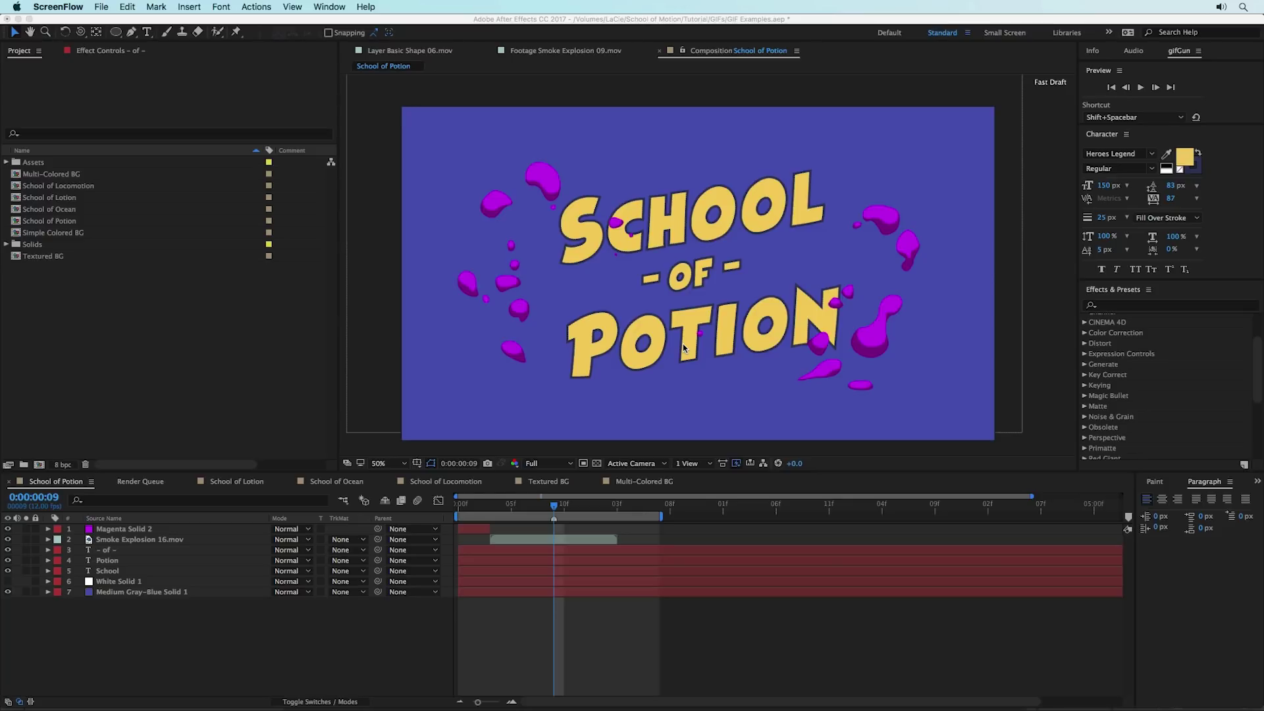
Step: Play back the School of Potion composition to review the liquid splash animation
click(998, 493)
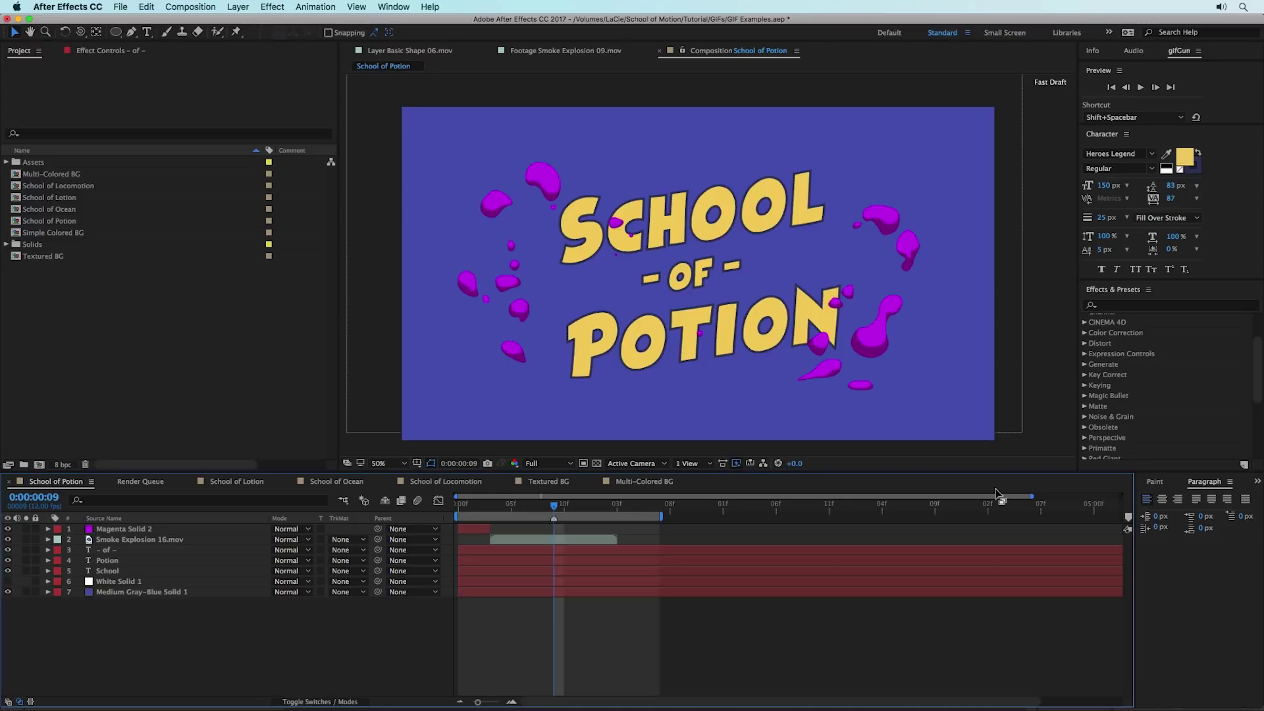
key(space)
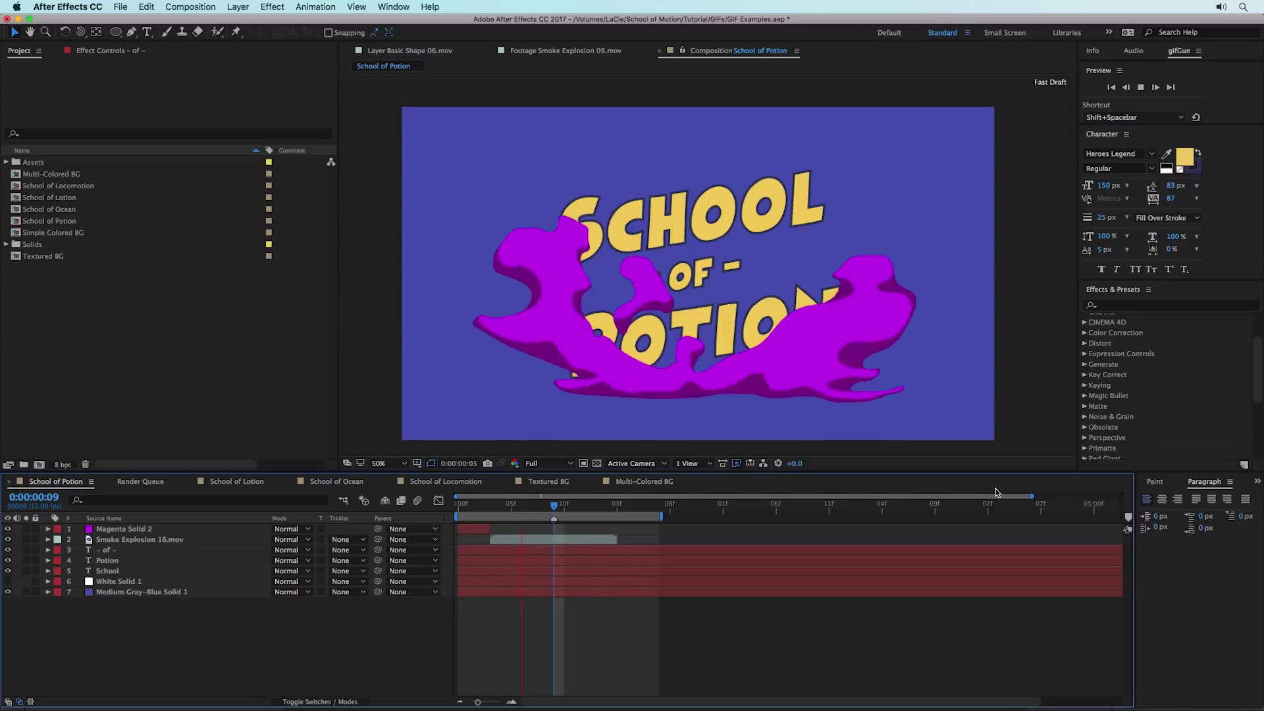
key(shift+space)
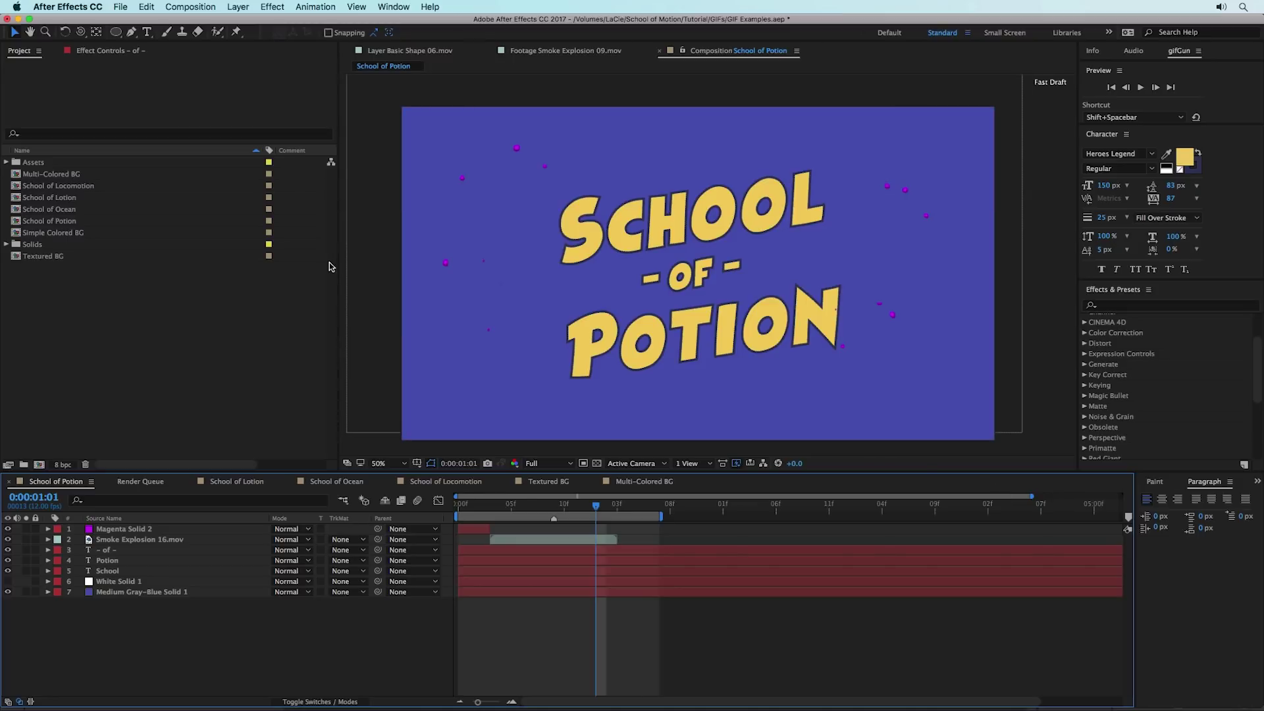
Step: Add the School of Potion composition to the render queue with the ProRes 422 output module
click(190, 6)
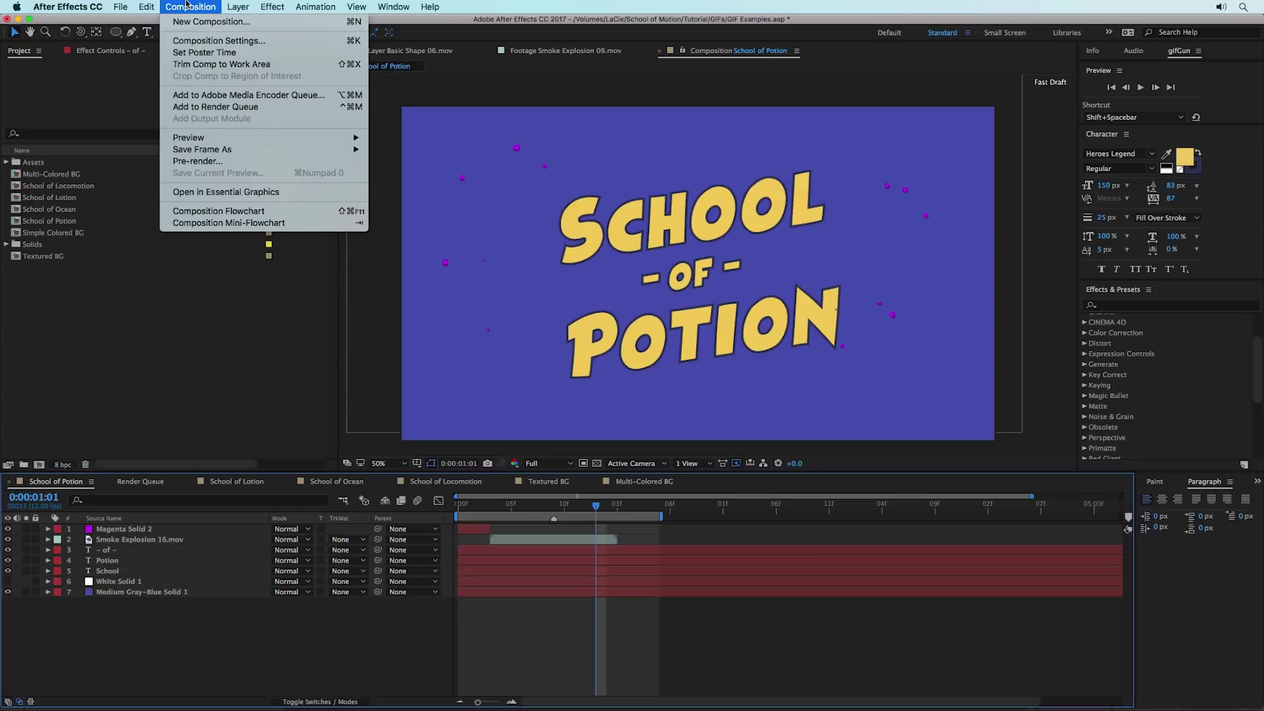
click(235, 108)
click(90, 597)
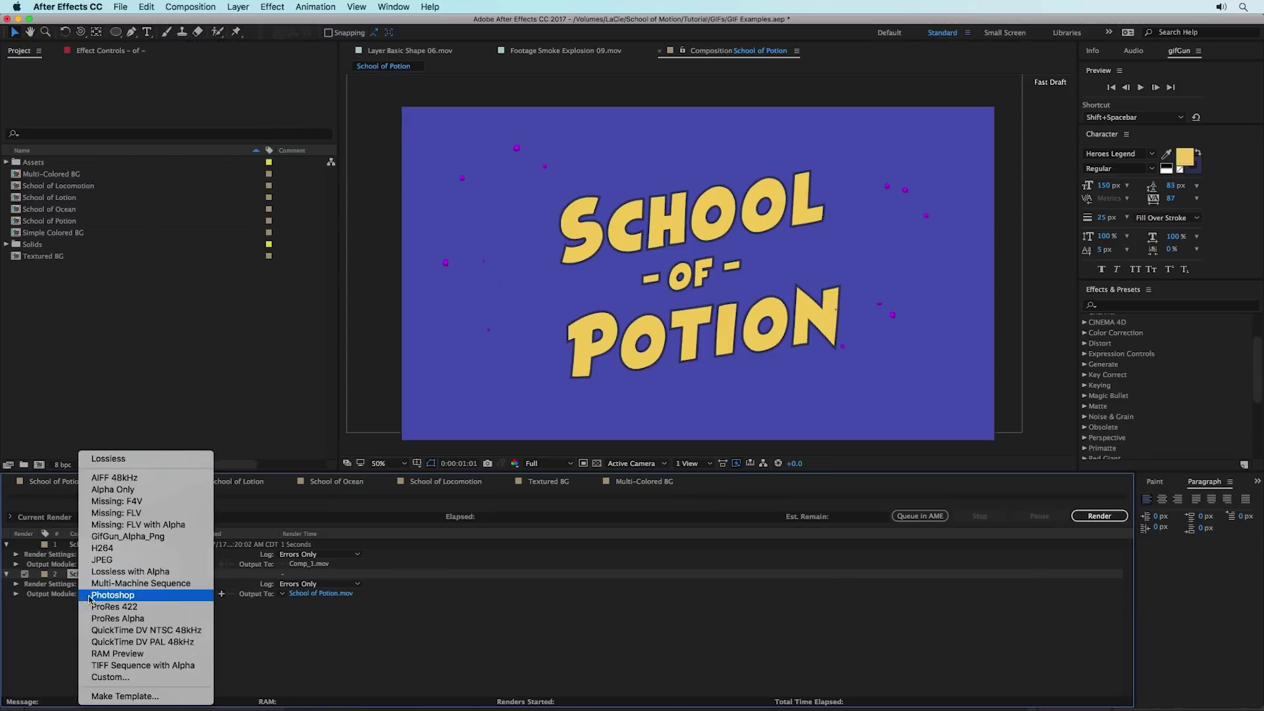
click(179, 602)
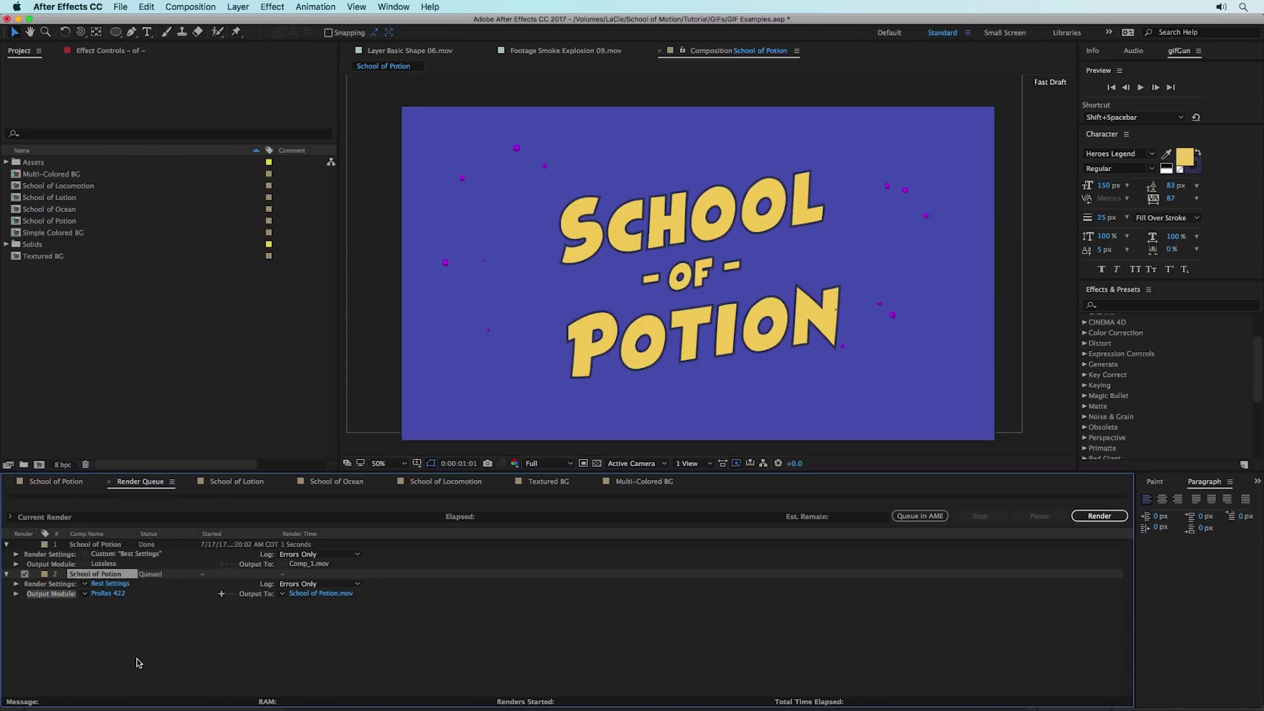
Step: Review the output module's QuickTime format options and available video codecs, leaving the settings as they are
click(107, 593)
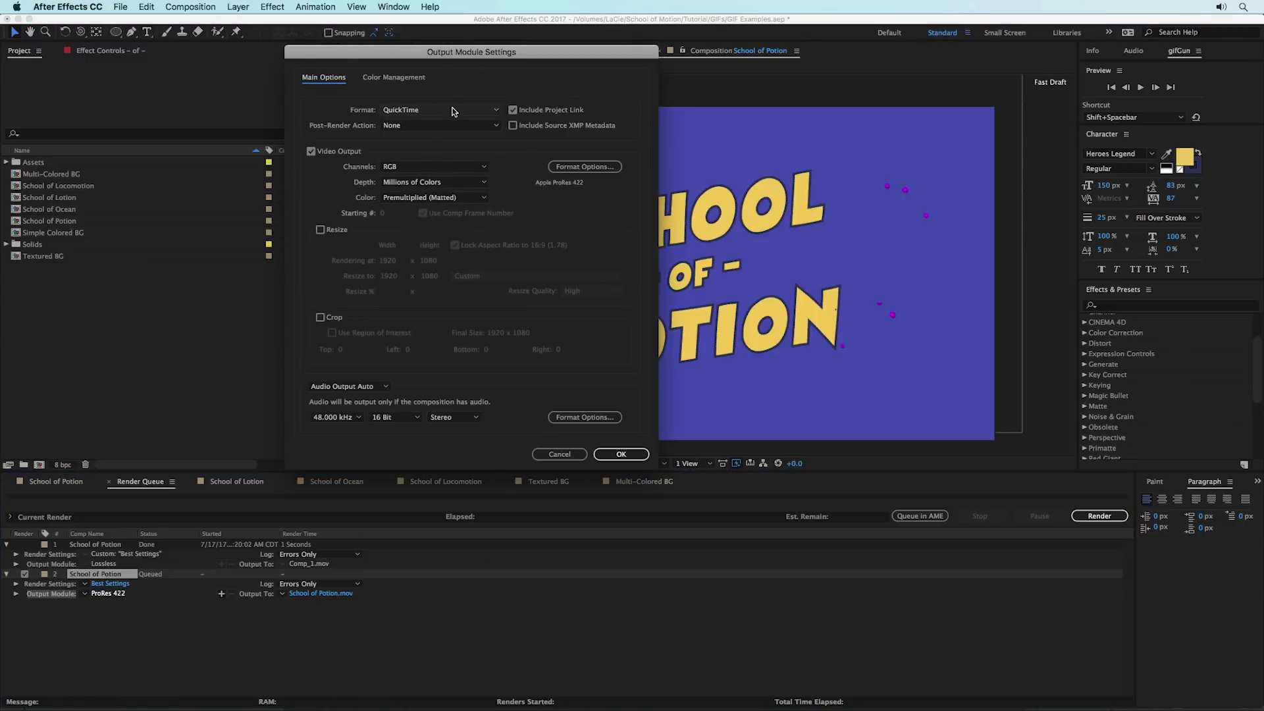
click(601, 168)
click(451, 109)
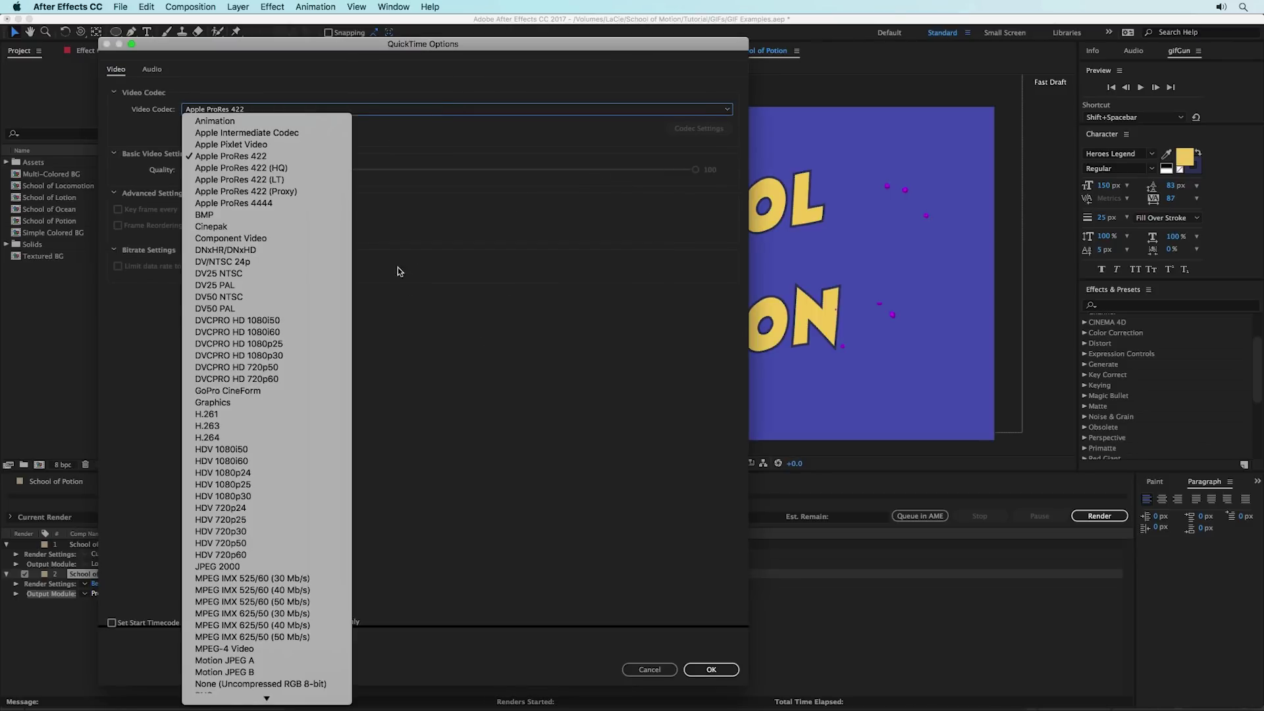
click(292, 155)
click(638, 669)
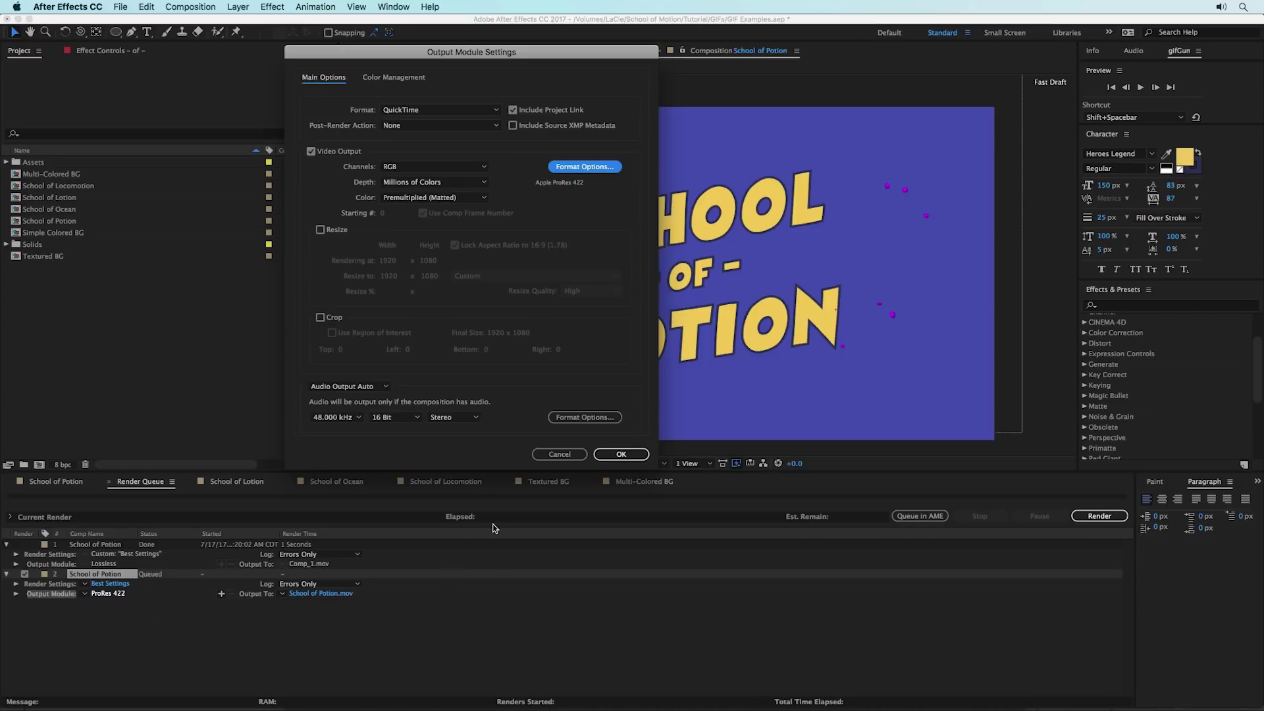
click(556, 455)
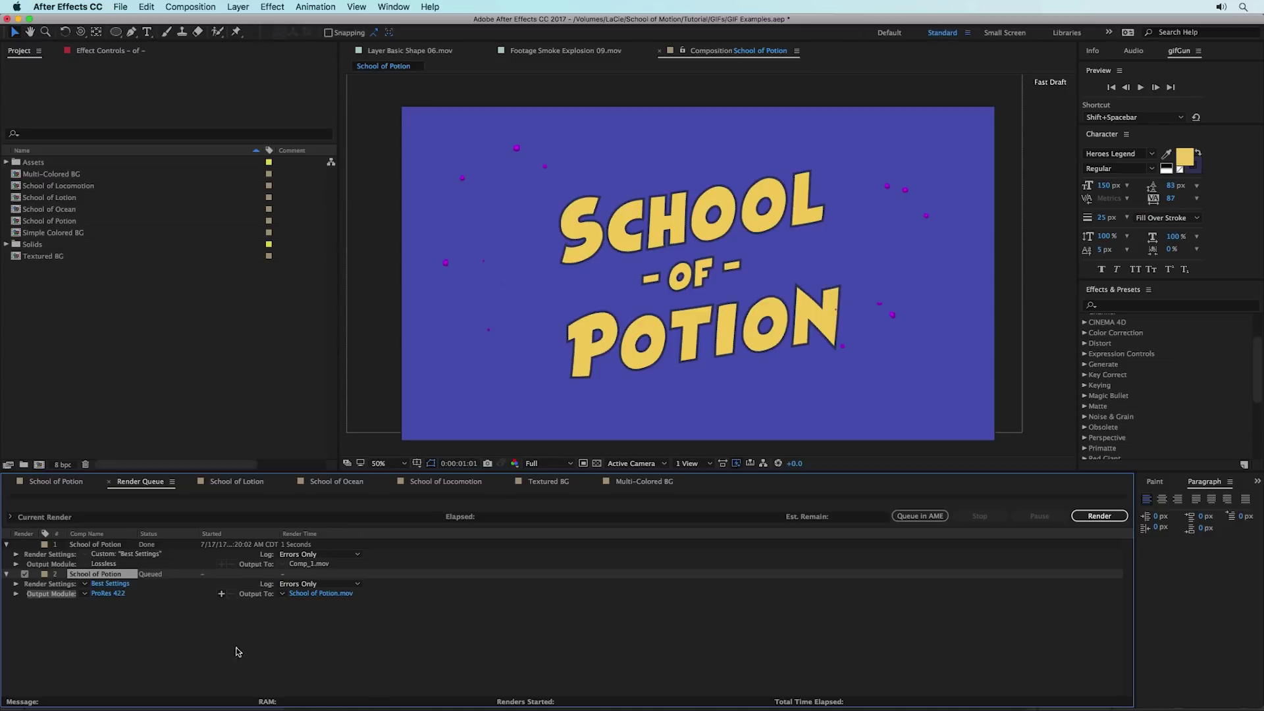
Step: Set the render output to a QuickTime movie named School of Potion on the Desktop and render it
click(245, 645)
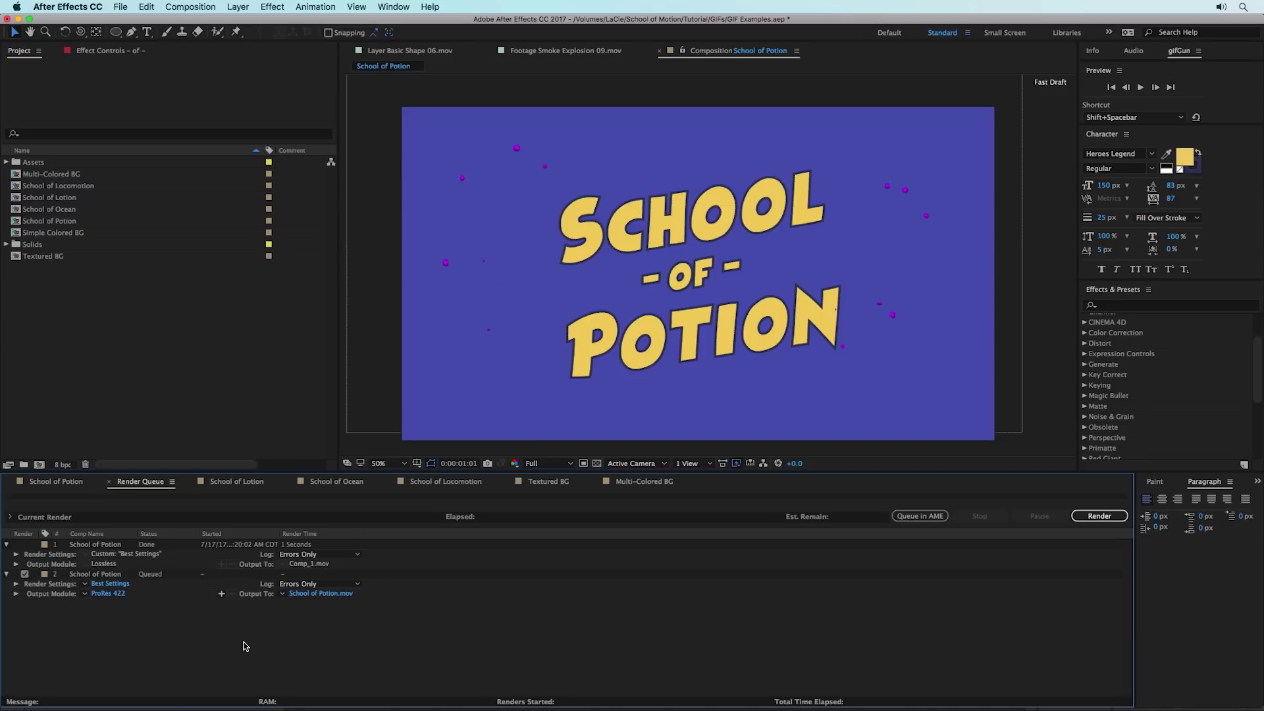
click(323, 595)
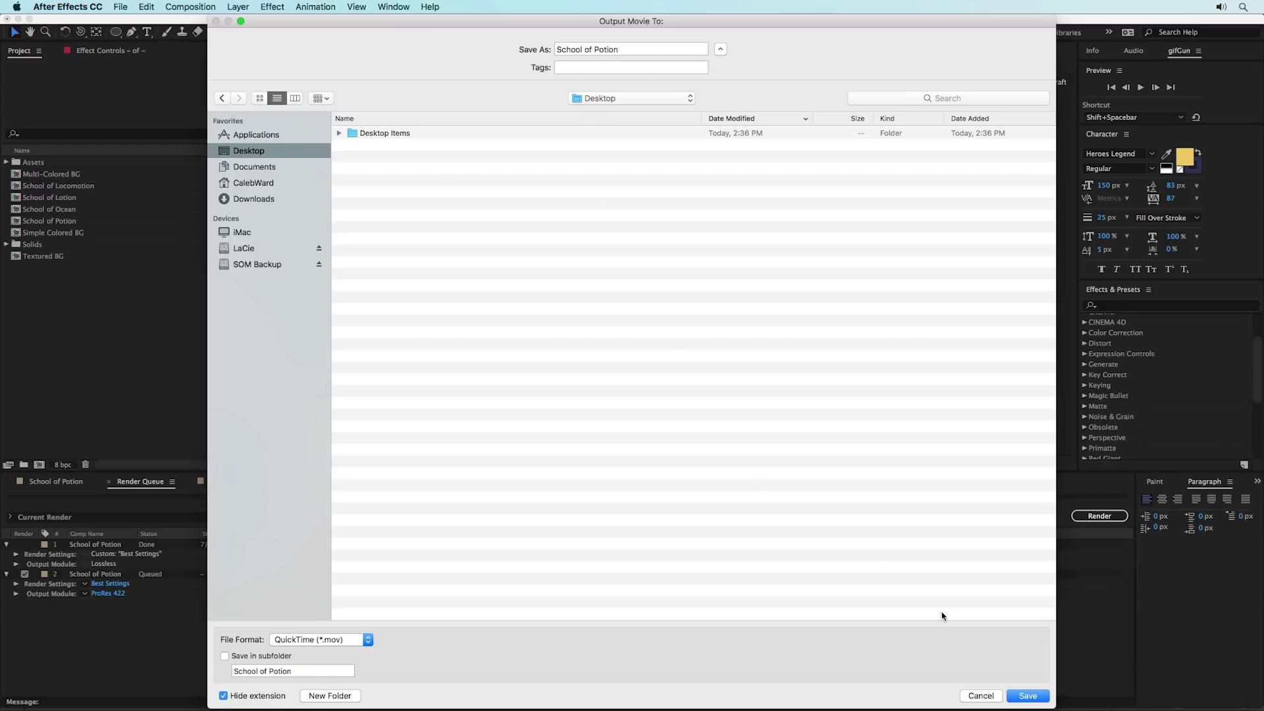
click(1024, 697)
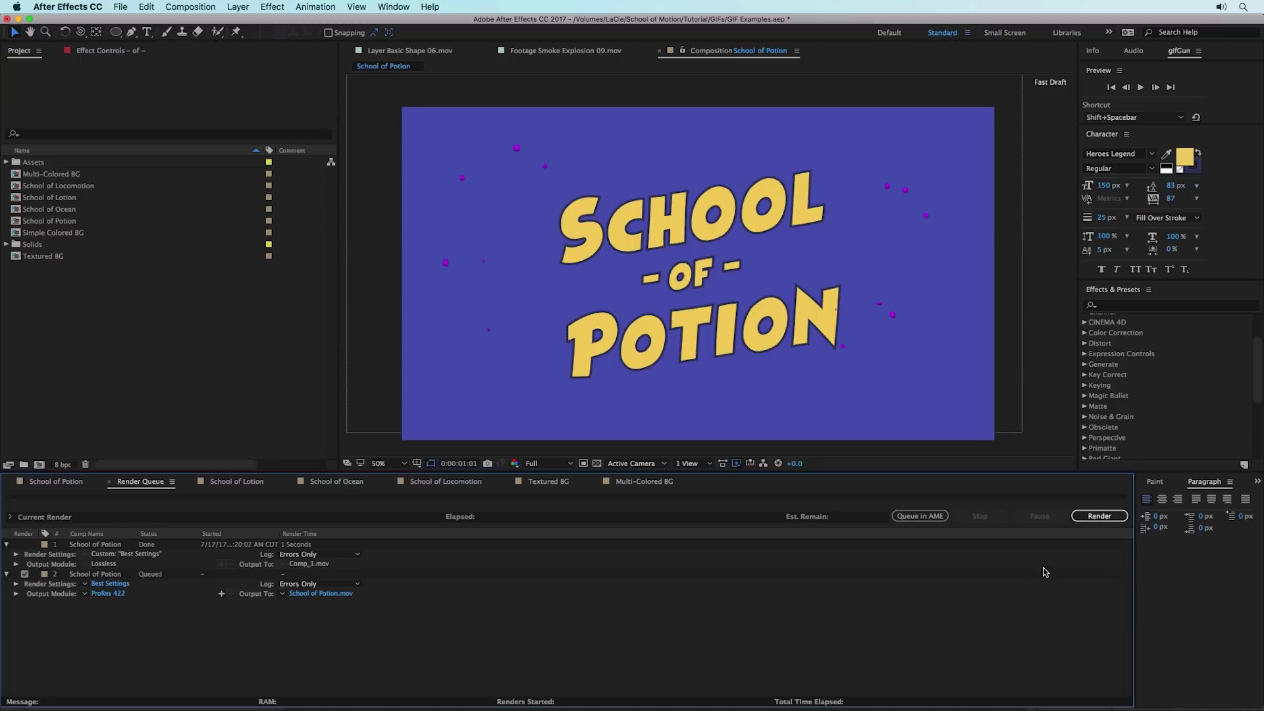
click(1099, 516)
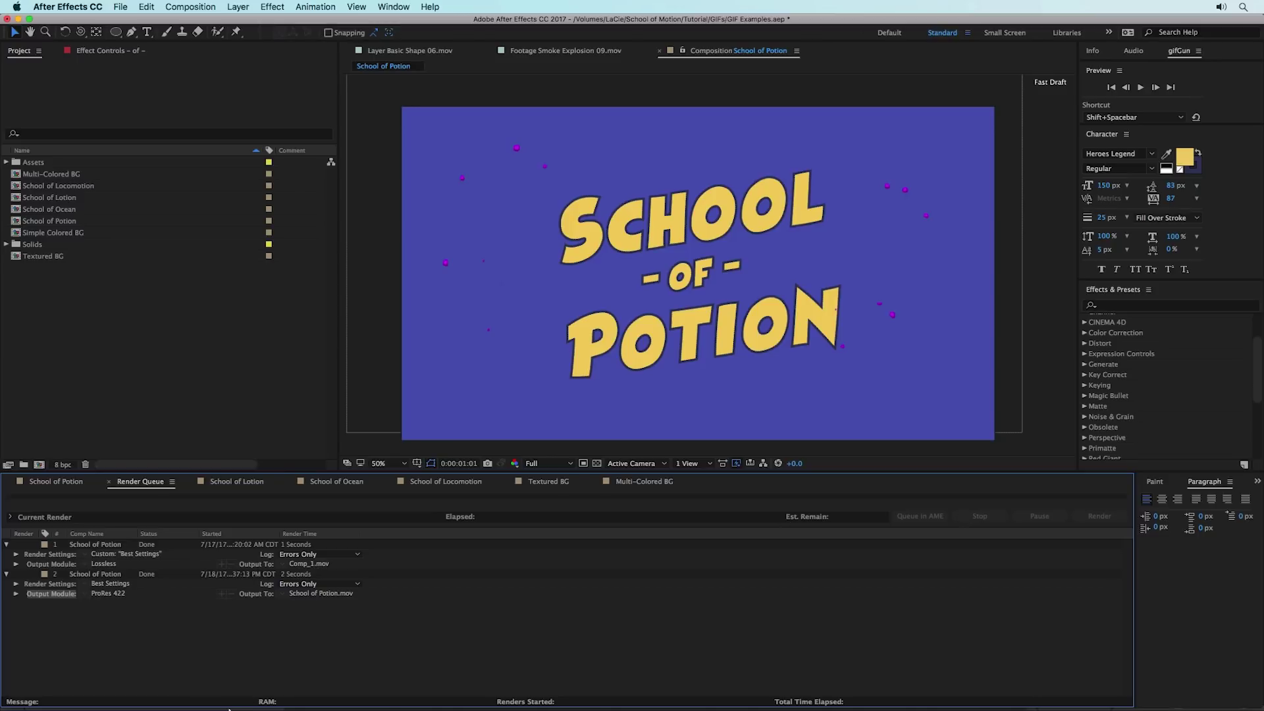
Step: Switch to Finder and preview the rendered School of Potion.mov on the Desktop
mouse_move(245, 707)
click(245, 684)
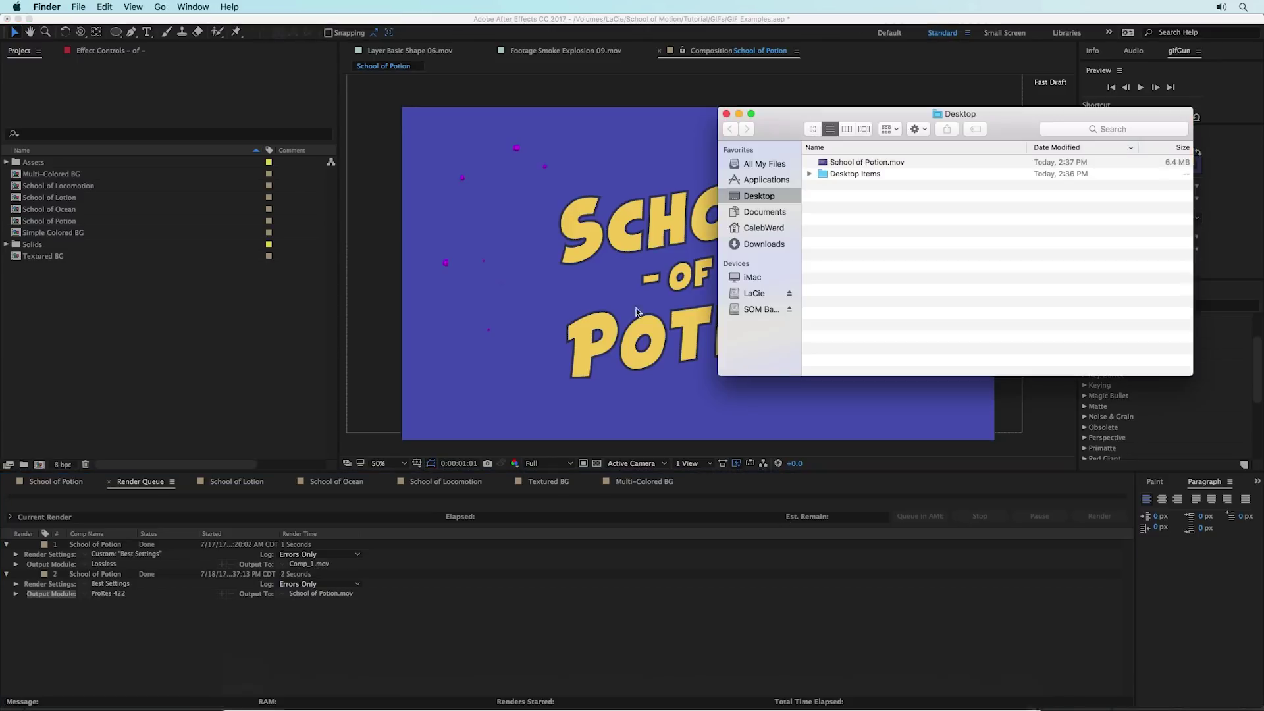
click(865, 165)
key(space)
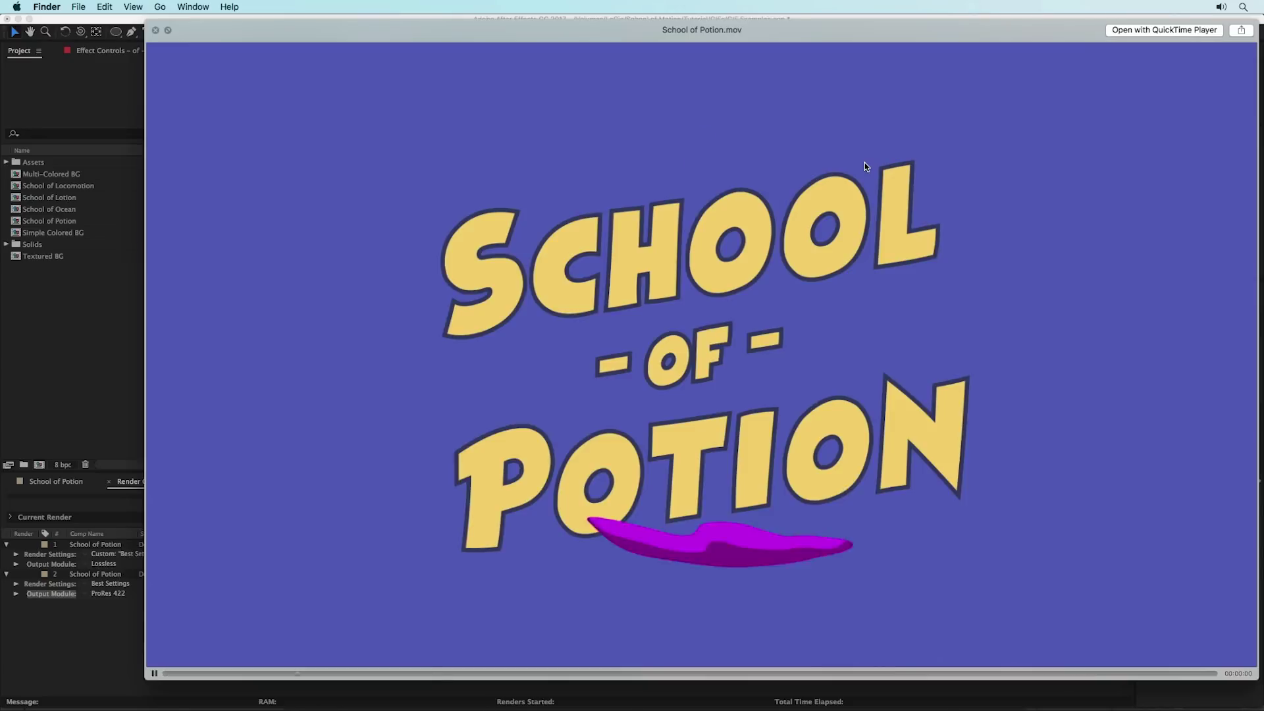
key(space)
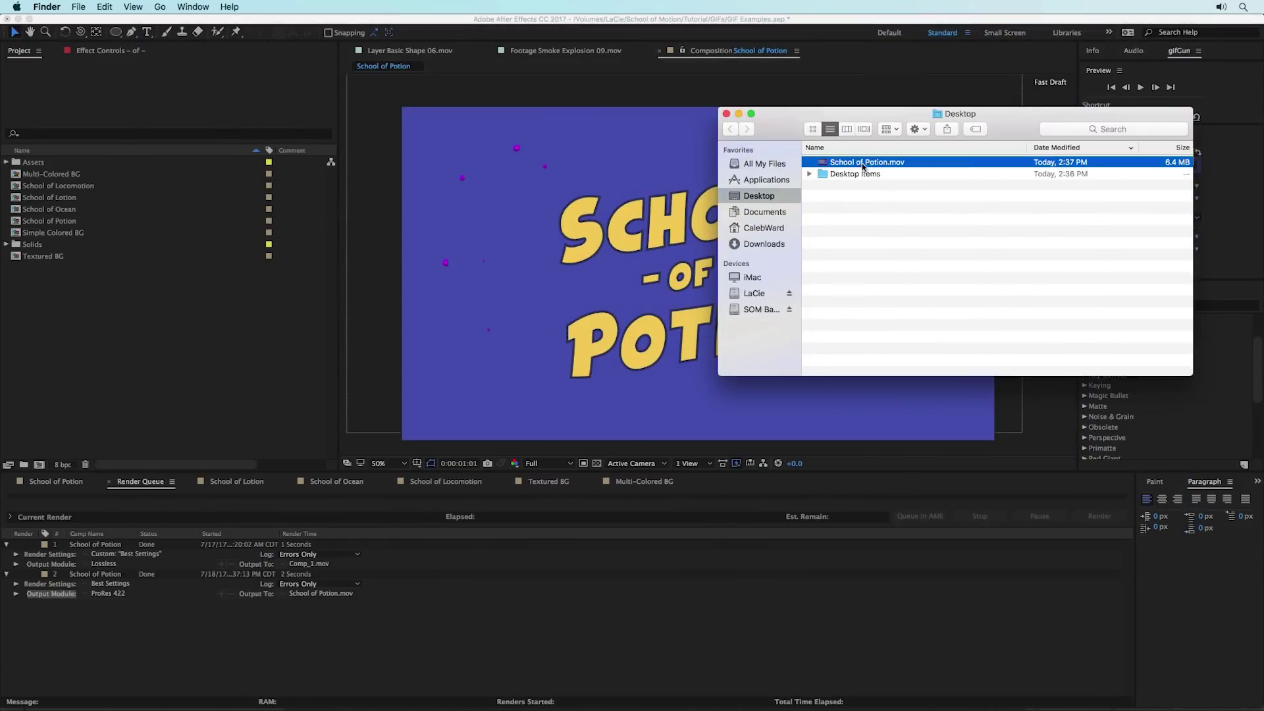
click(712, 624)
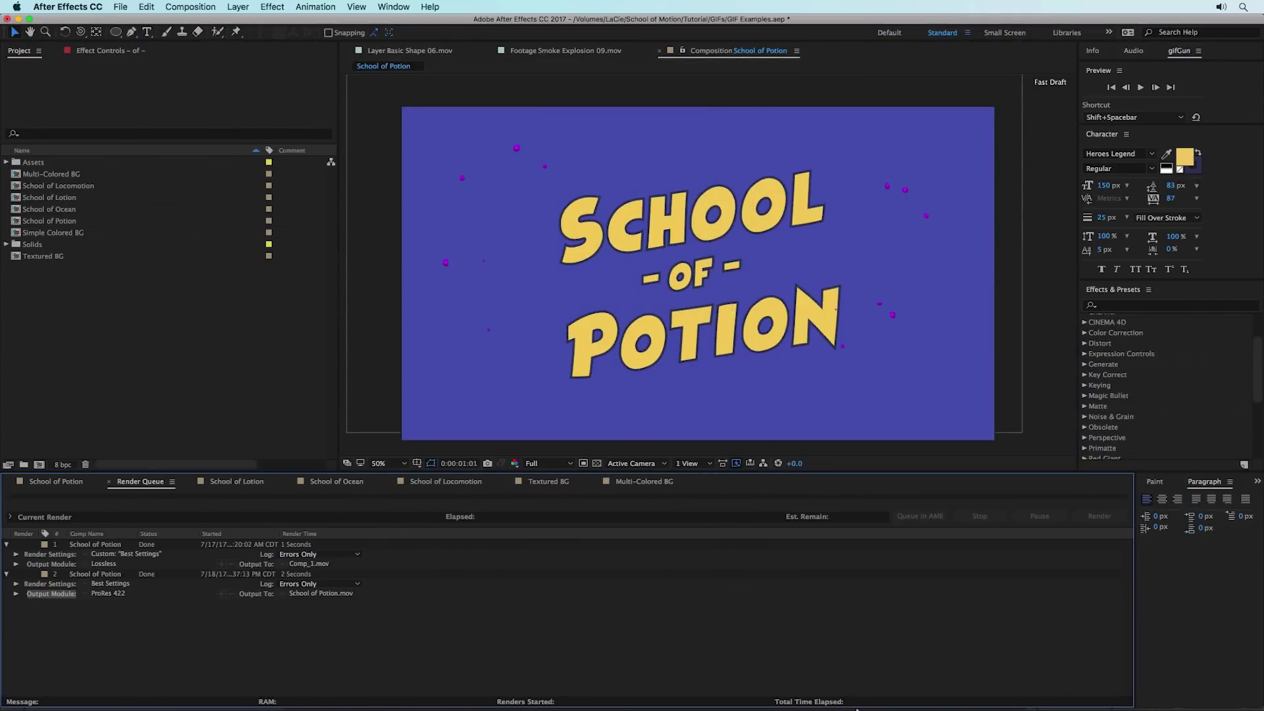
Step: Switch to Photoshop and open School of Potion.mov from the Desktop
click(915, 686)
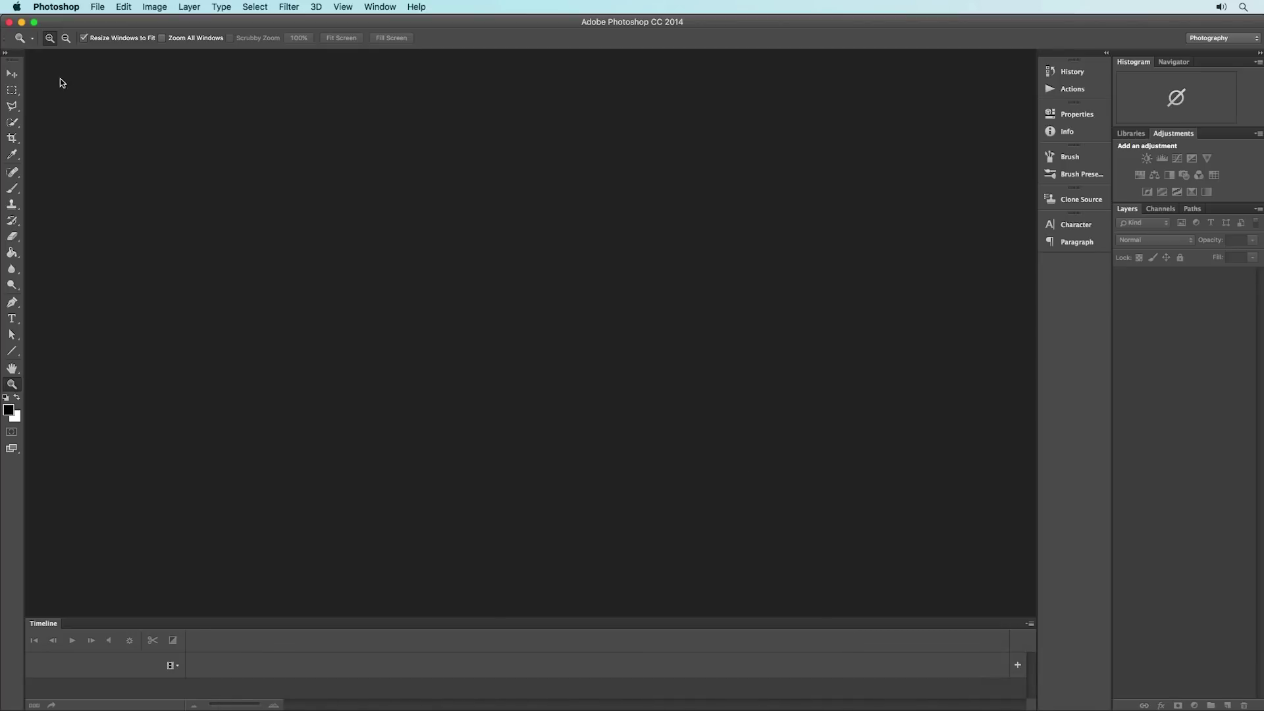
click(99, 6)
click(110, 34)
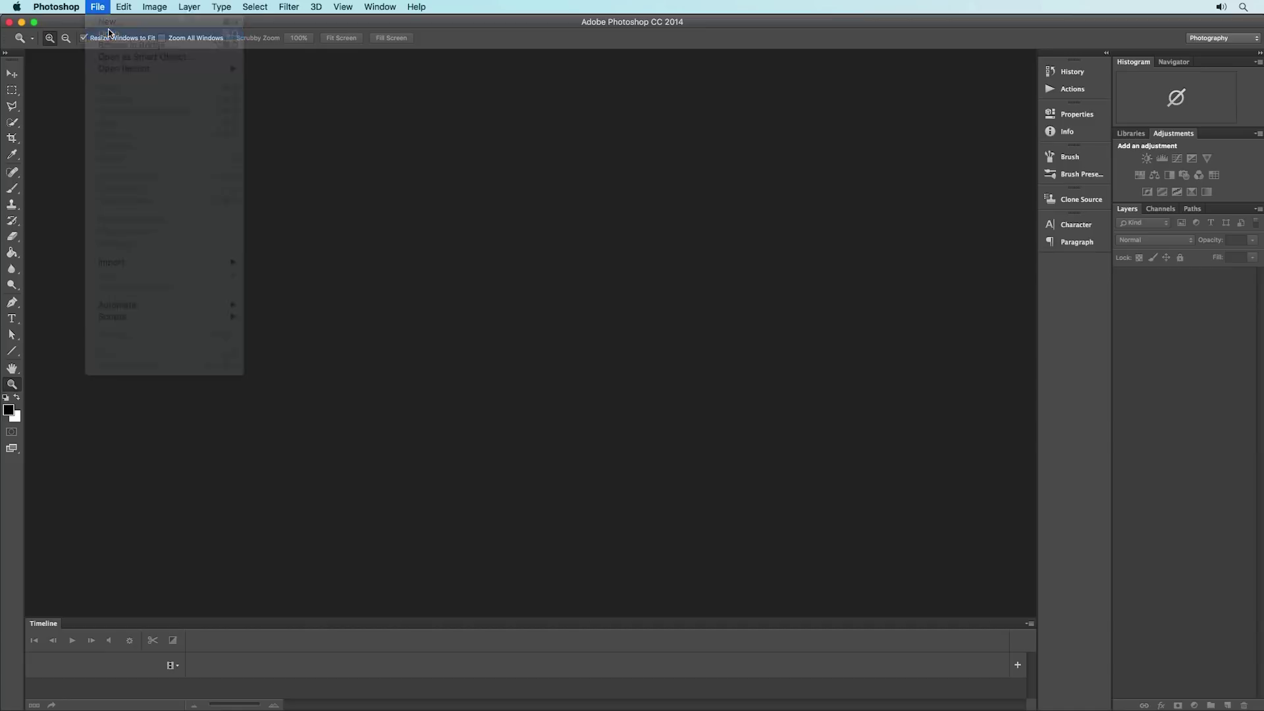
click(748, 60)
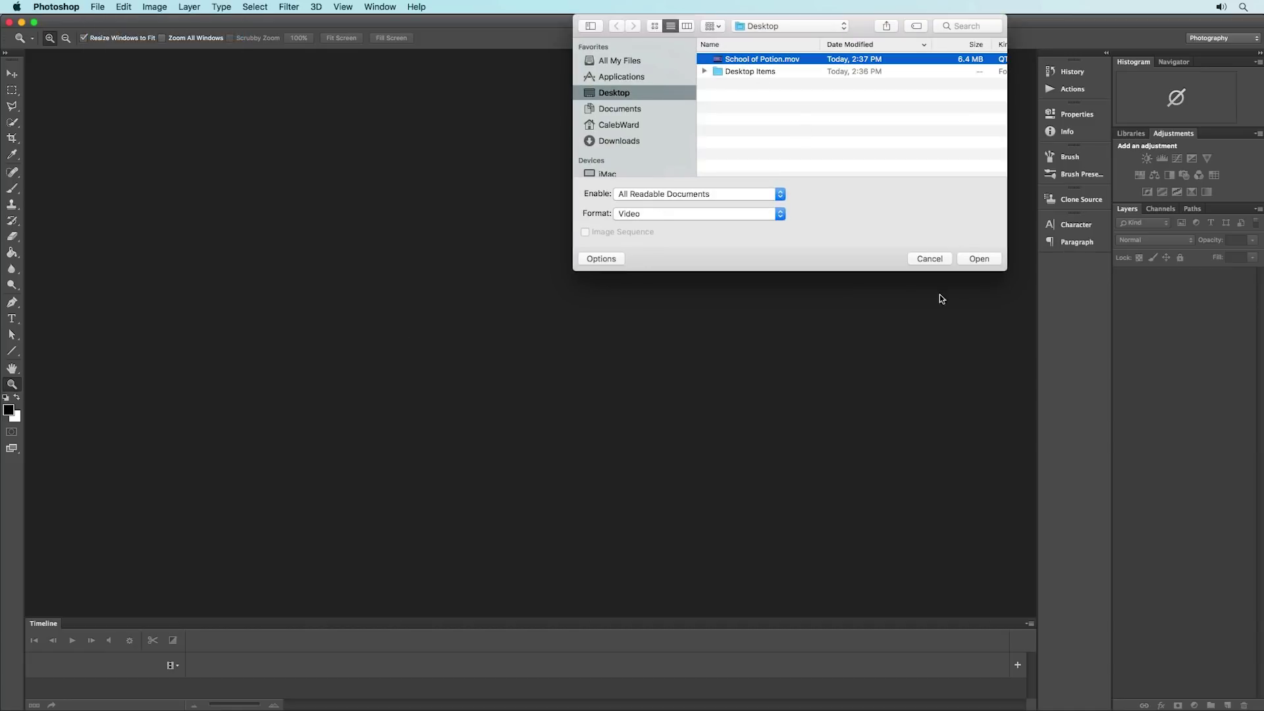
click(987, 262)
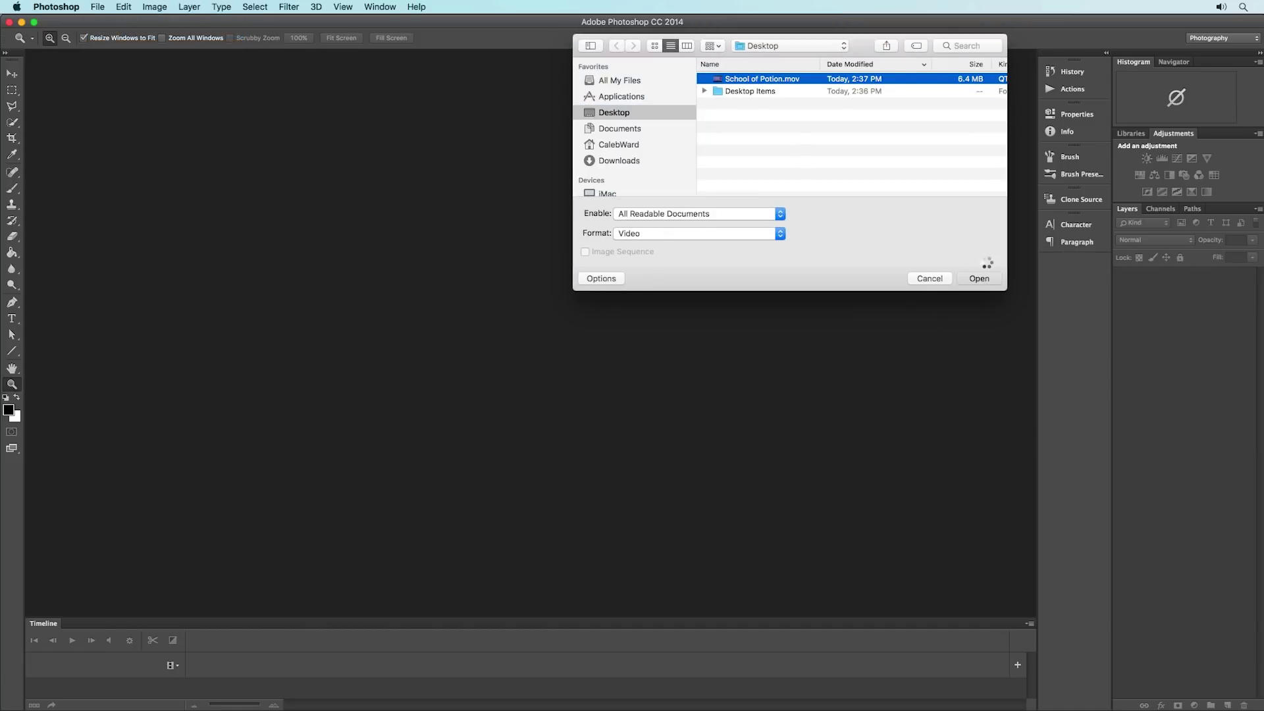
click(981, 277)
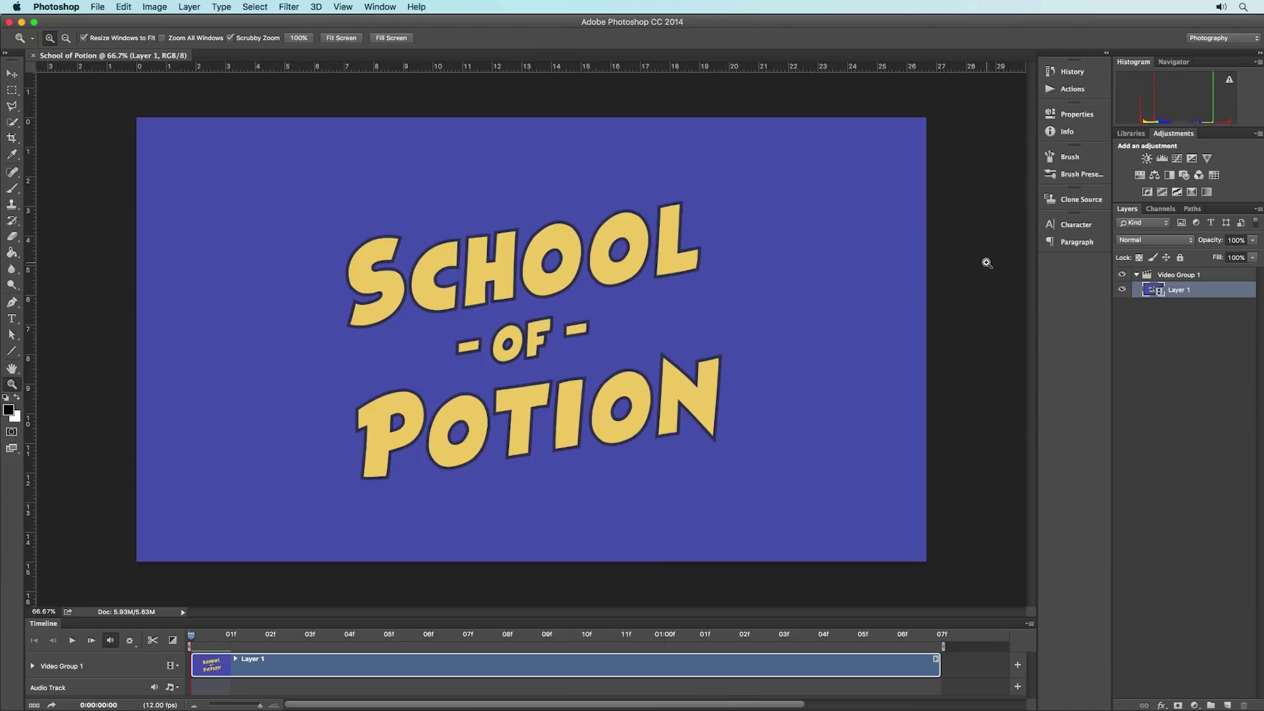
Step: Inspect the imported video group and scrub the timeline to frame 5
click(1135, 275)
click(1135, 275)
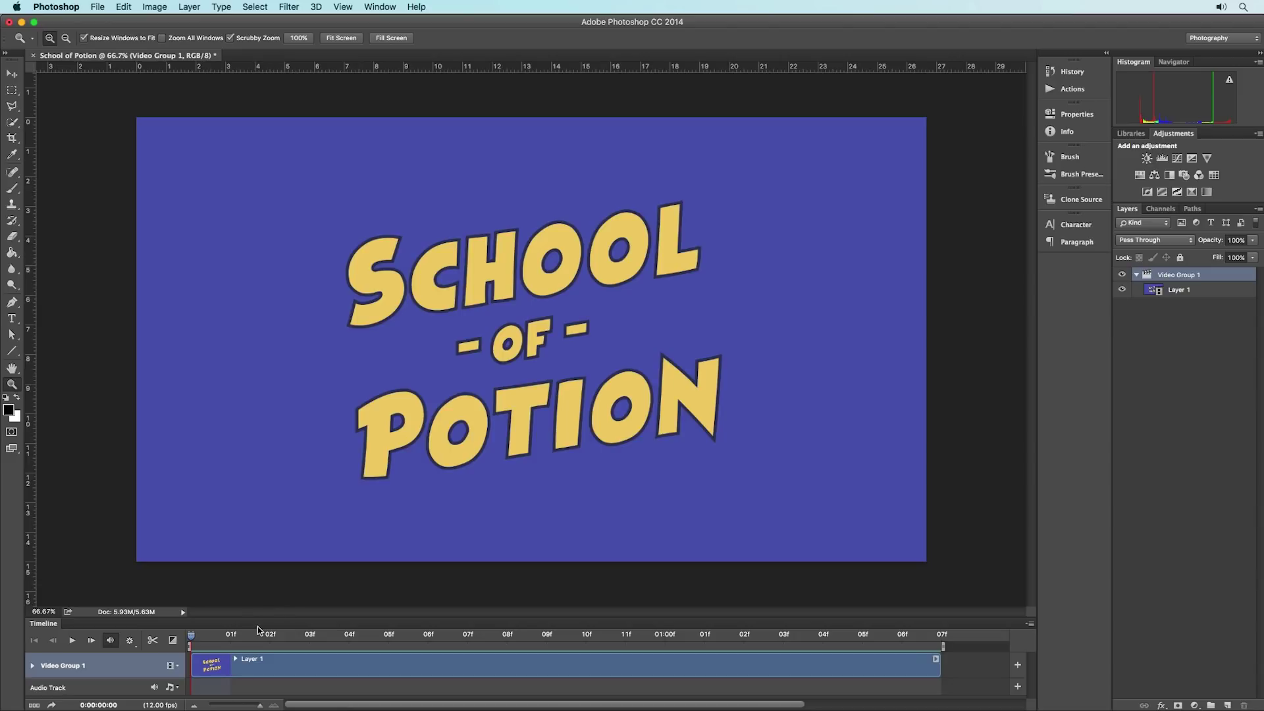
drag(255, 639, 388, 637)
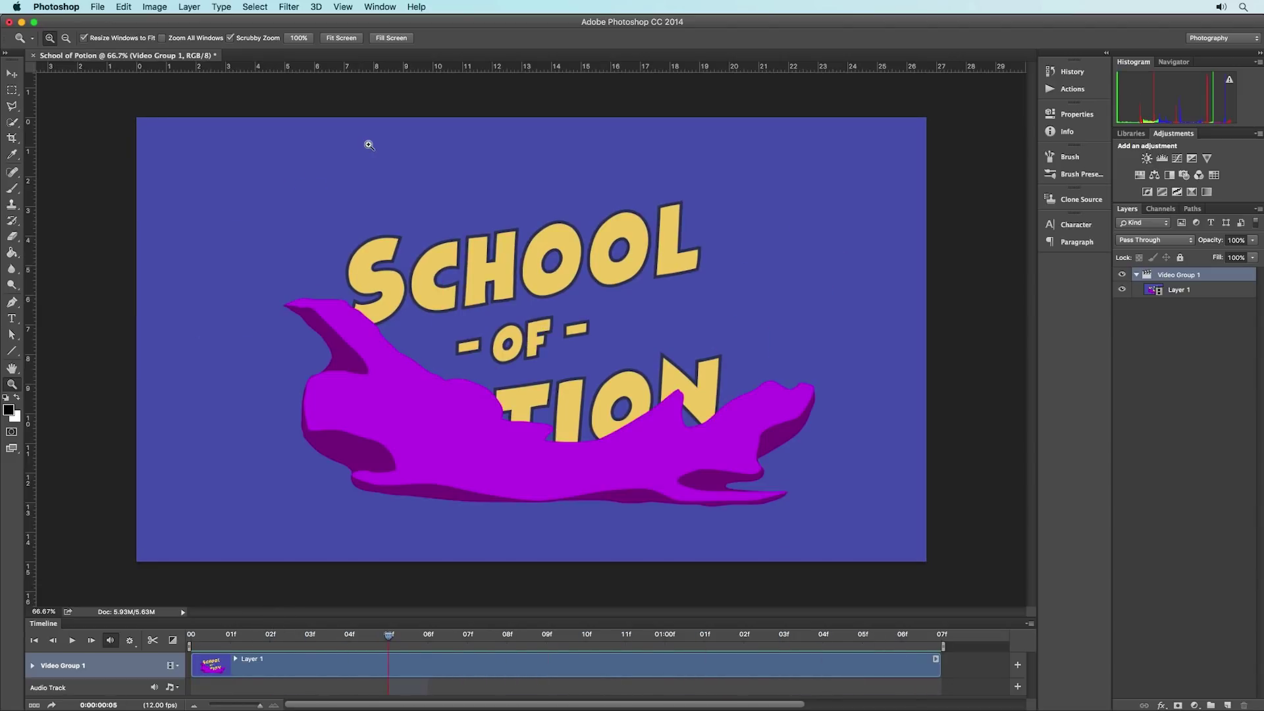
Step: Start a Save for Web export of the animation and show its optimized preview at 50% zoom
click(98, 6)
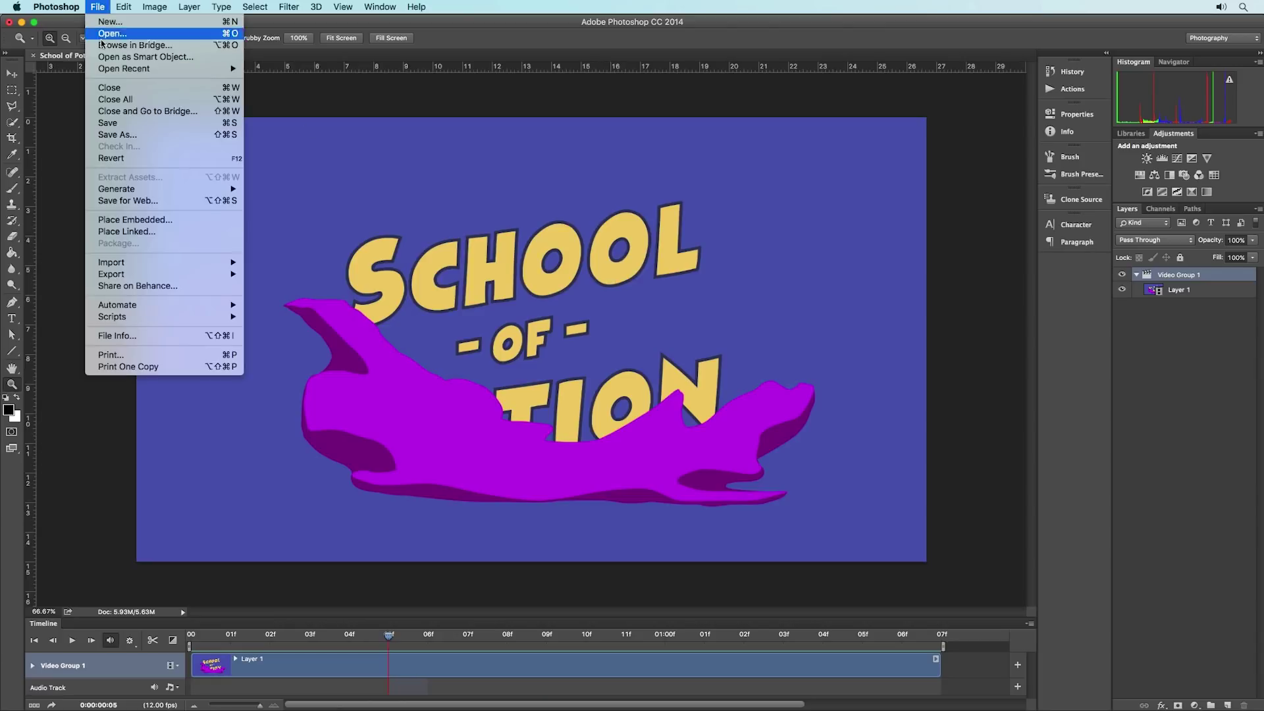
click(187, 199)
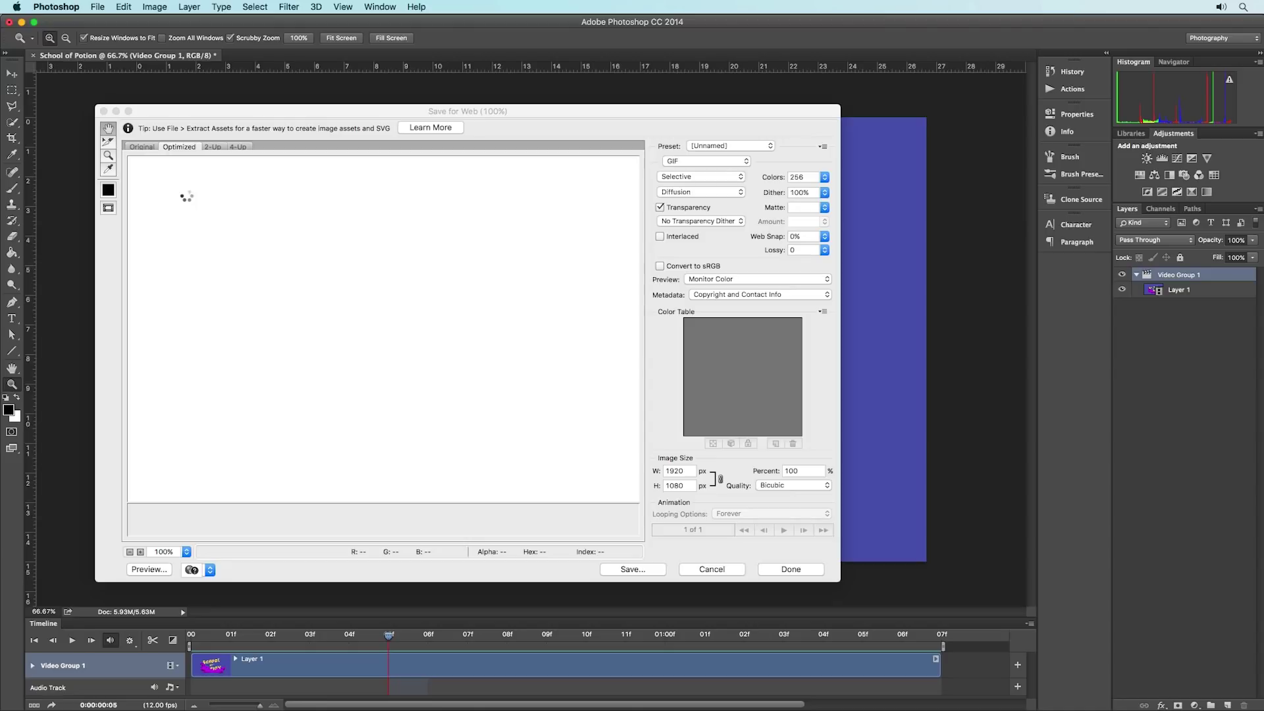
drag(458, 424, 436, 406)
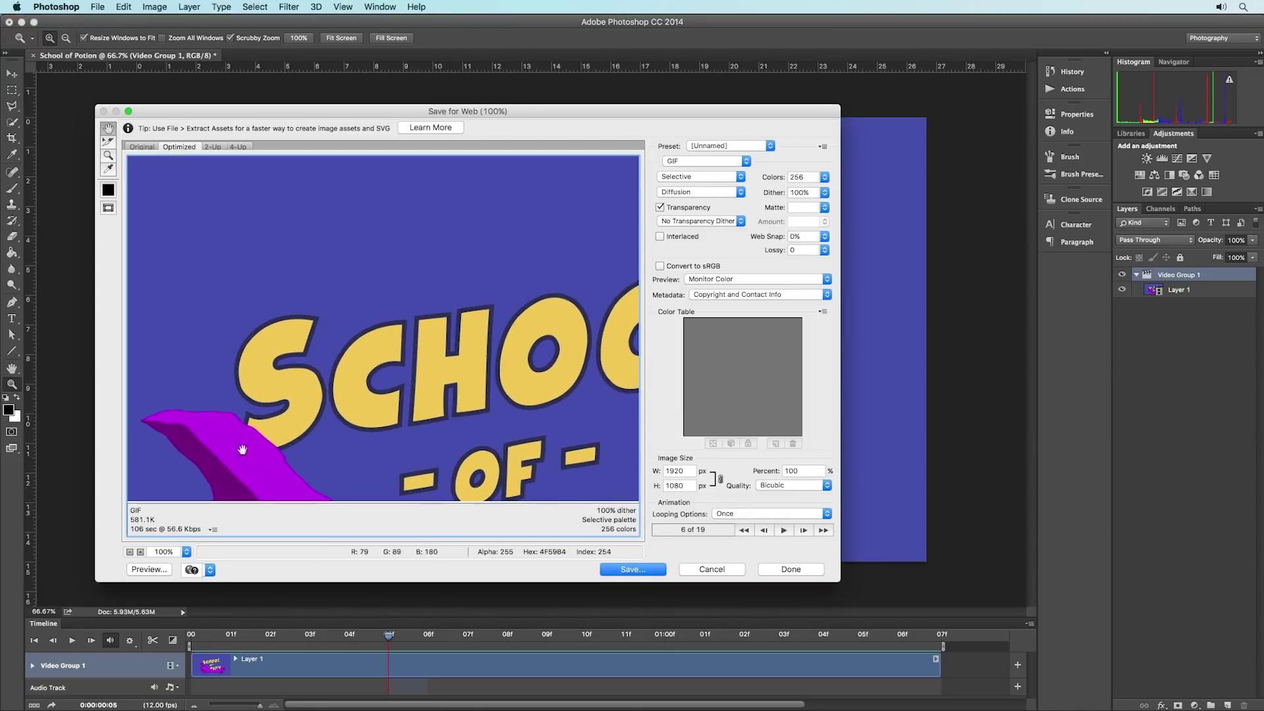
click(130, 551)
click(130, 552)
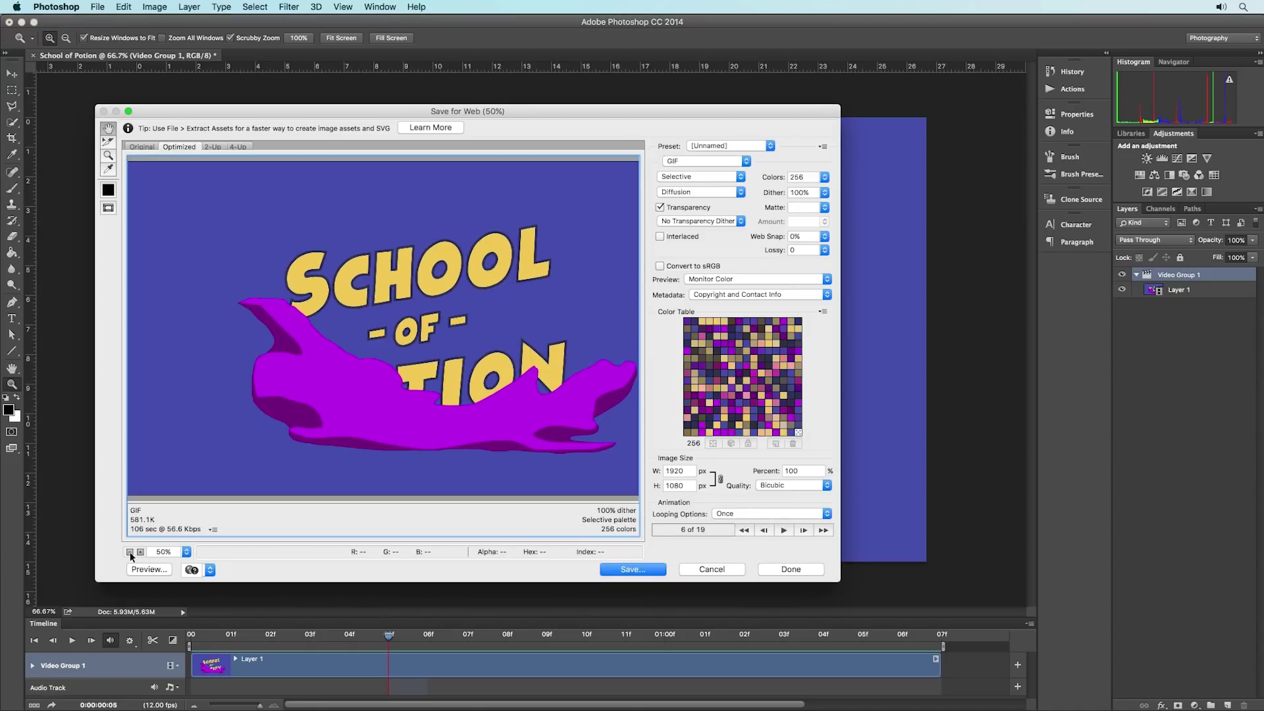
drag(533, 378, 503, 378)
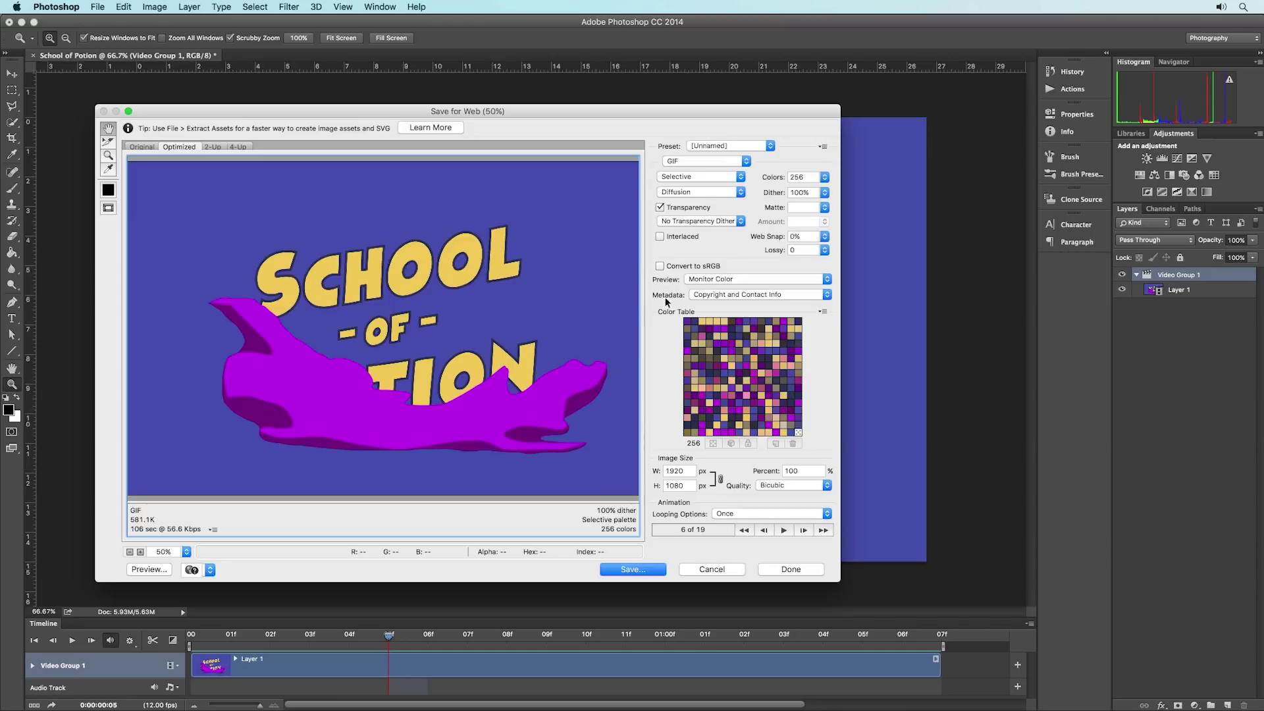
Step: Keep the Selective palette, reducing it to 8 colors, and set the GIF to No Dither
click(707, 178)
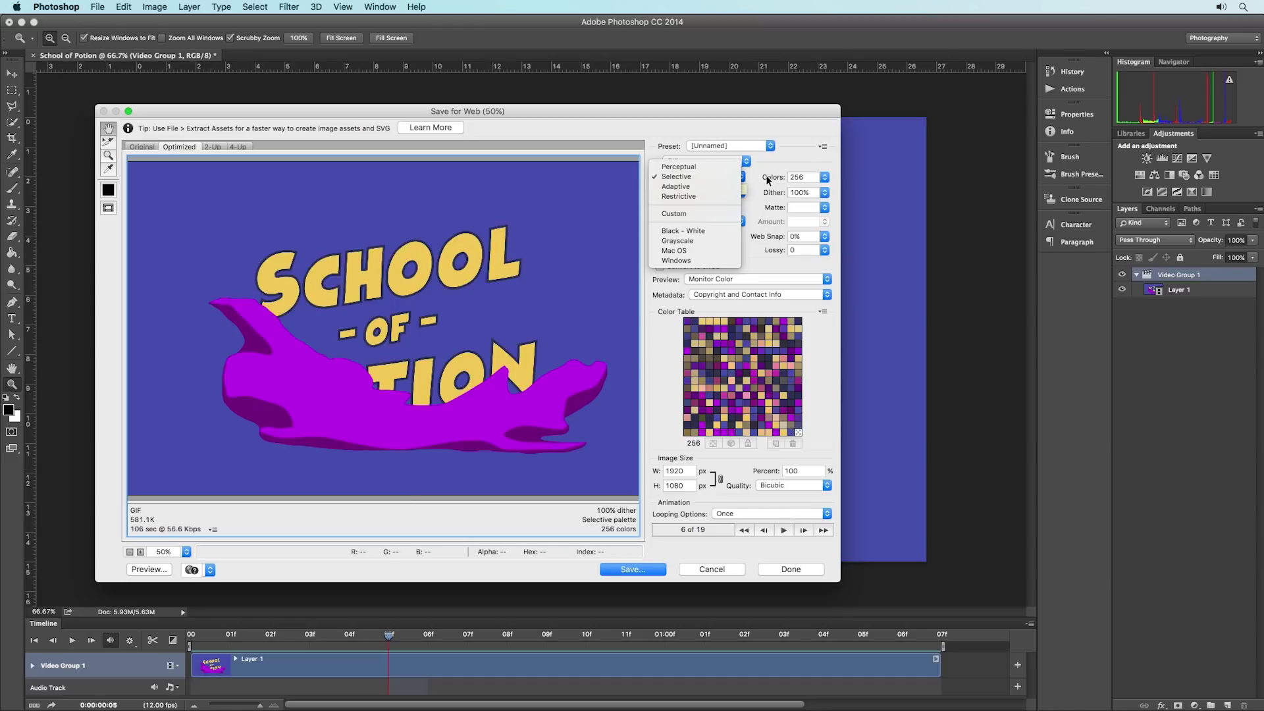
click(728, 178)
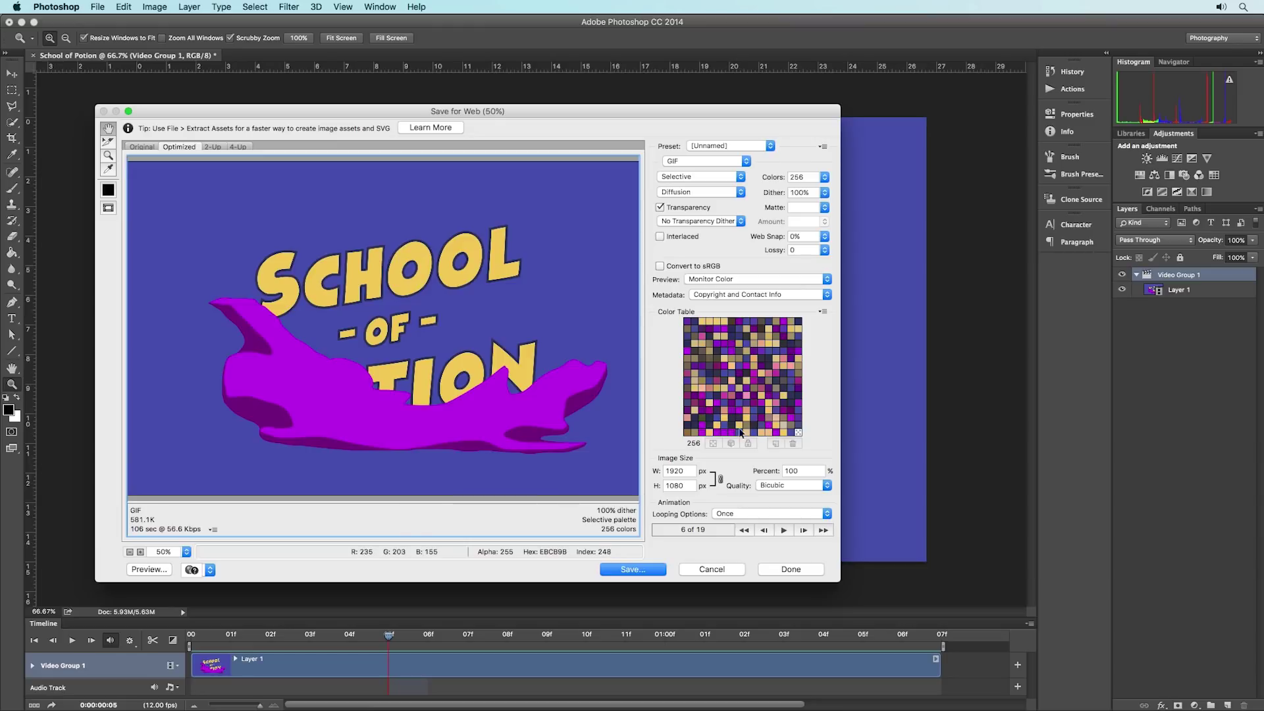
click(824, 177)
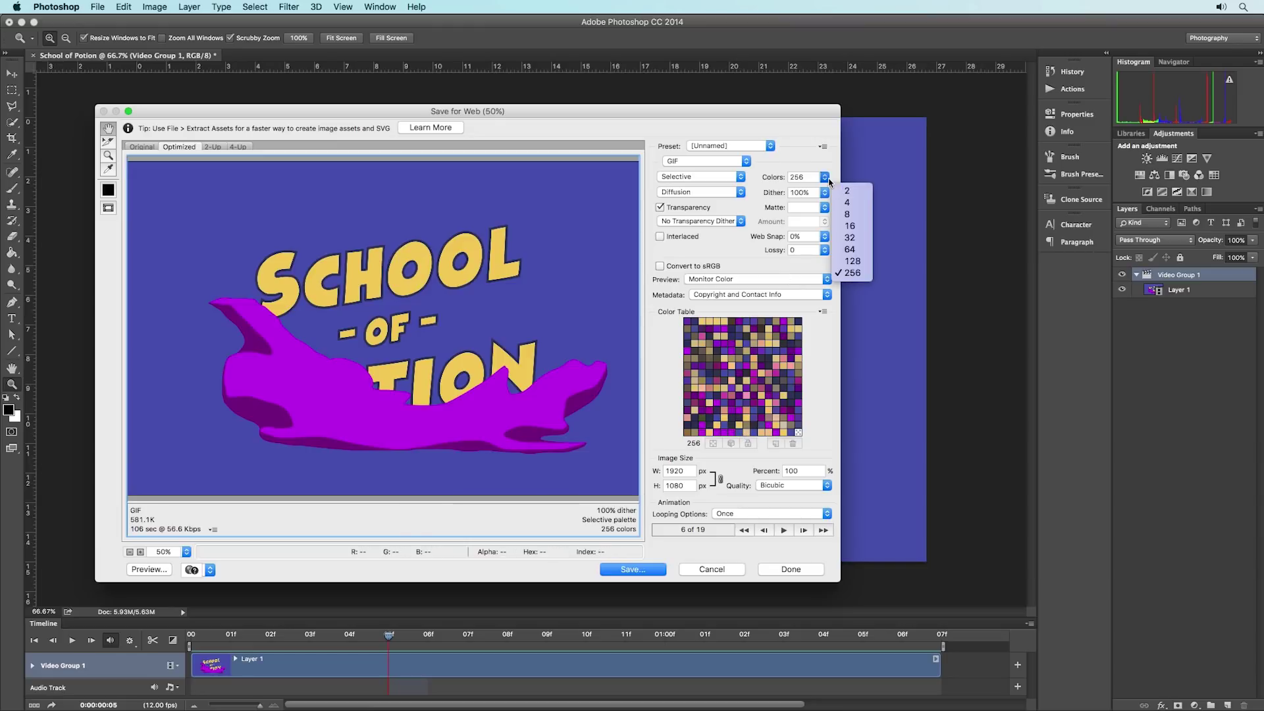
click(846, 226)
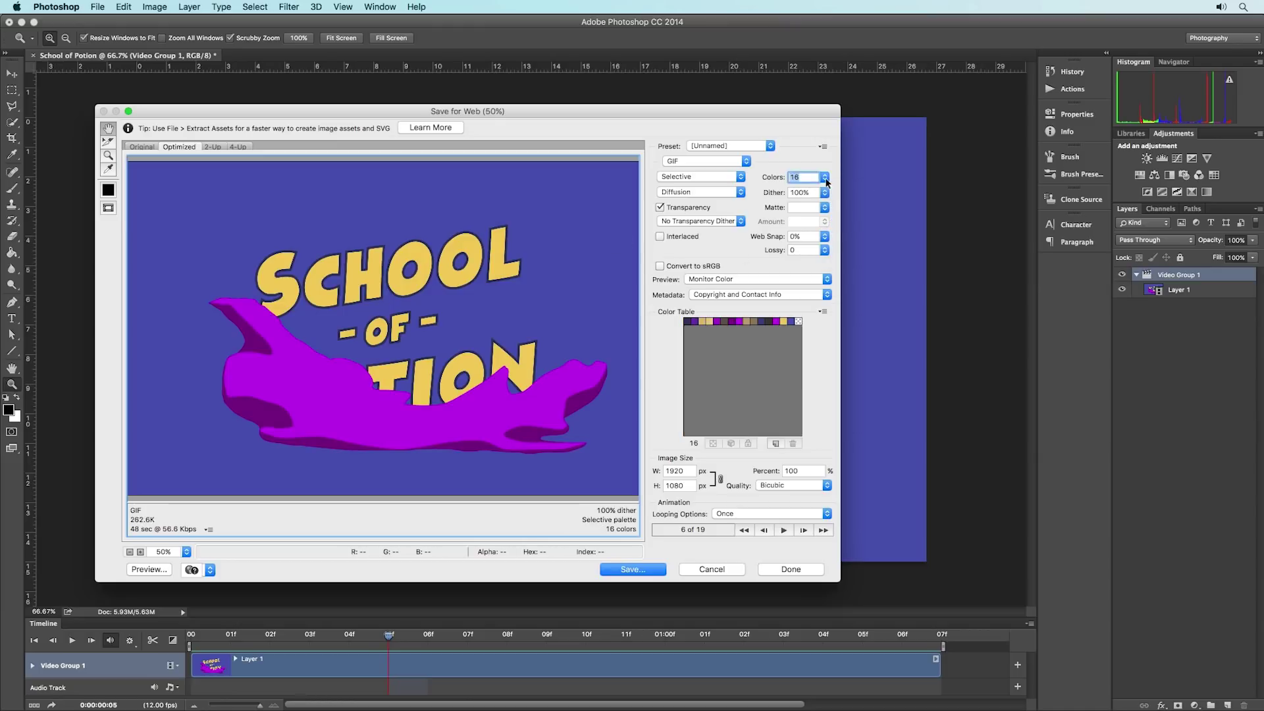
click(824, 177)
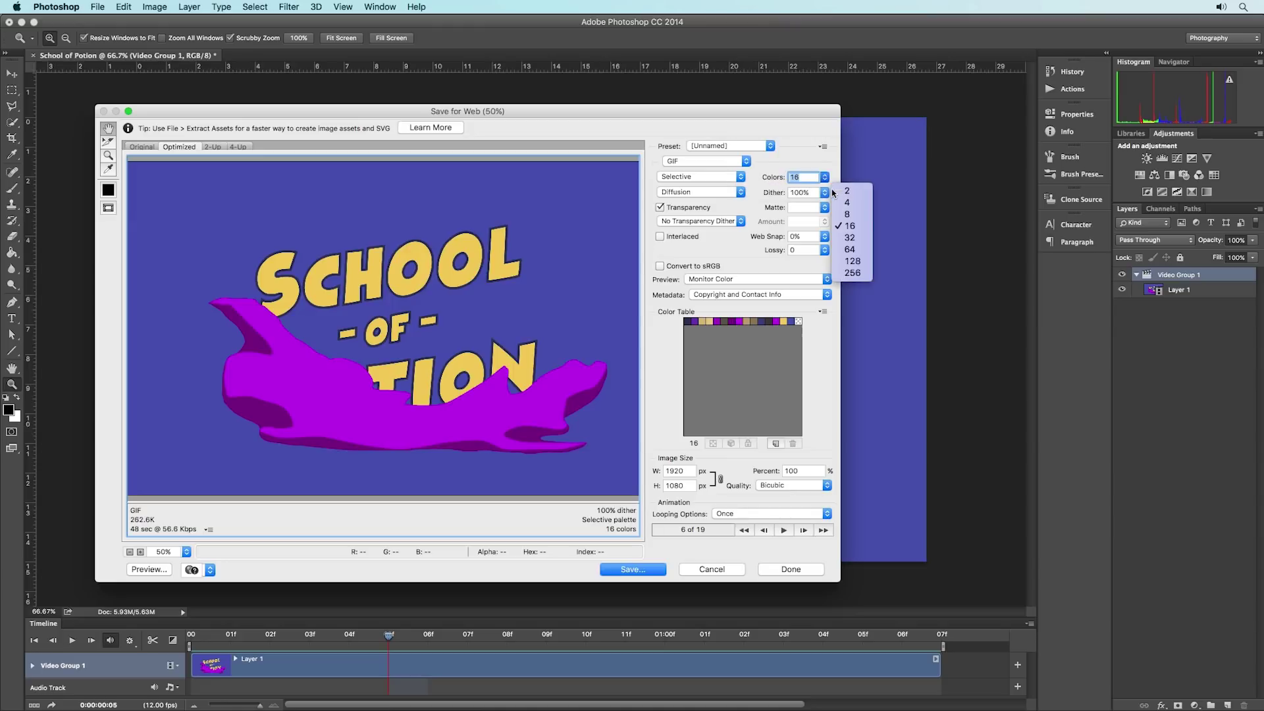
click(840, 214)
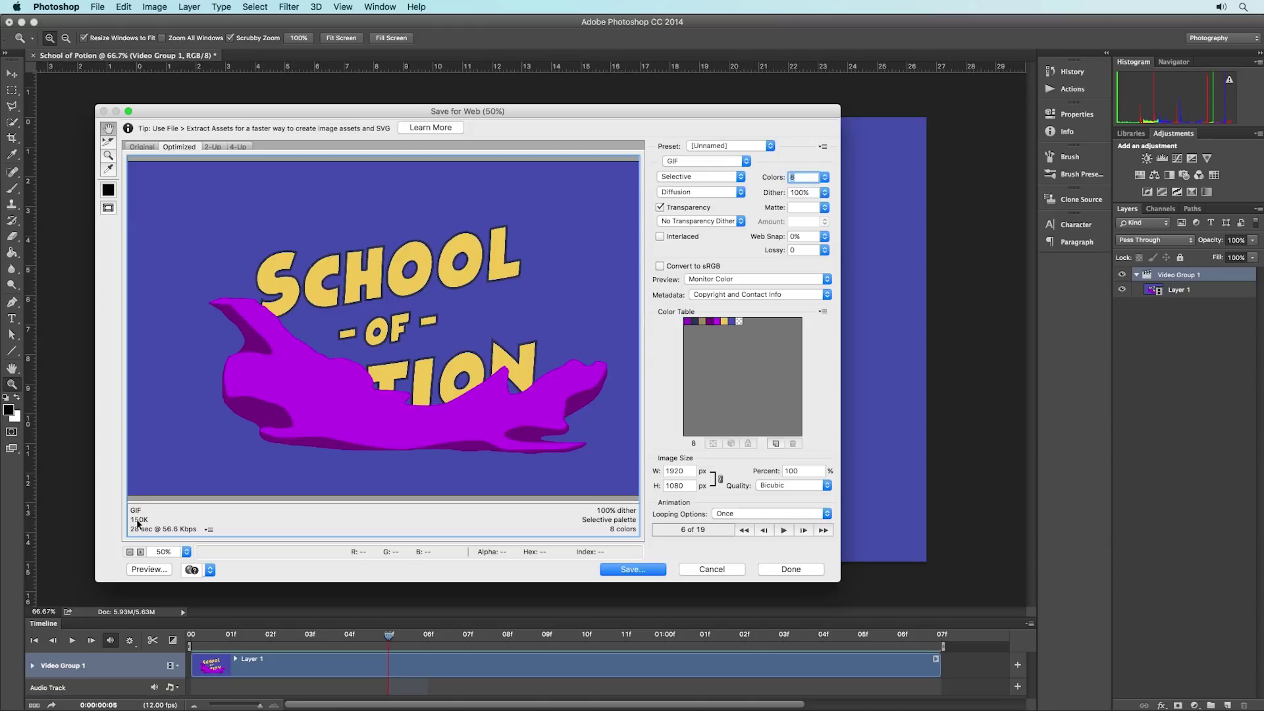
click(727, 194)
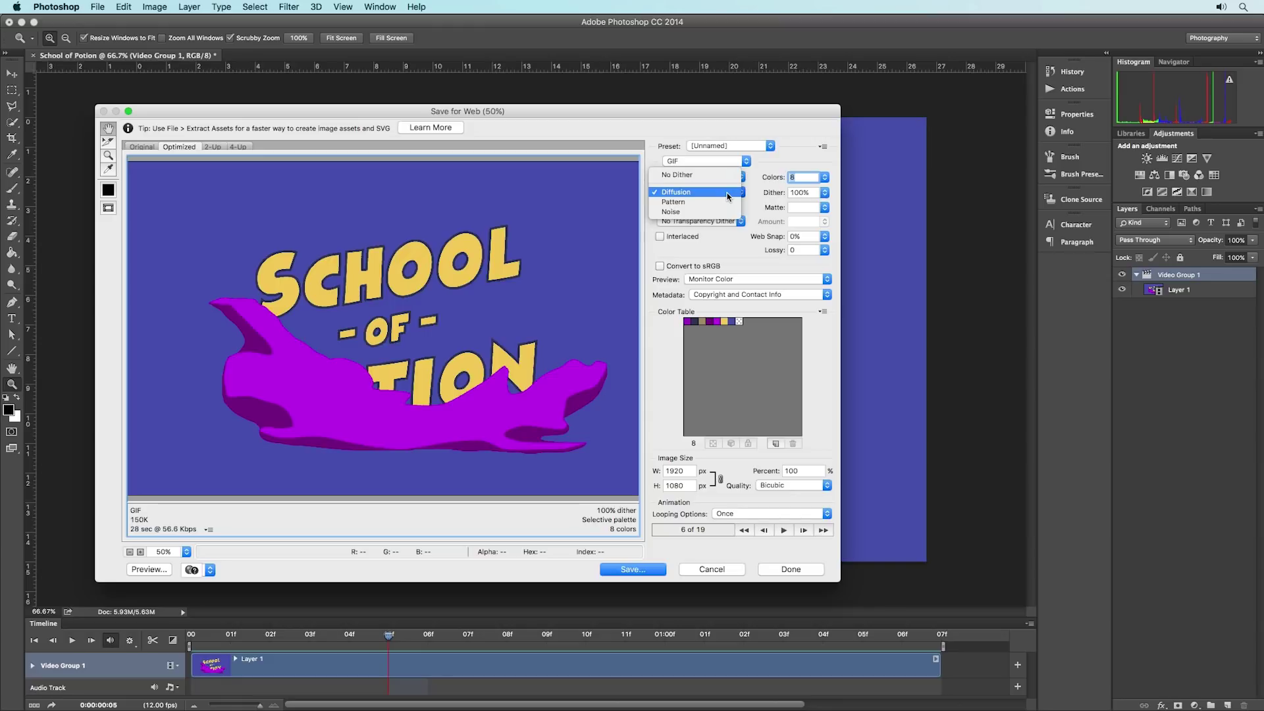
click(698, 176)
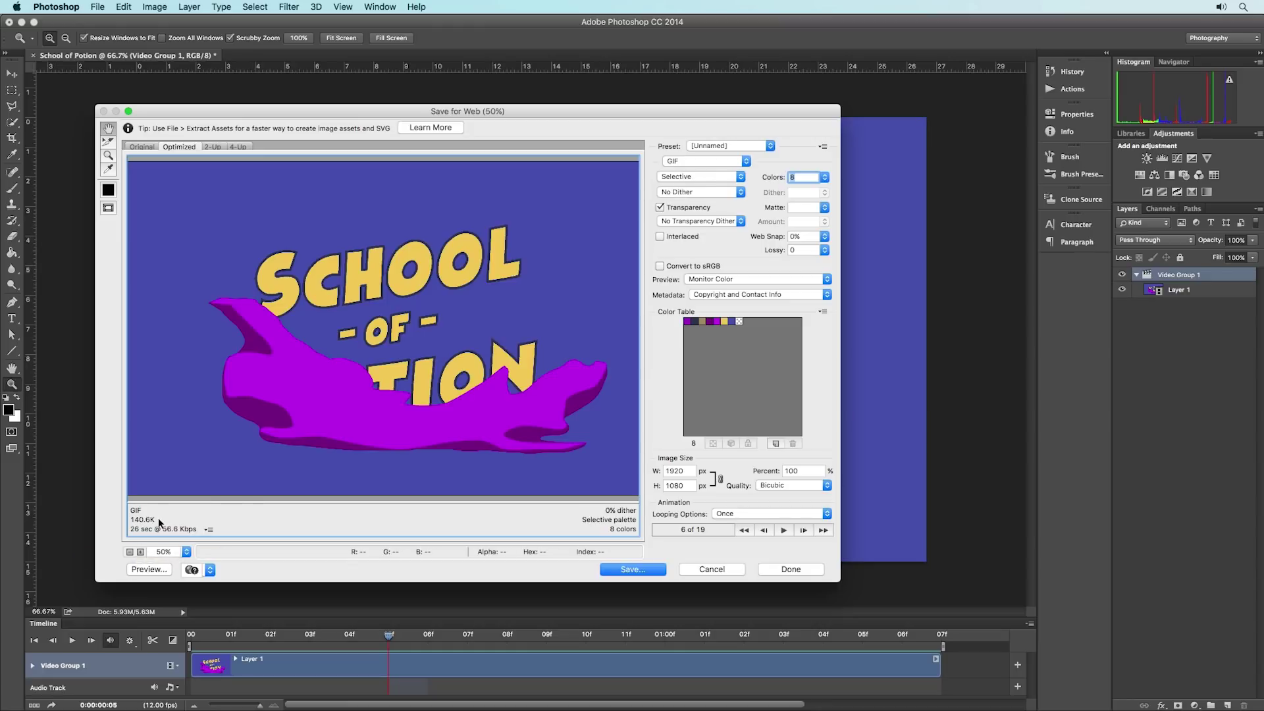
Step: Try Diffusion dithering at 100% on the GIF and return to No Dither
click(689, 192)
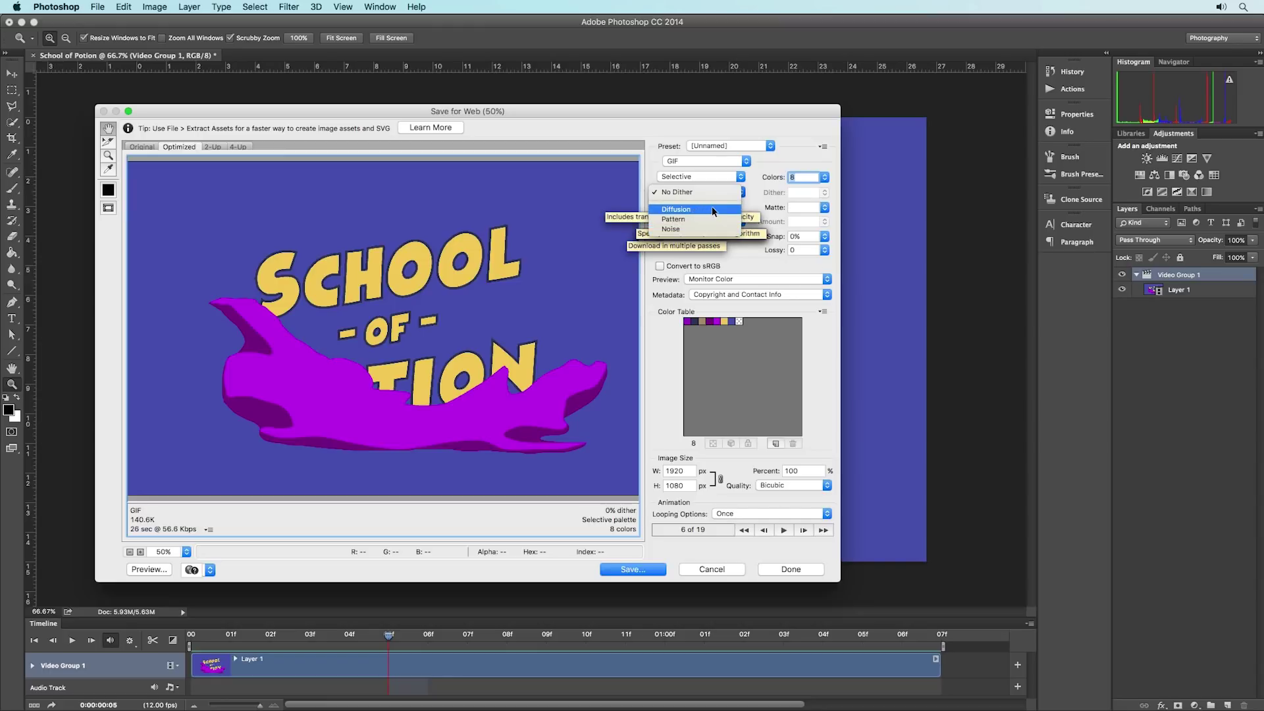
click(759, 197)
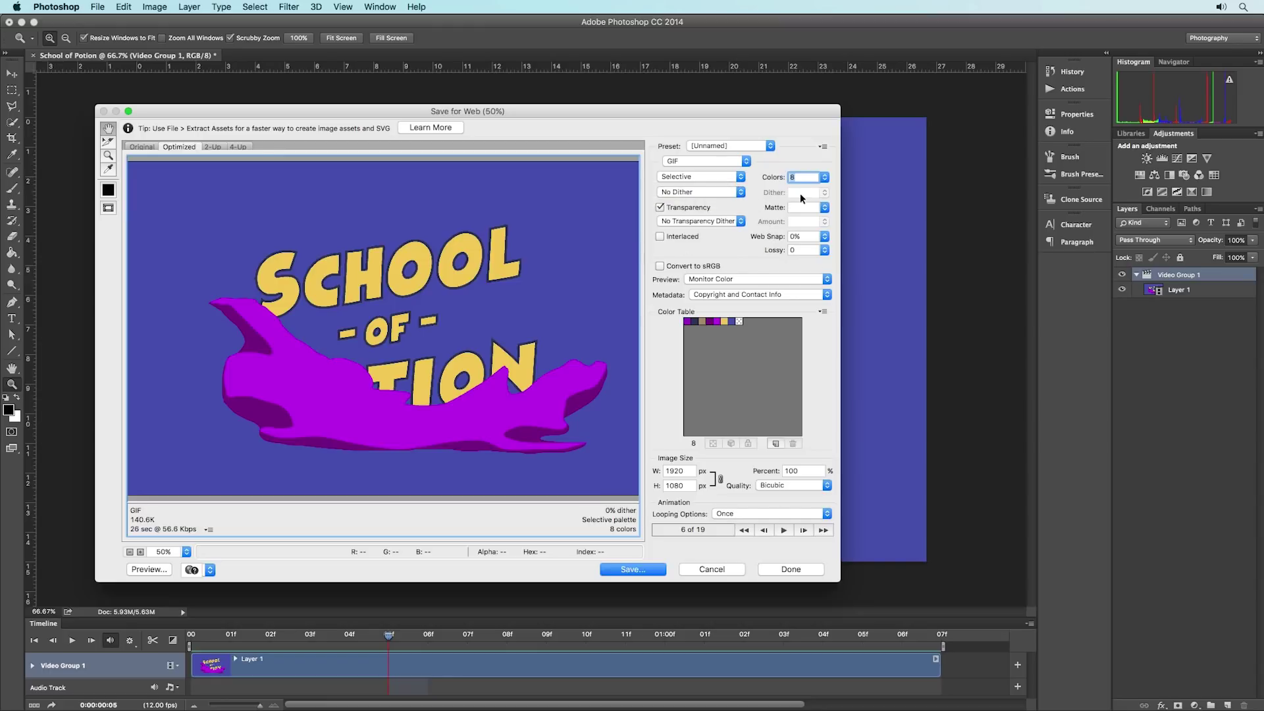
click(738, 192)
click(720, 206)
click(824, 193)
mouse_move(824, 206)
mouse_down()
mouse_move(776, 205)
mouse_move(827, 205)
mouse_up()
click(704, 191)
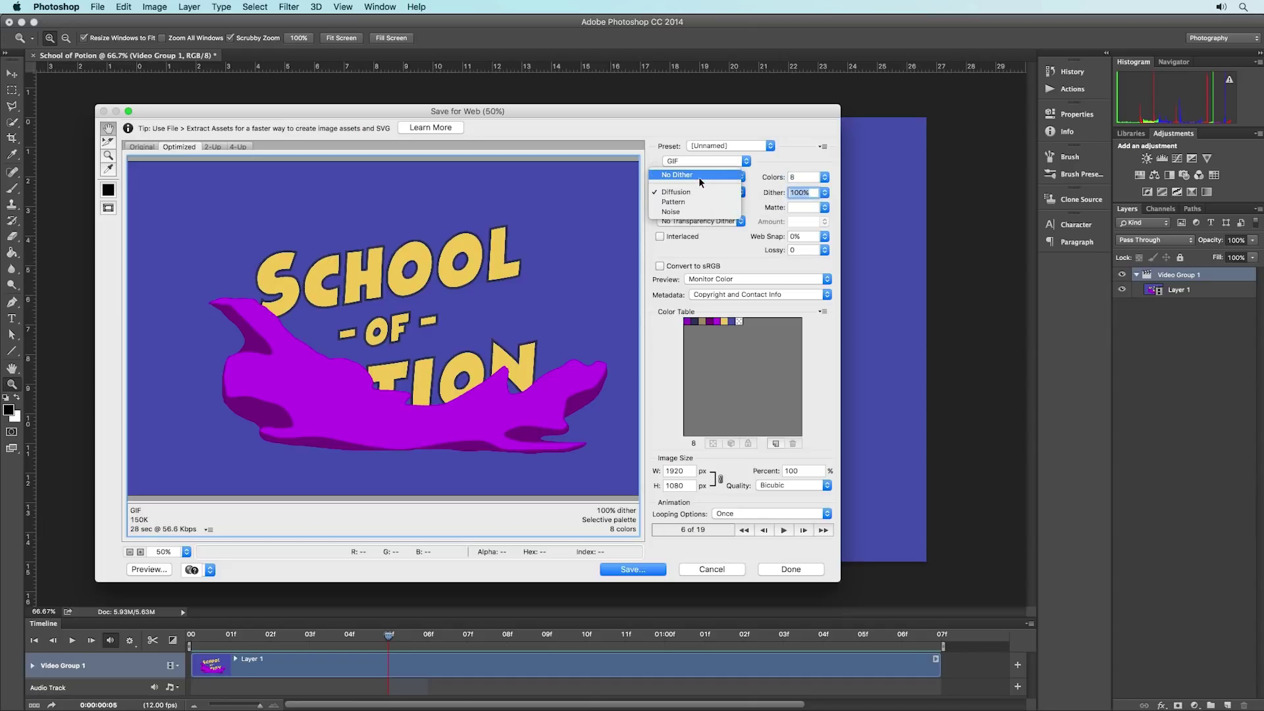
click(699, 176)
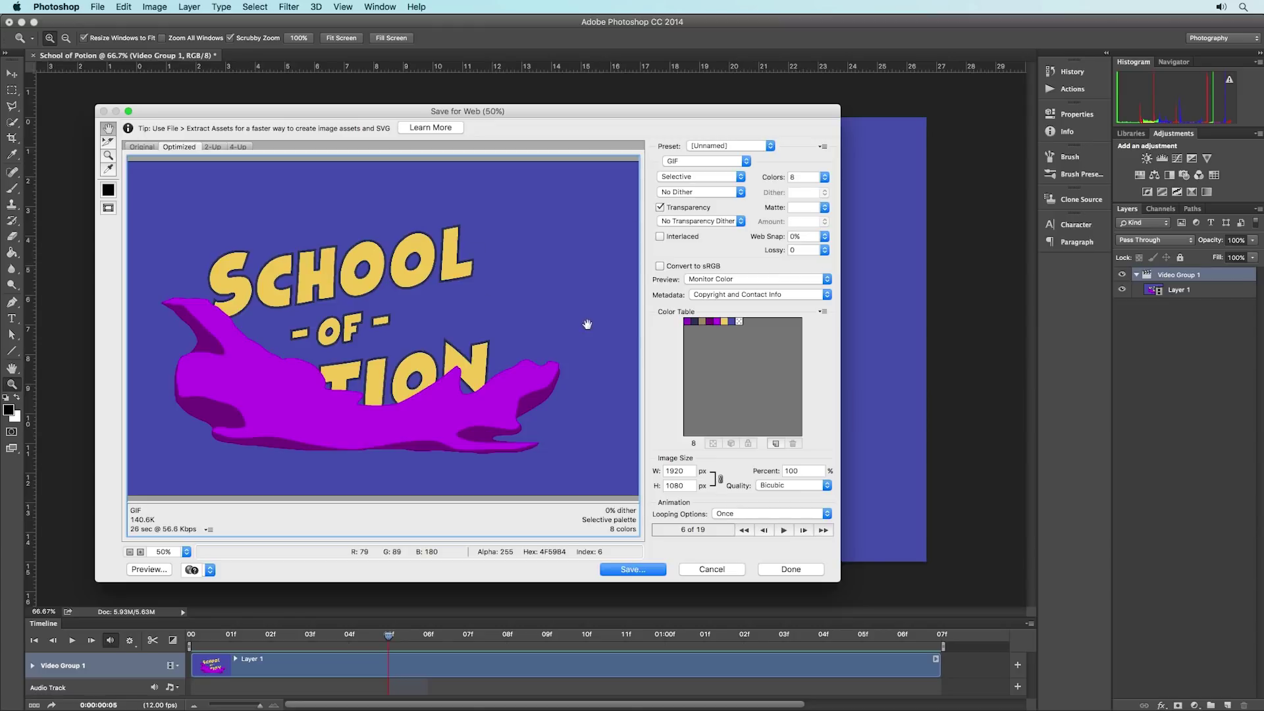
Step: Play the animation in the export preview and stop it at frame 11
drag(368, 313, 424, 314)
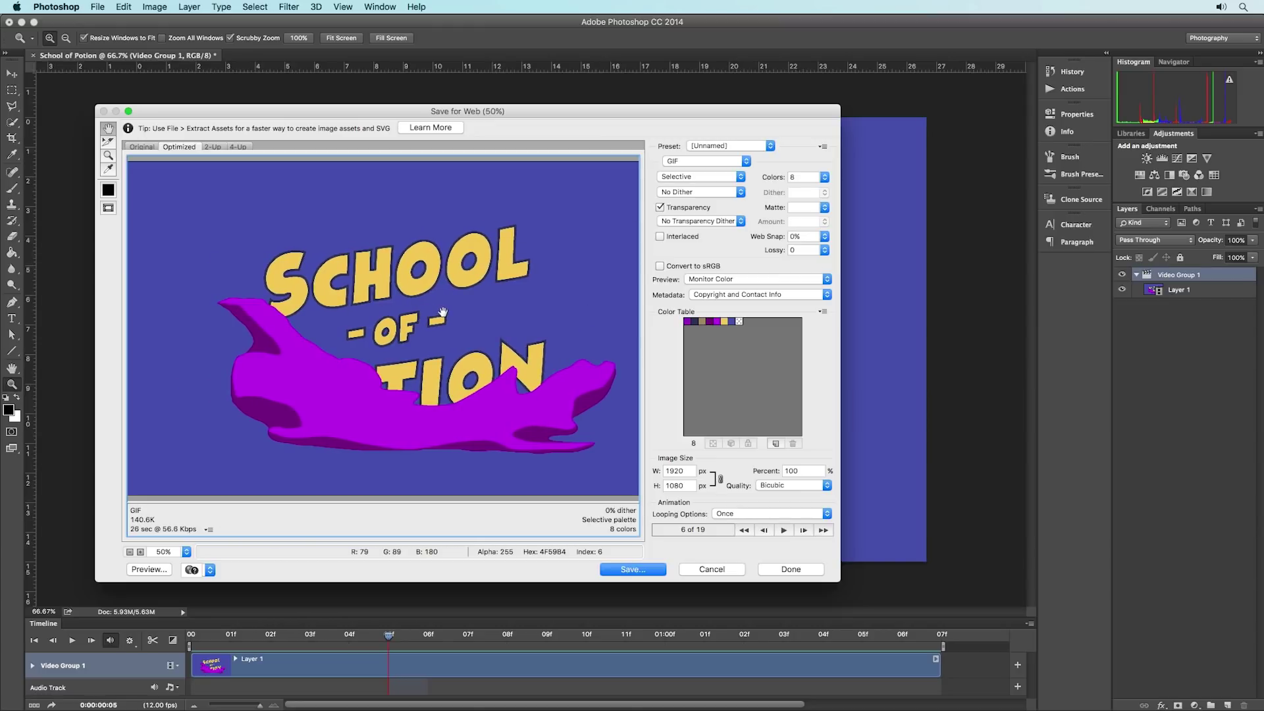
click(783, 530)
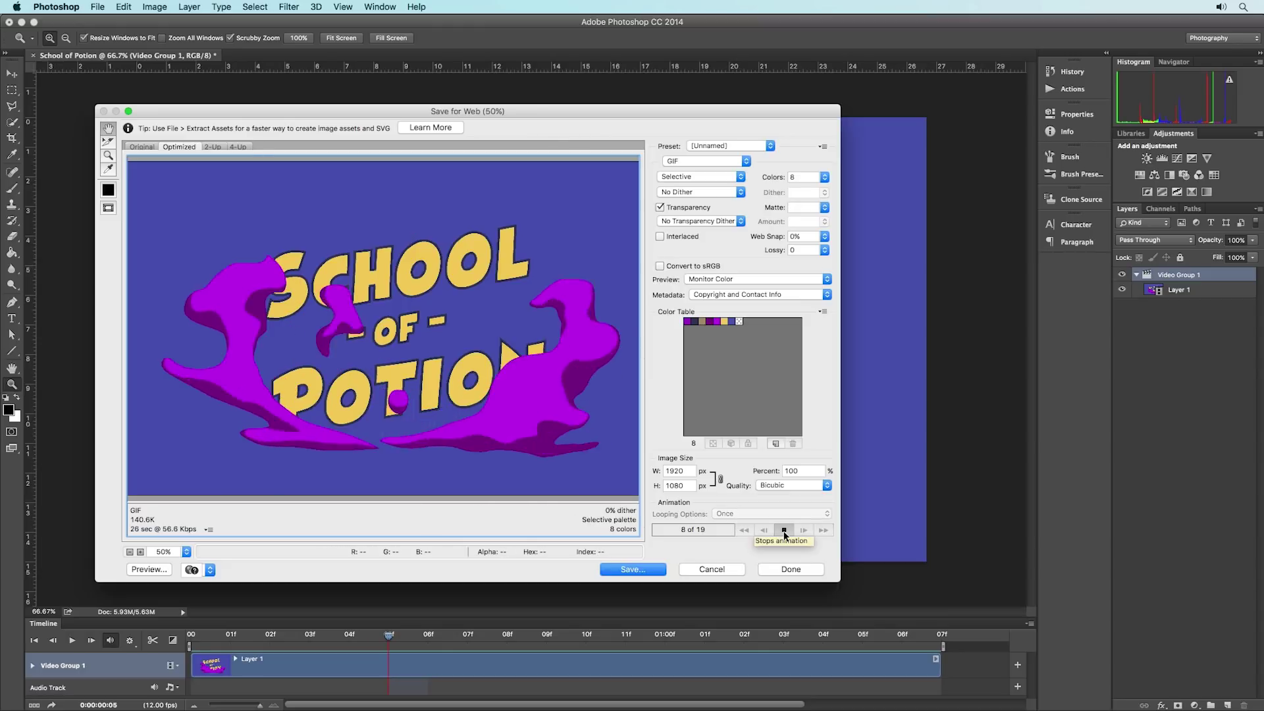
click(778, 531)
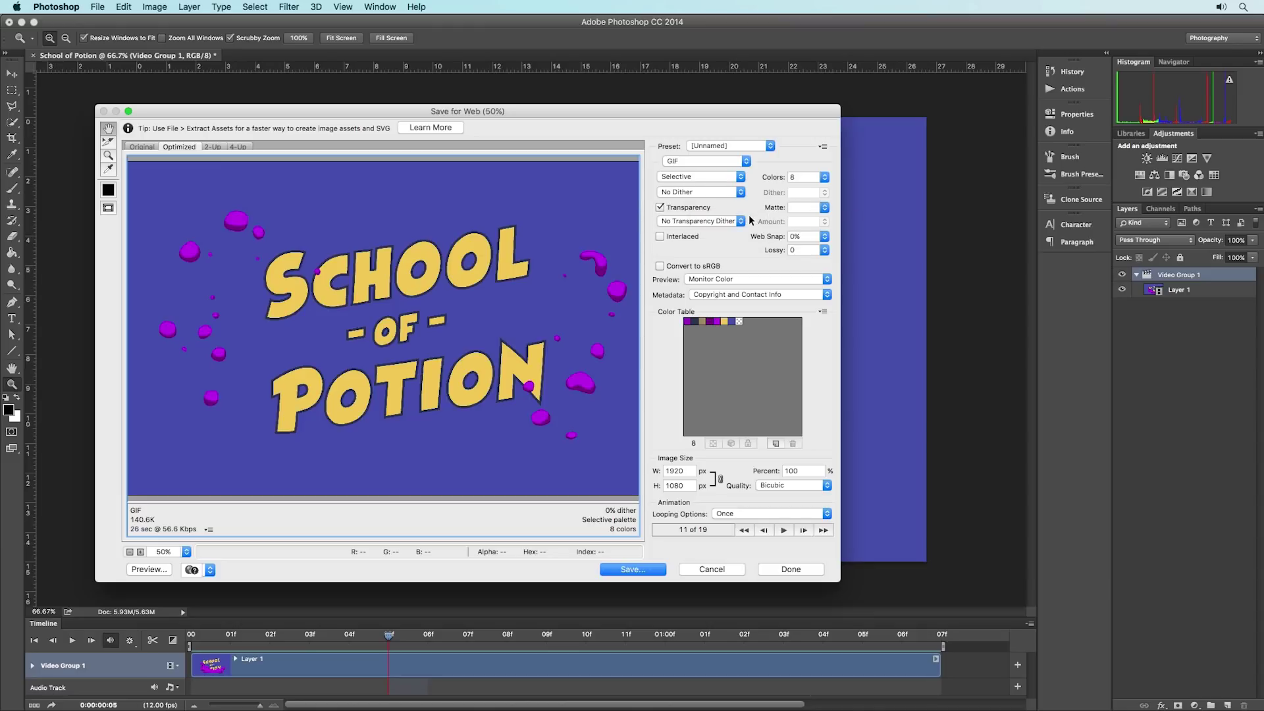
Step: Set the GIF's matte to black and its transparency dithering to Diffusion Transparency Dither
click(708, 223)
click(754, 204)
click(703, 221)
click(736, 220)
click(824, 207)
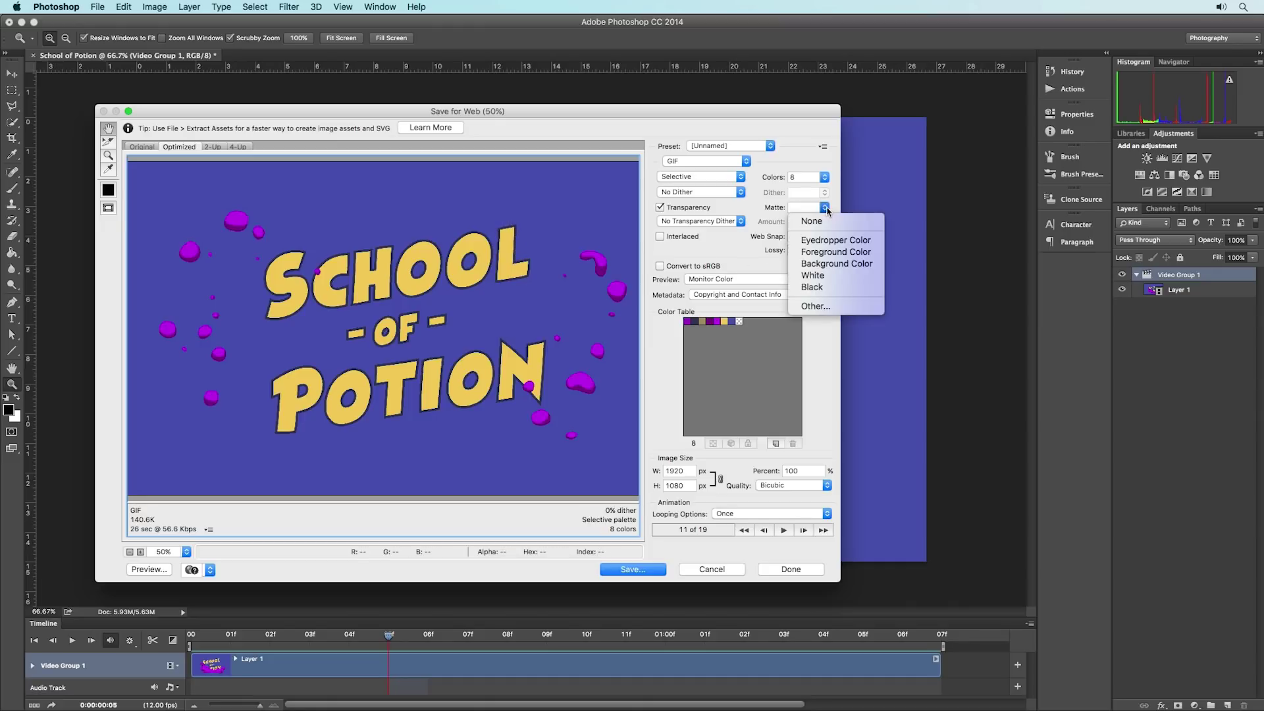
click(827, 246)
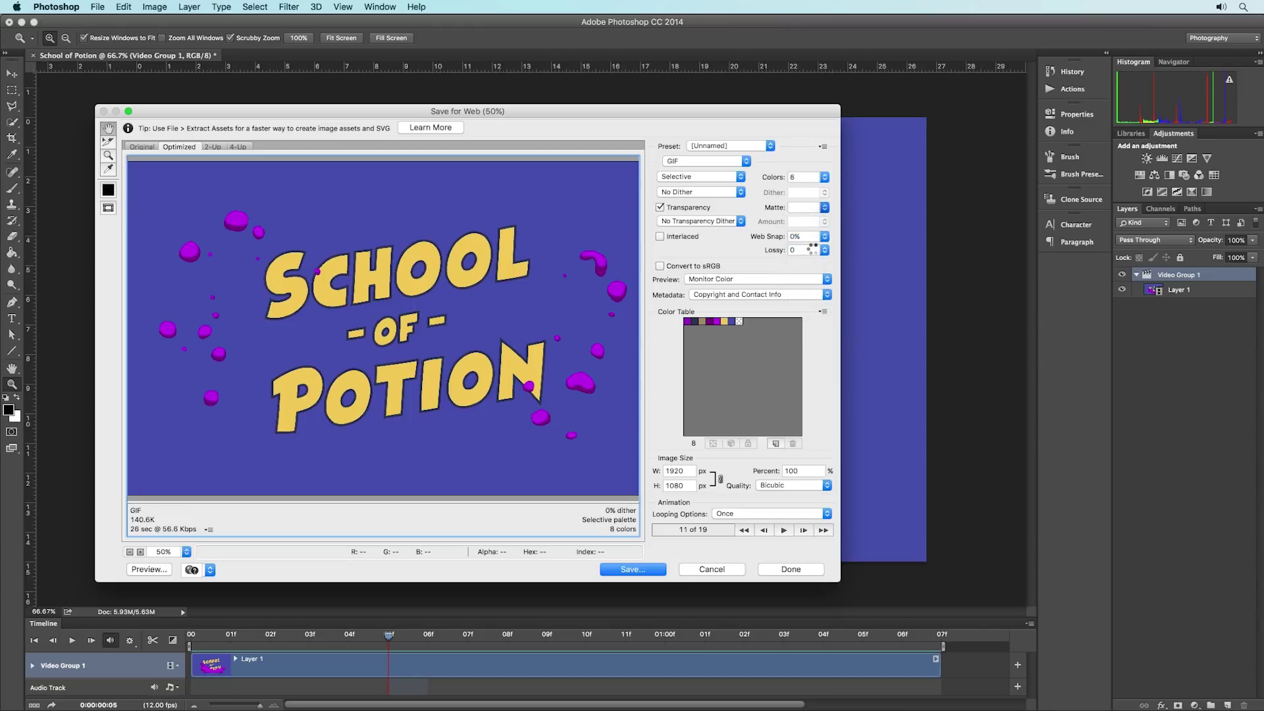
click(701, 221)
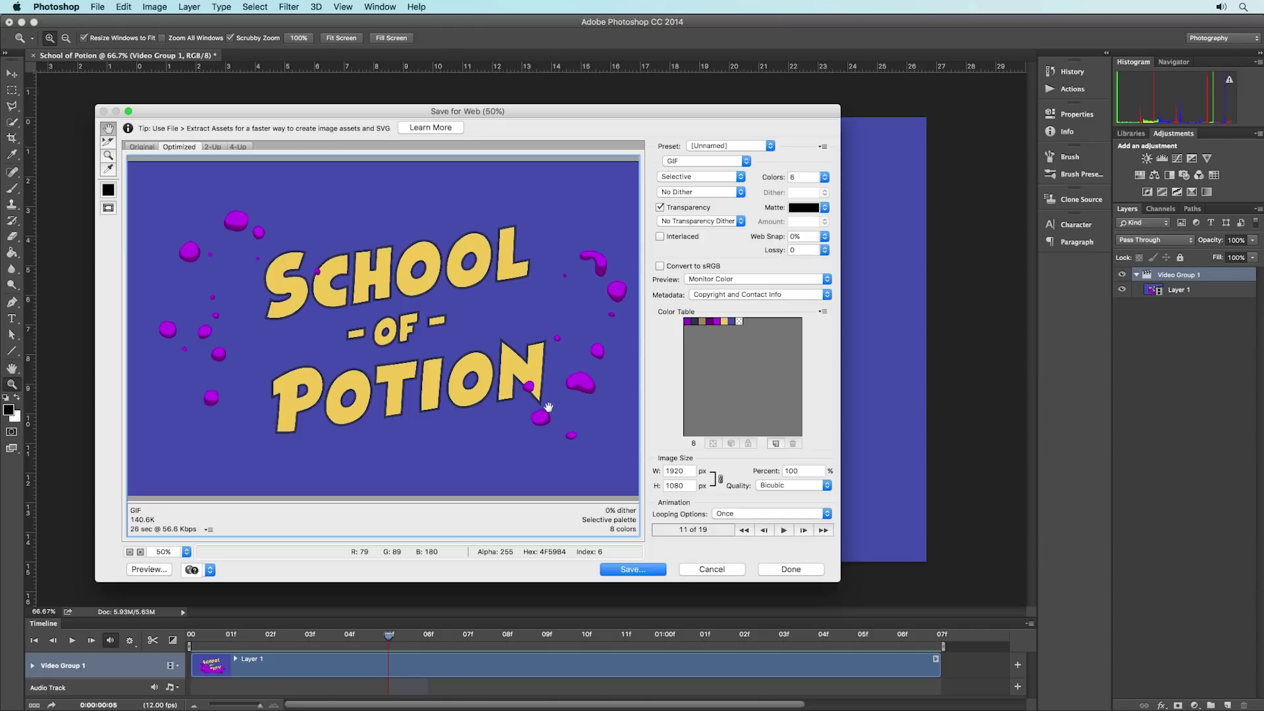
click(701, 234)
Step: Sample the blue background in the preview and use it as the matte through Eyedropper Color
click(108, 168)
click(233, 197)
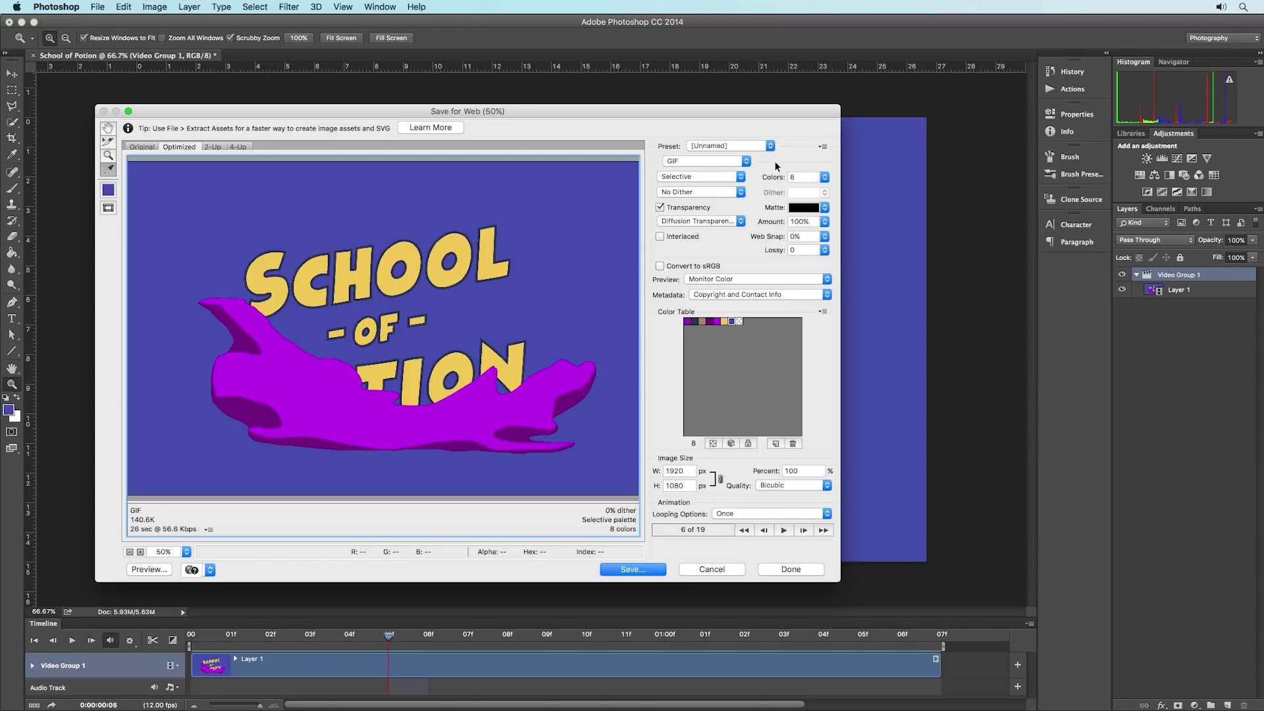
click(824, 208)
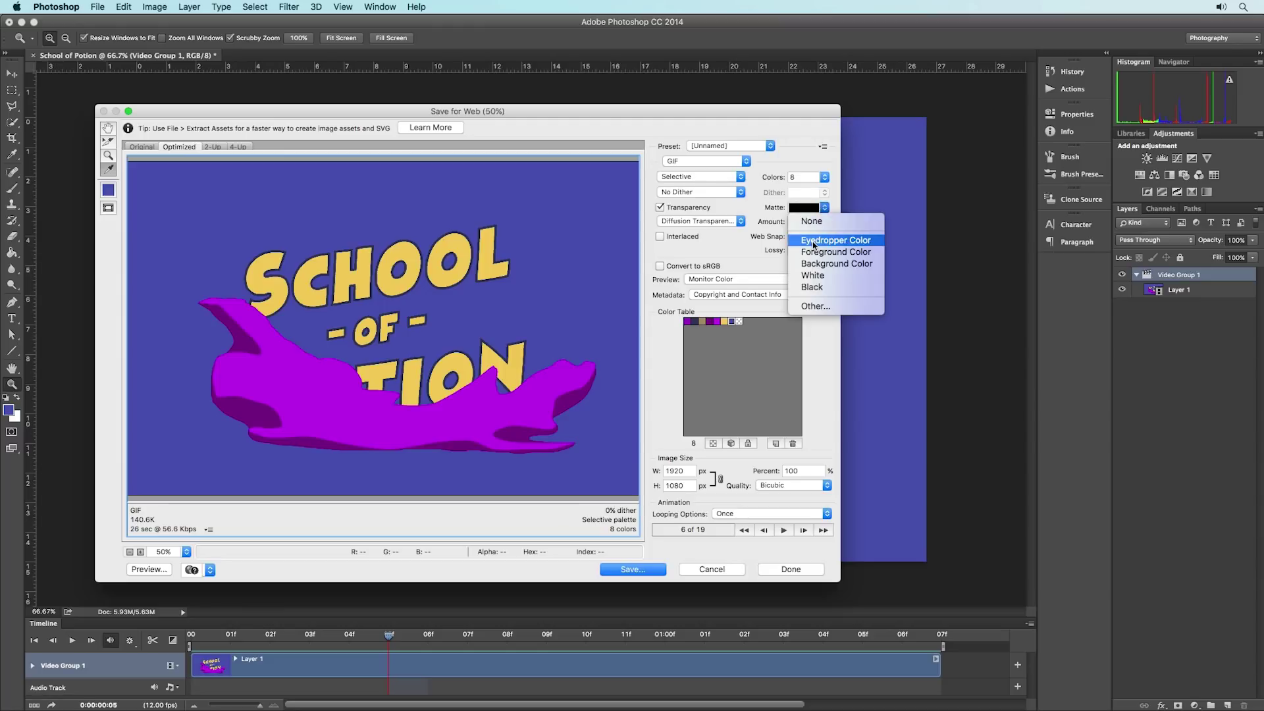
click(812, 241)
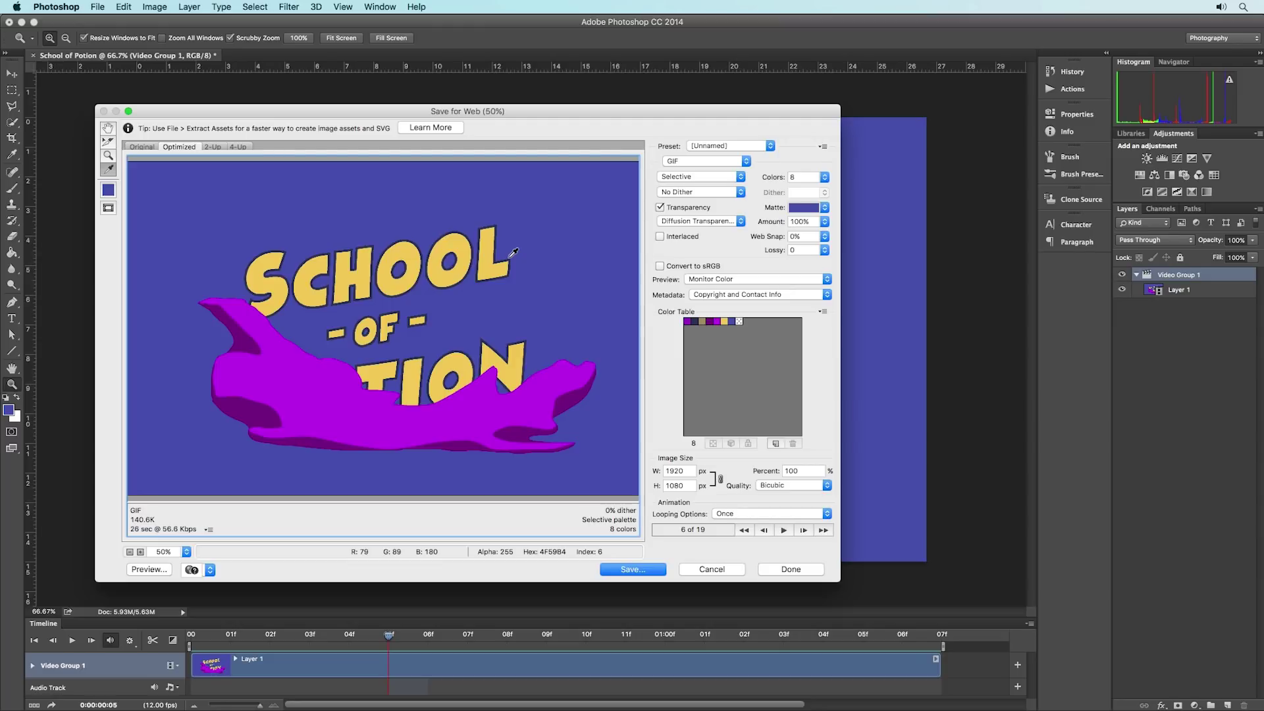
Step: Try the transparency dither amount, leaving it at 100%, and return to No Transparency Dither
click(824, 222)
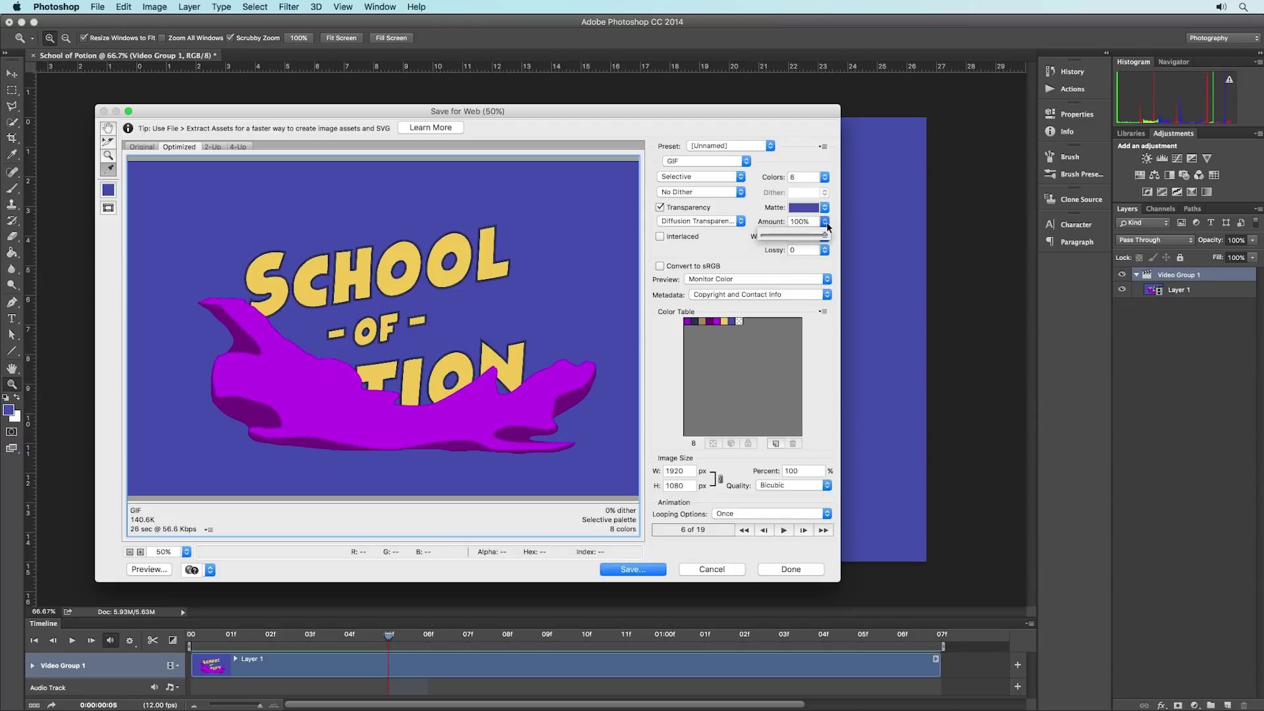
mouse_move(817, 238)
mouse_down()
mouse_move(787, 237)
mouse_move(827, 237)
mouse_up()
click(735, 211)
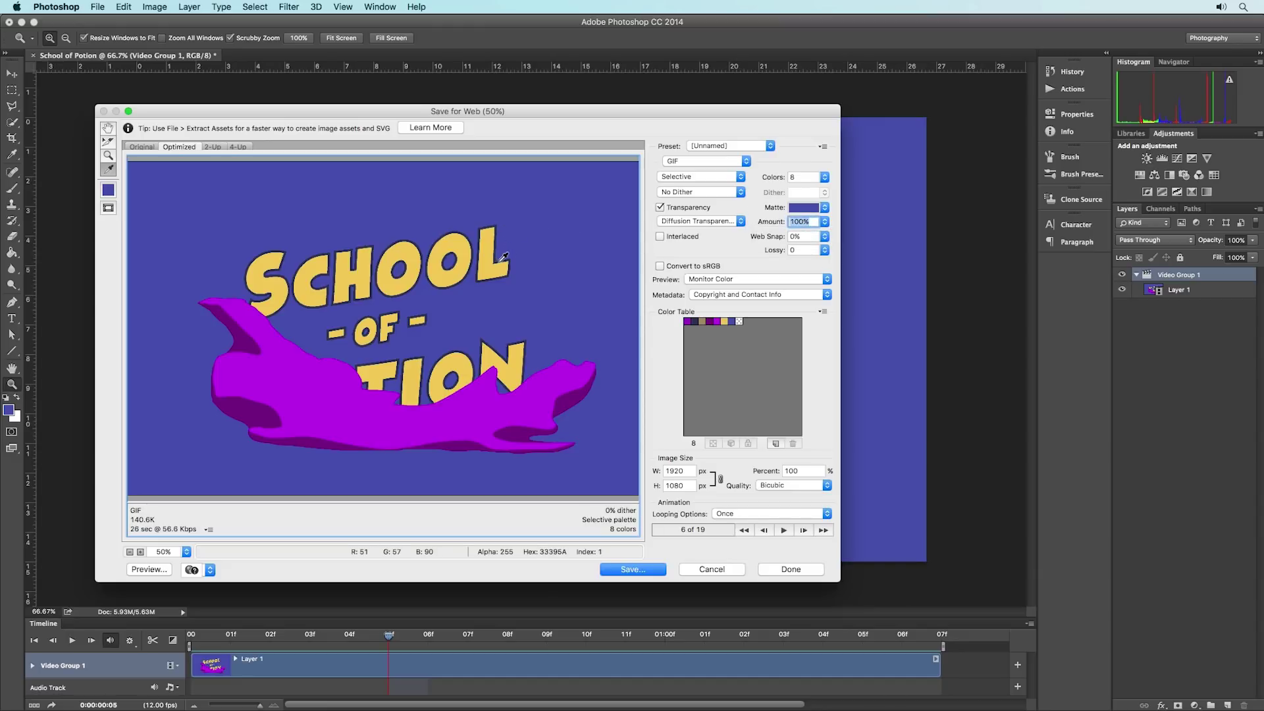
click(717, 221)
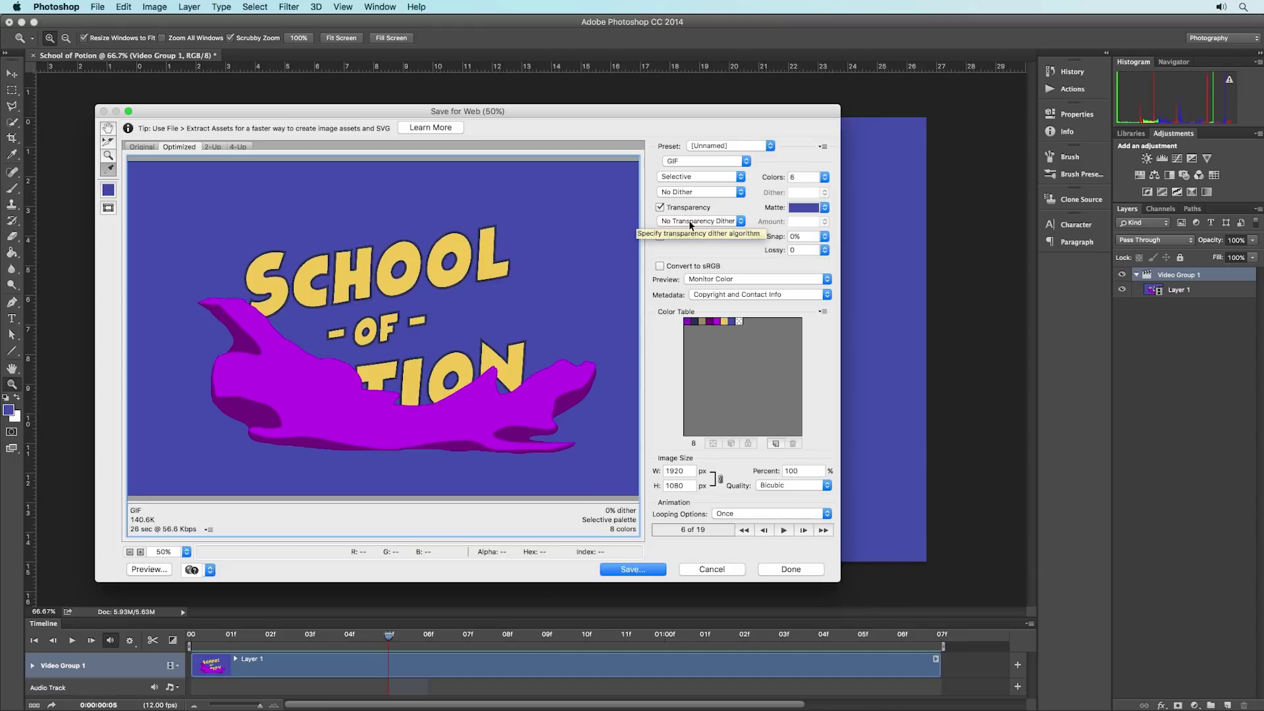
Step: Turn off the GIF's transparency and turn on interlacing
click(661, 208)
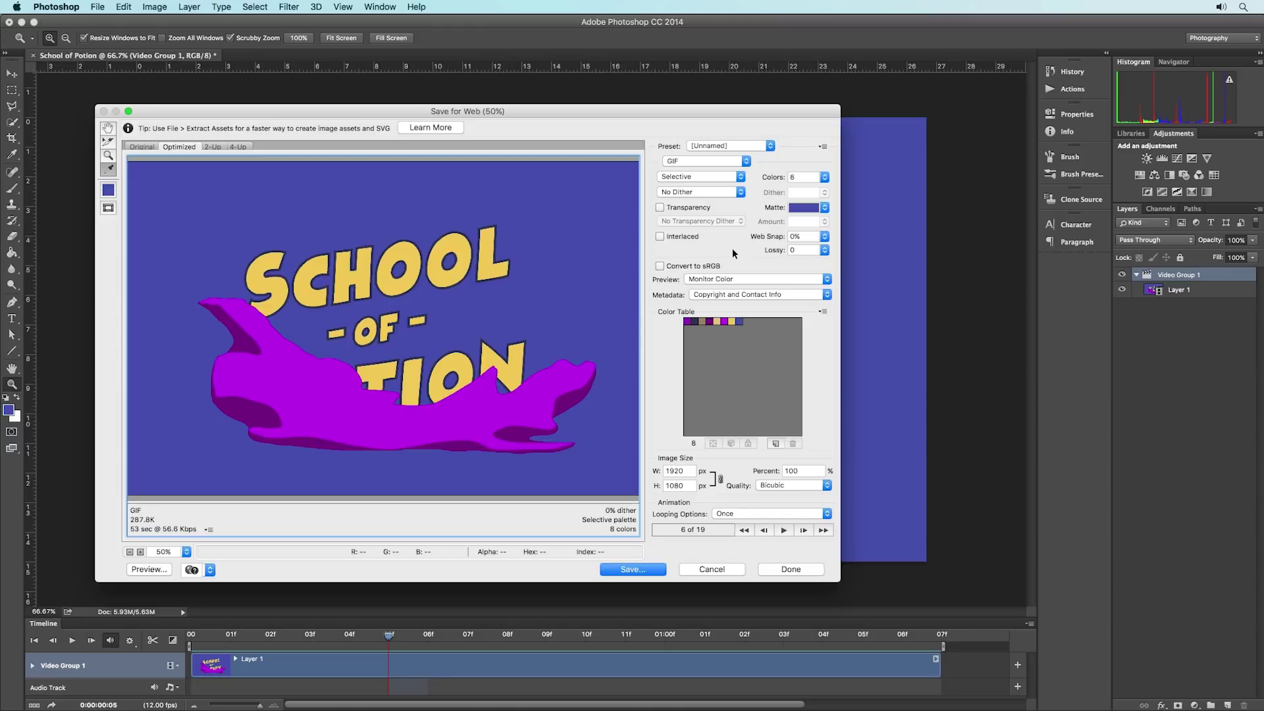
click(668, 238)
Step: Try Web Snap at 100% on the color palette and reset it to 0%
click(824, 237)
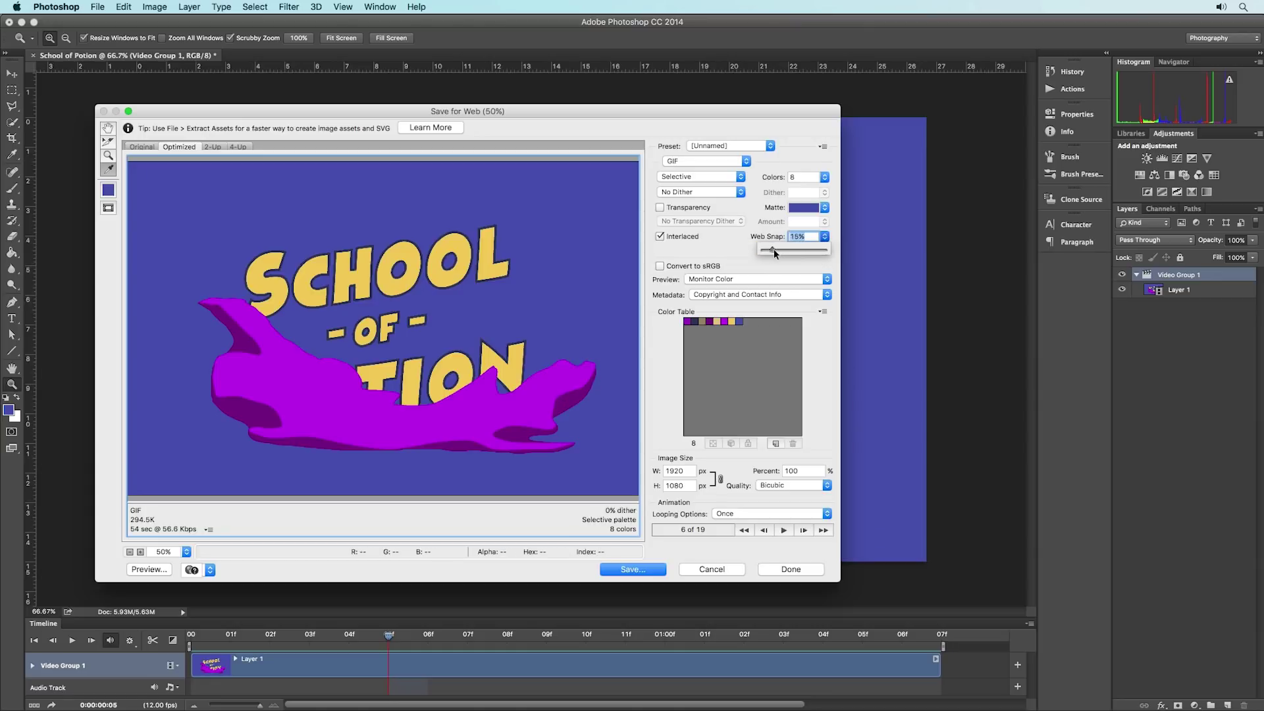
drag(824, 251, 832, 251)
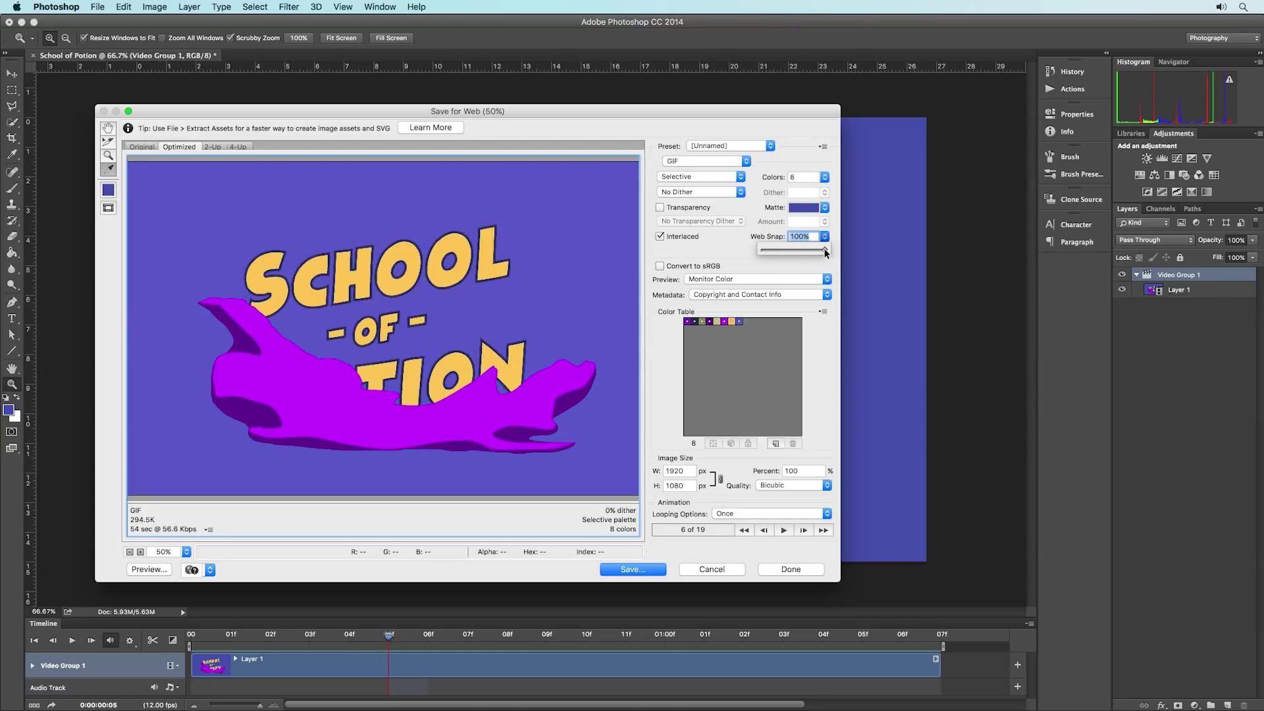
drag(763, 251, 758, 250)
click(723, 249)
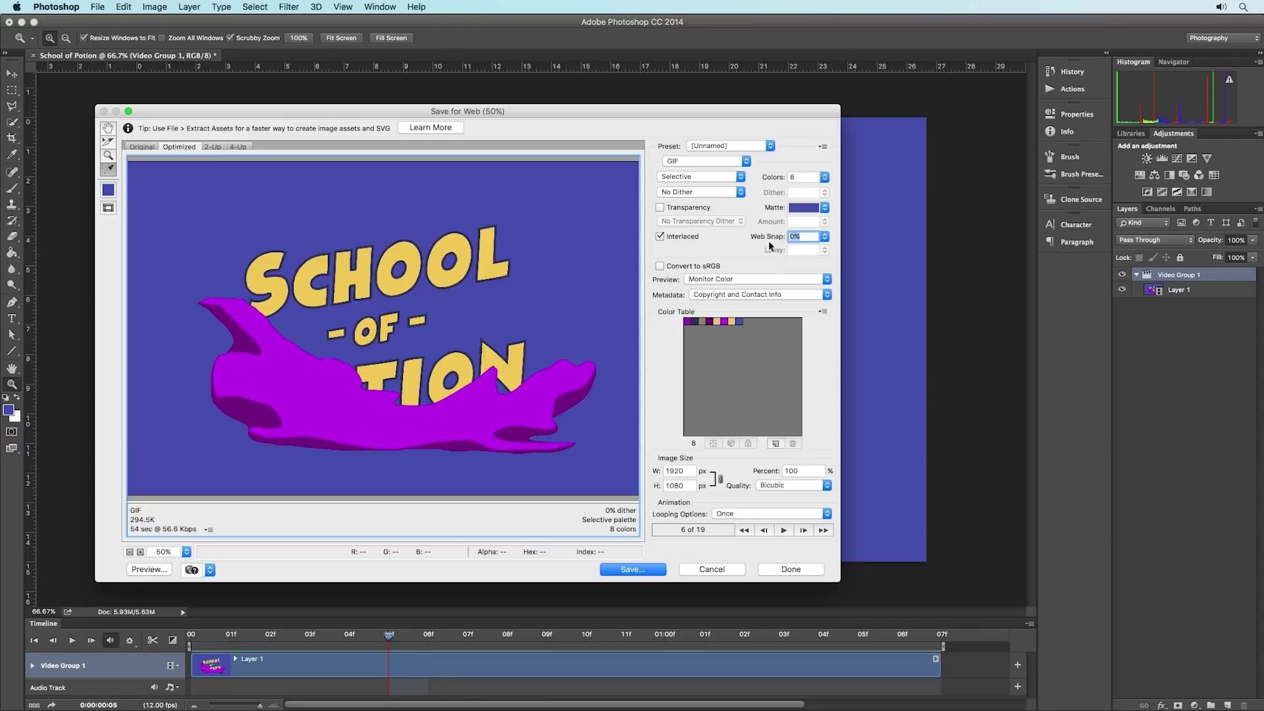
Step: Turn on Convert to sRGB and keep the color preview at Monitor Color
click(660, 266)
click(689, 280)
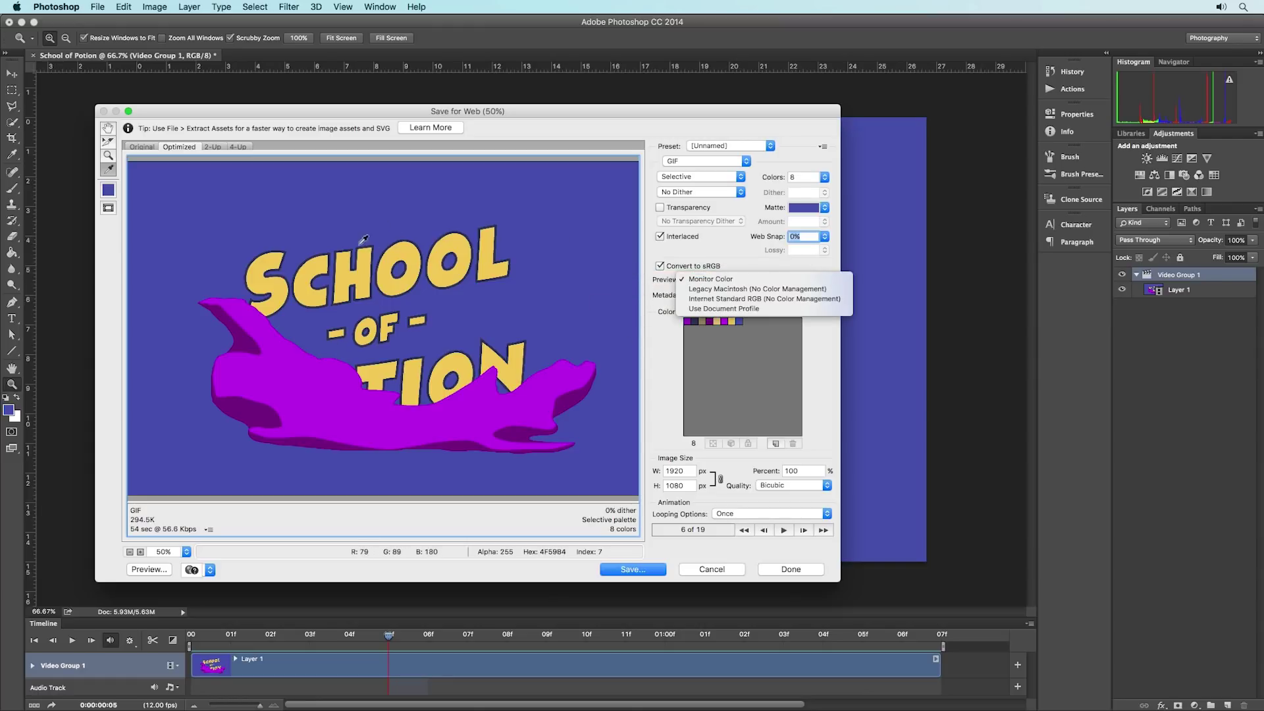
click(711, 279)
Step: Try the metadata option None and set it back to Copyright and Contact Info
click(719, 294)
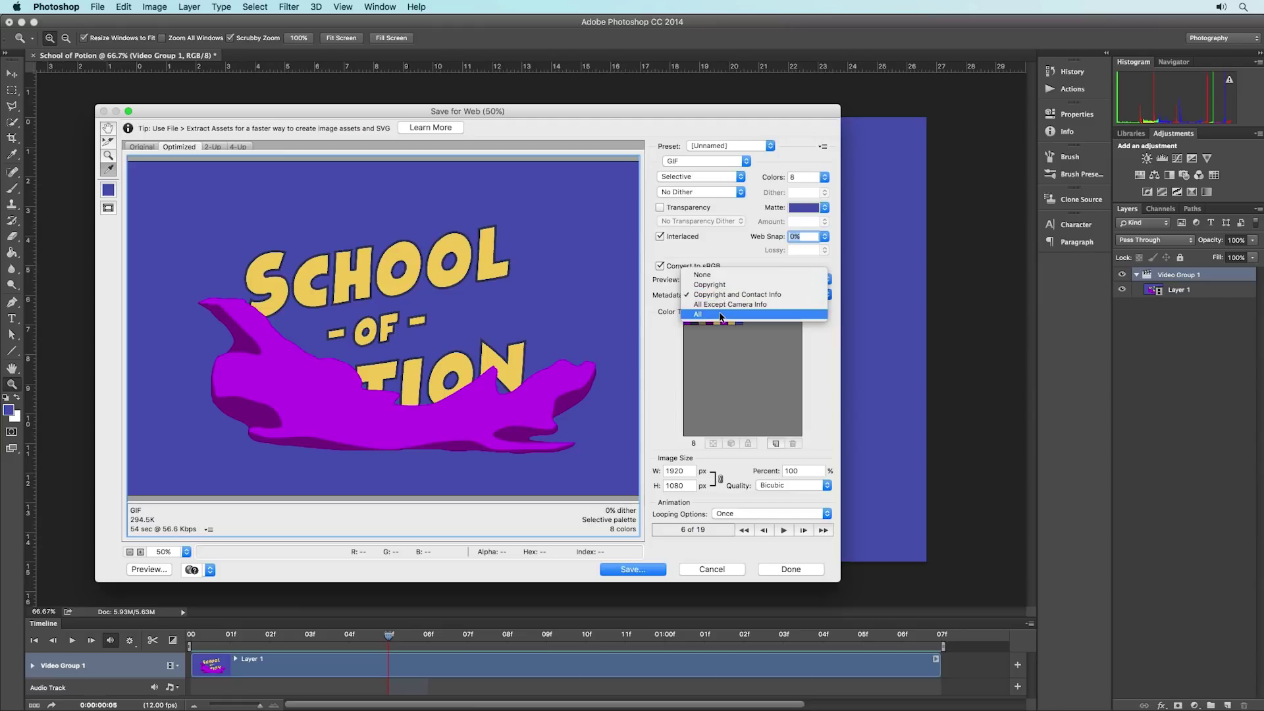
click(698, 274)
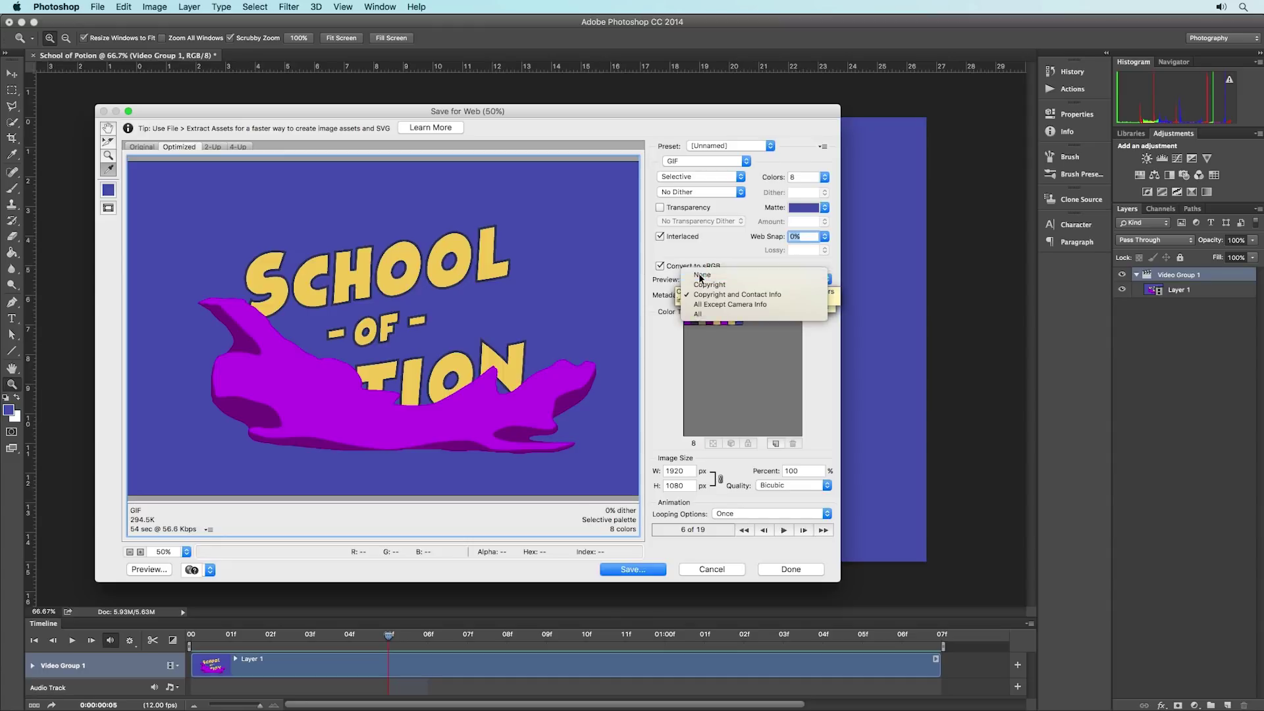
click(707, 296)
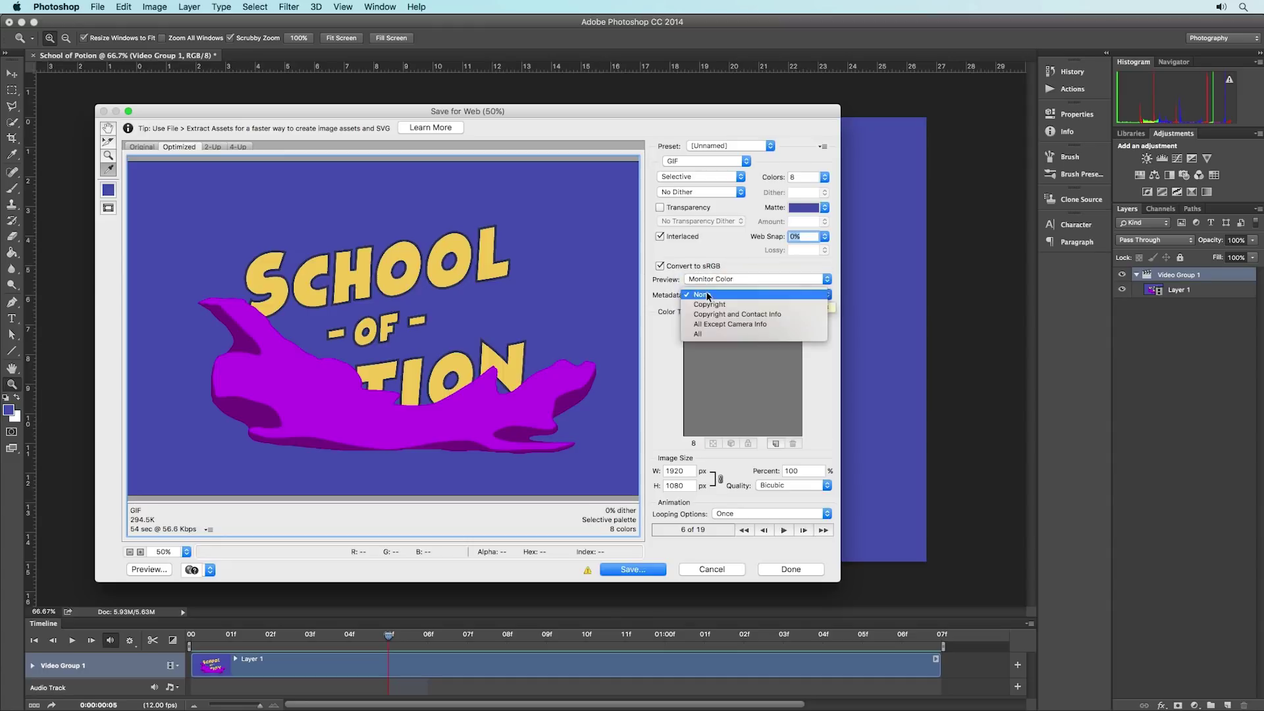
click(703, 316)
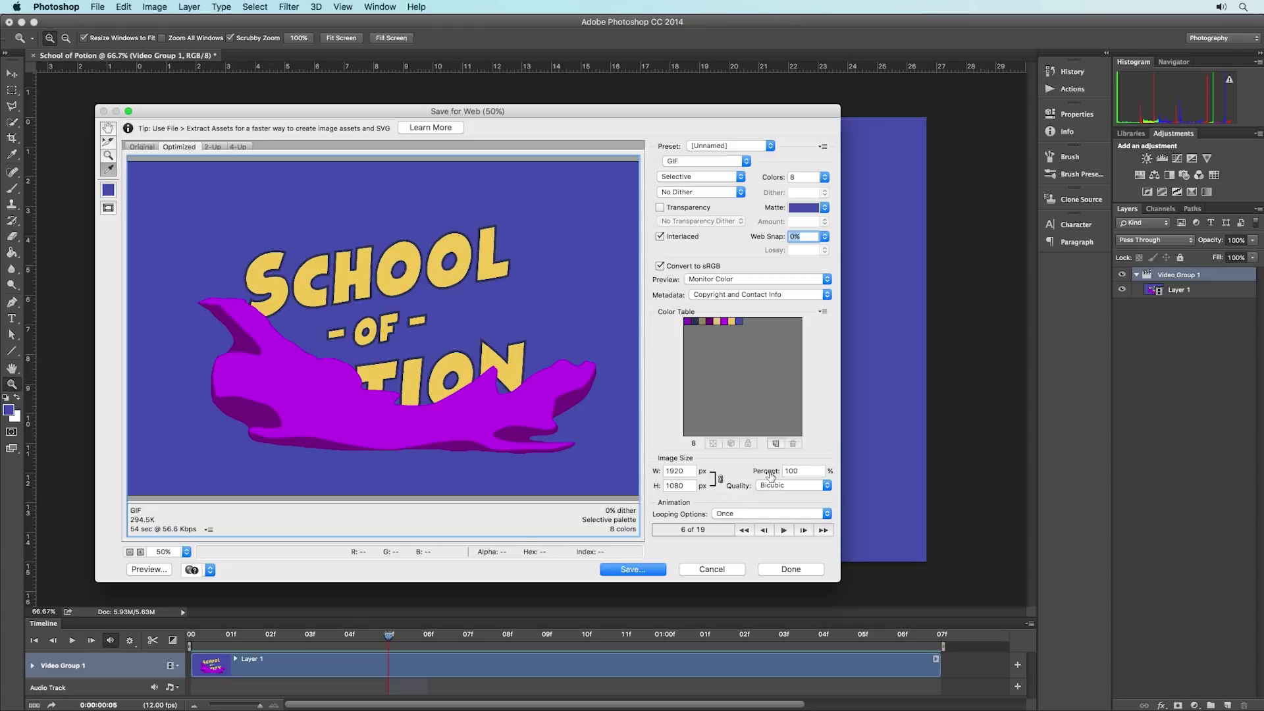
Step: Scale the exported GIF's image size to 50 percent
double_click(798, 471)
text(50)
key(Return)
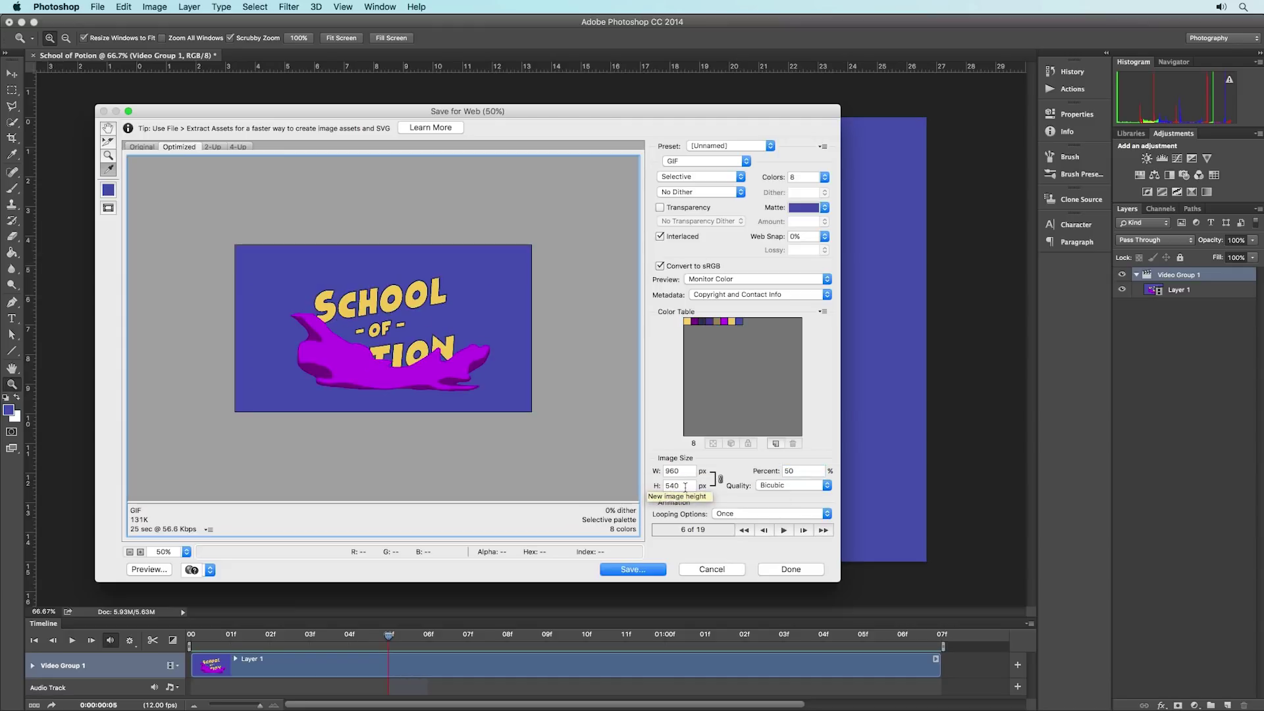
key(super+equal)
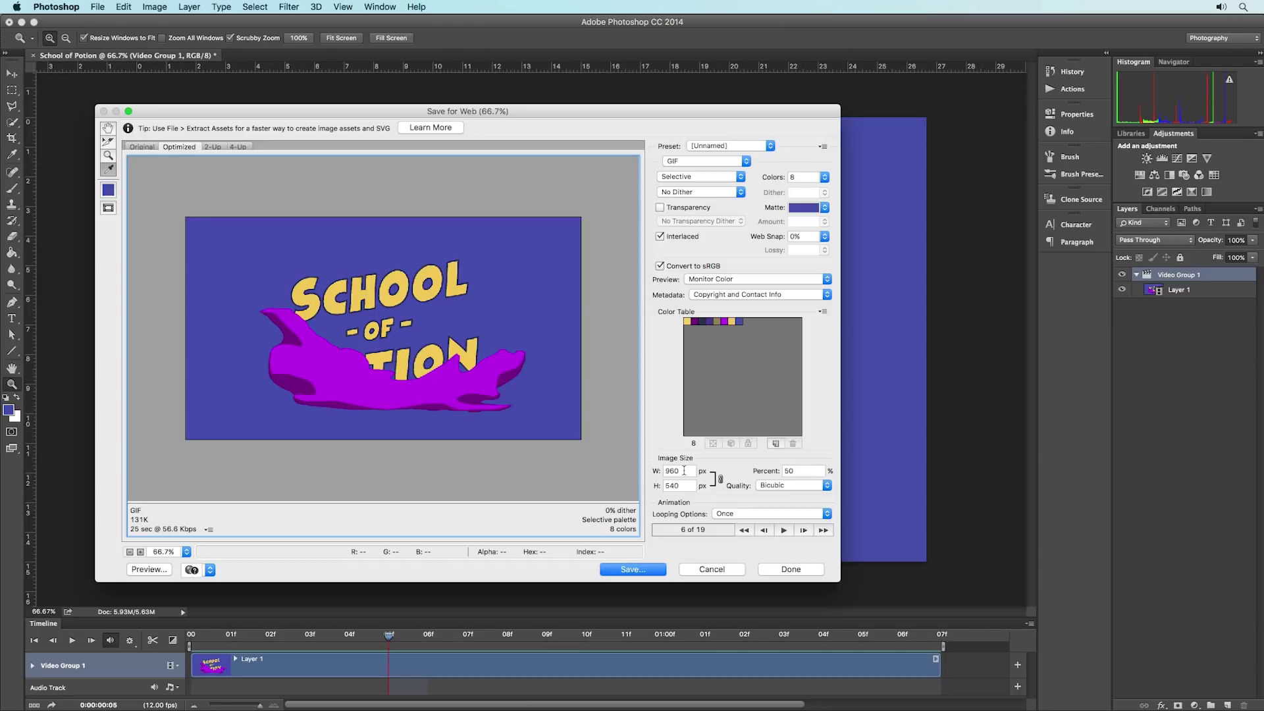
Step: Keep Bicubic as the resize quality and set the GIF's looping option to Forever
click(775, 486)
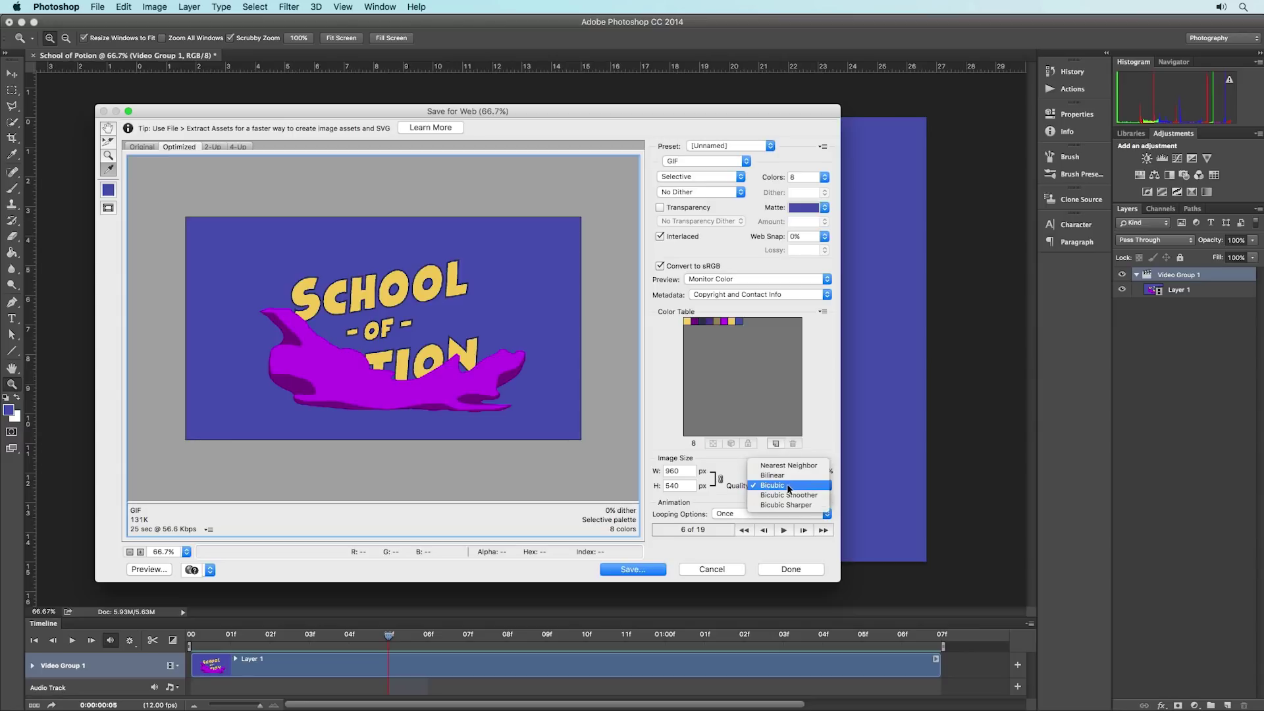
click(732, 470)
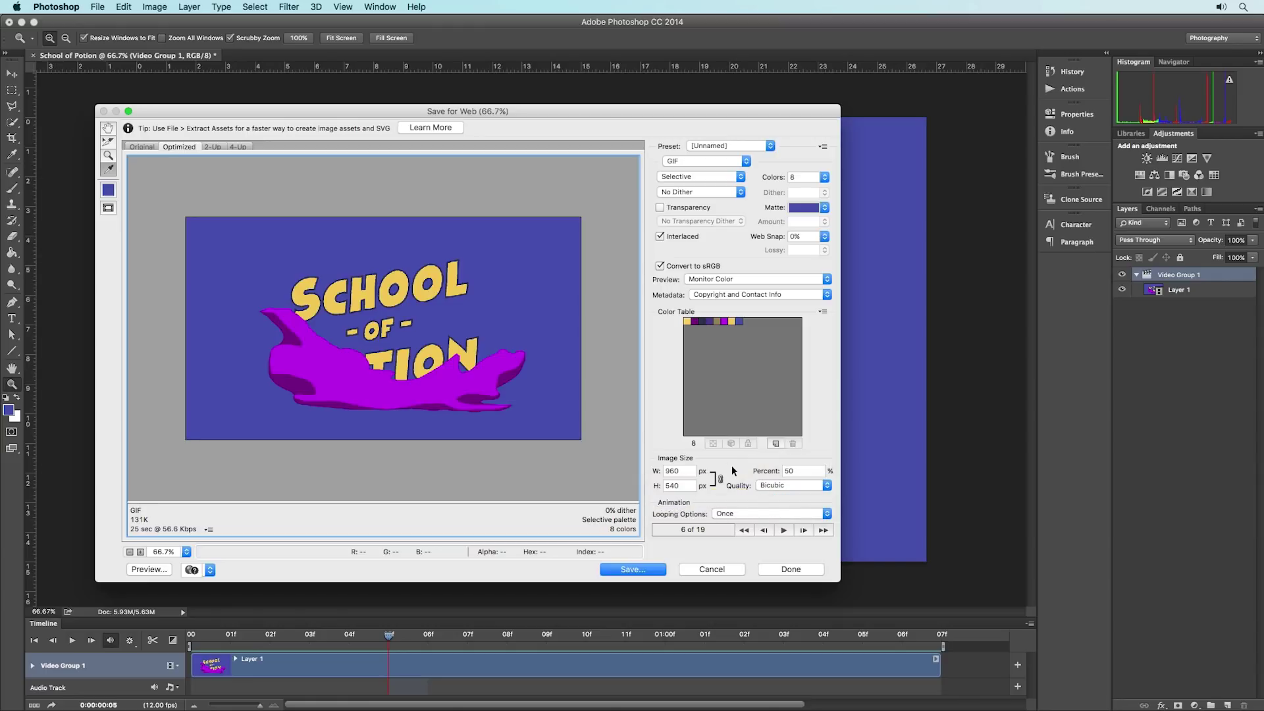
click(757, 510)
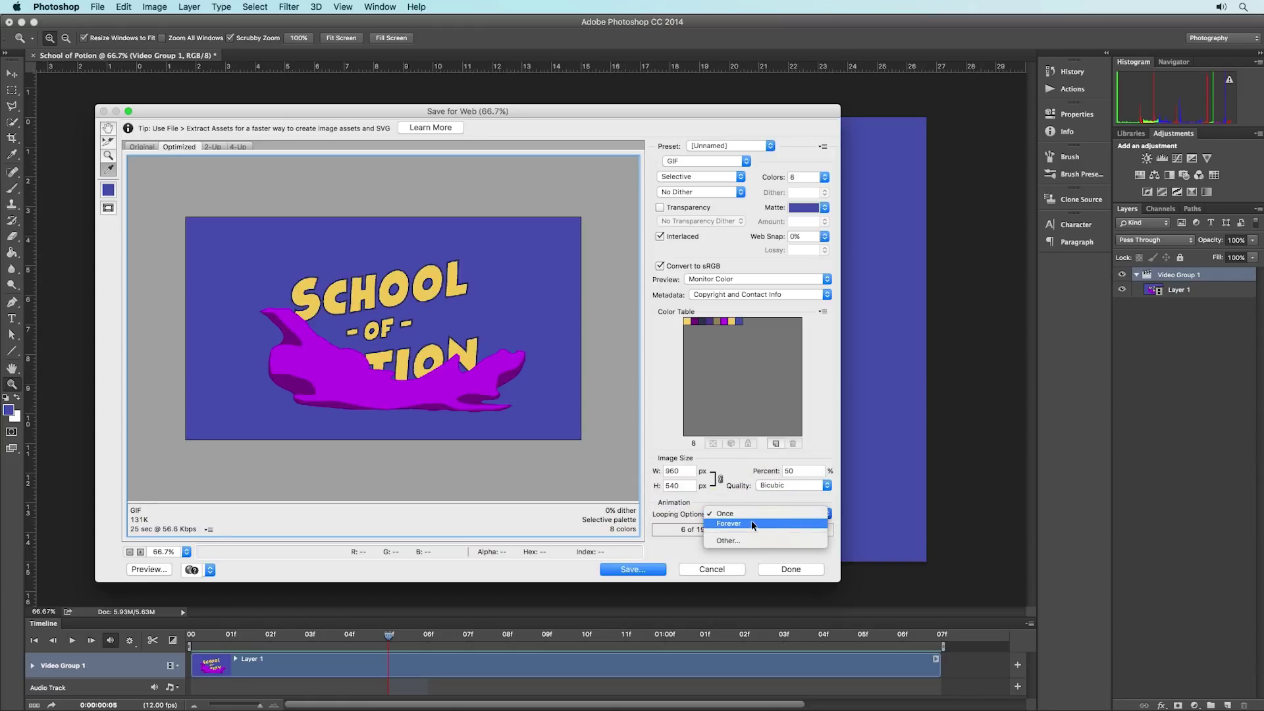
click(750, 522)
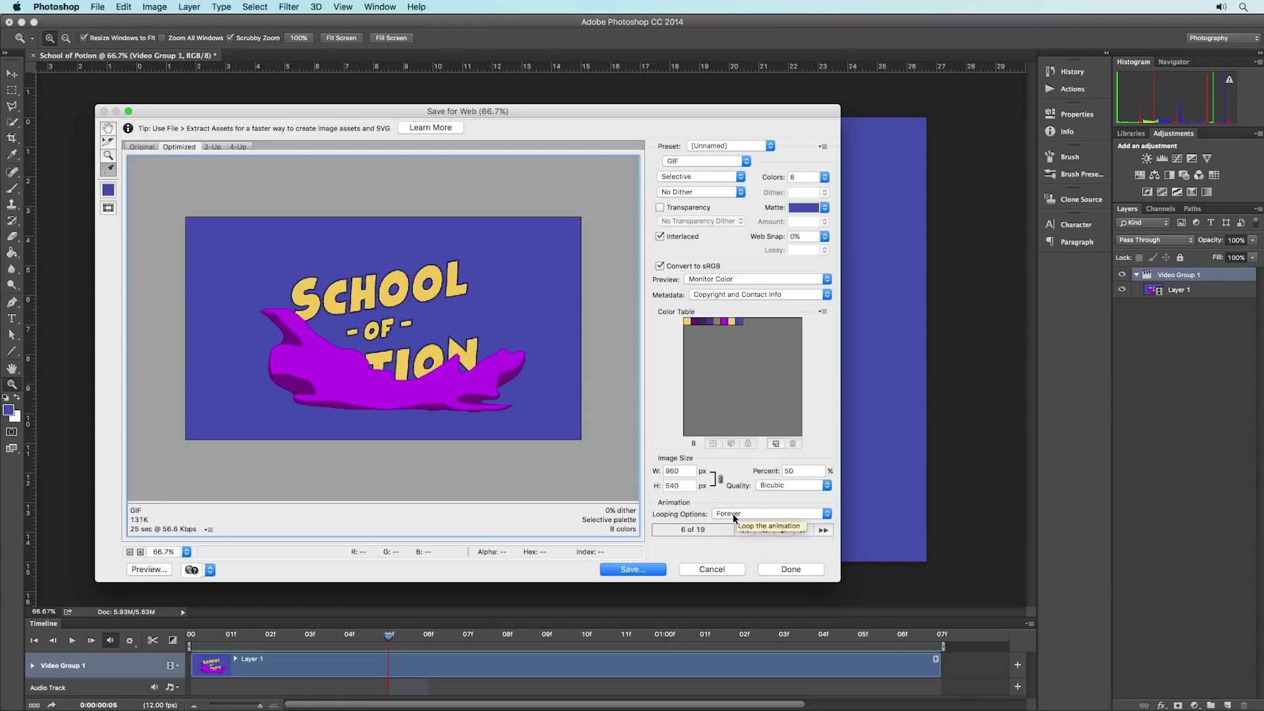
click(734, 517)
click(729, 514)
click(791, 514)
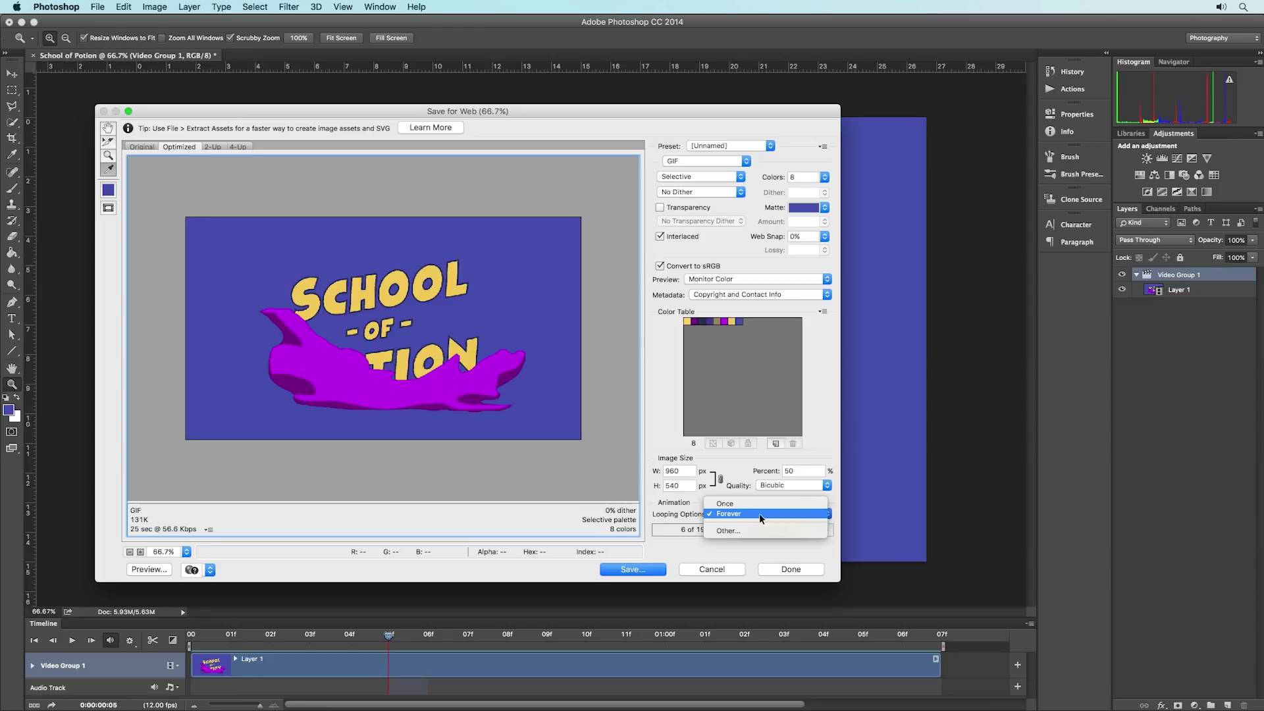
click(760, 513)
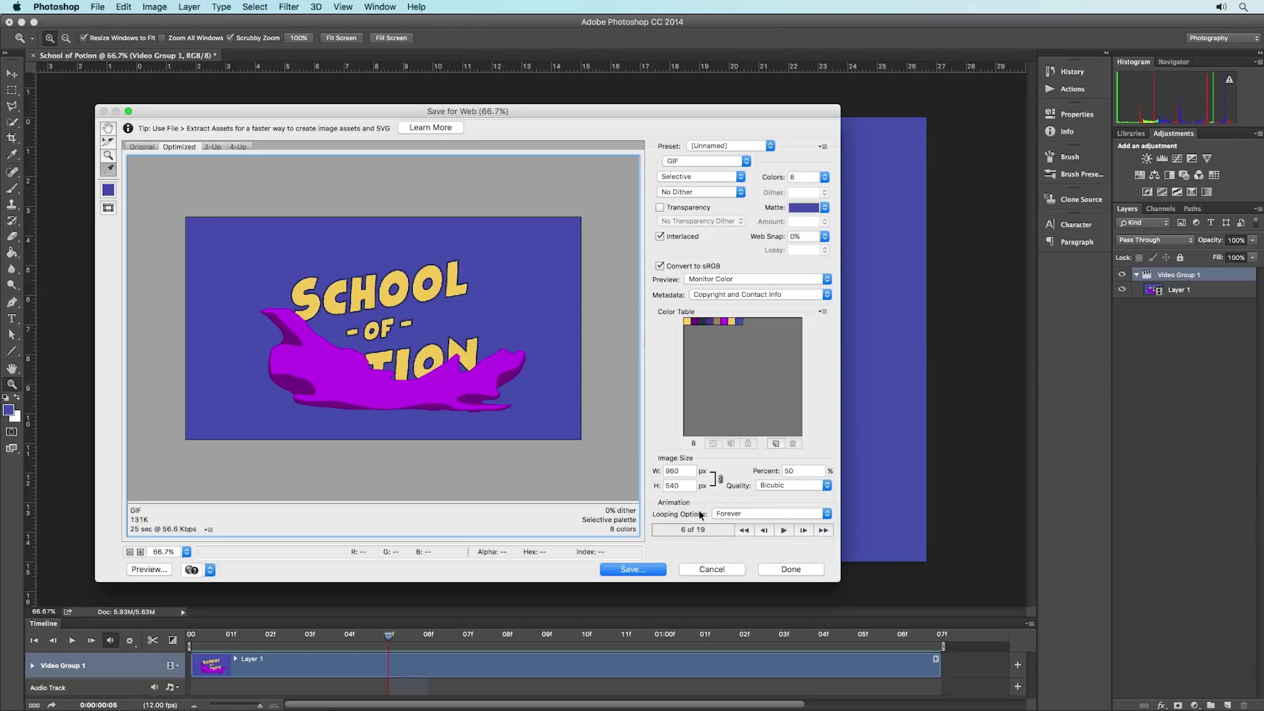
Step: Save the optimized GIF to the Desktop as School-of-Potion.gif
click(632, 569)
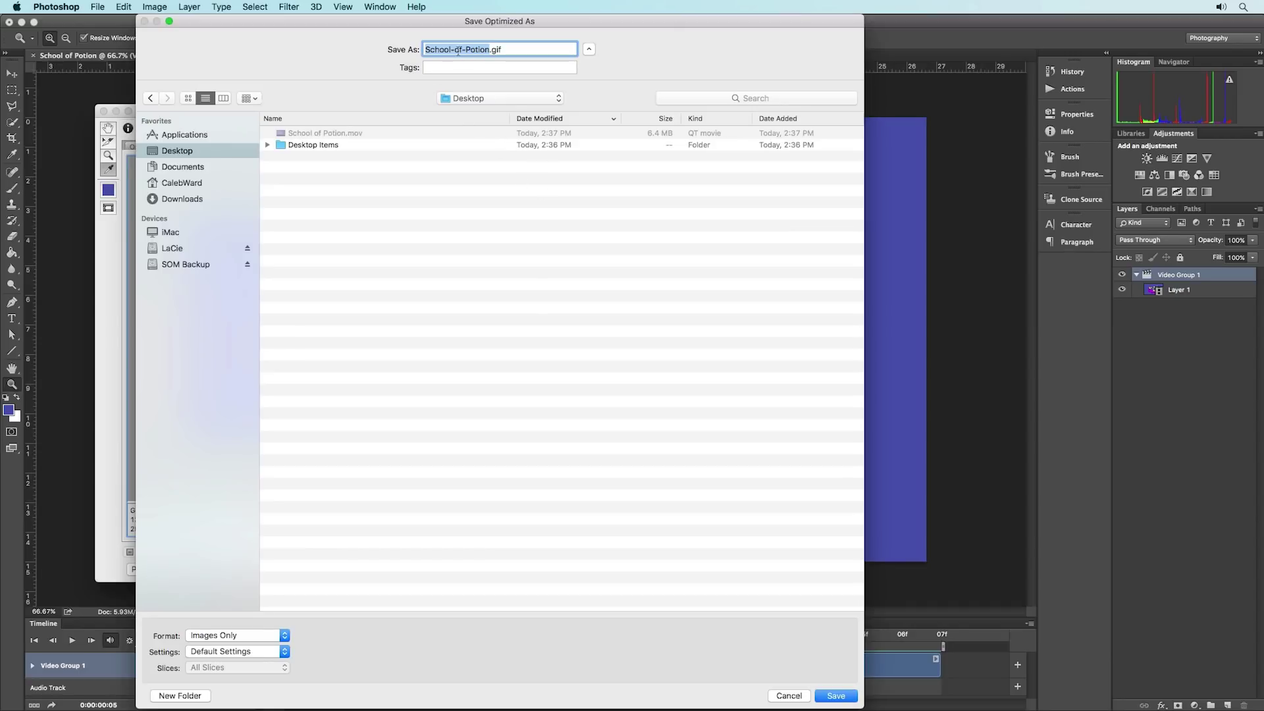
click(836, 695)
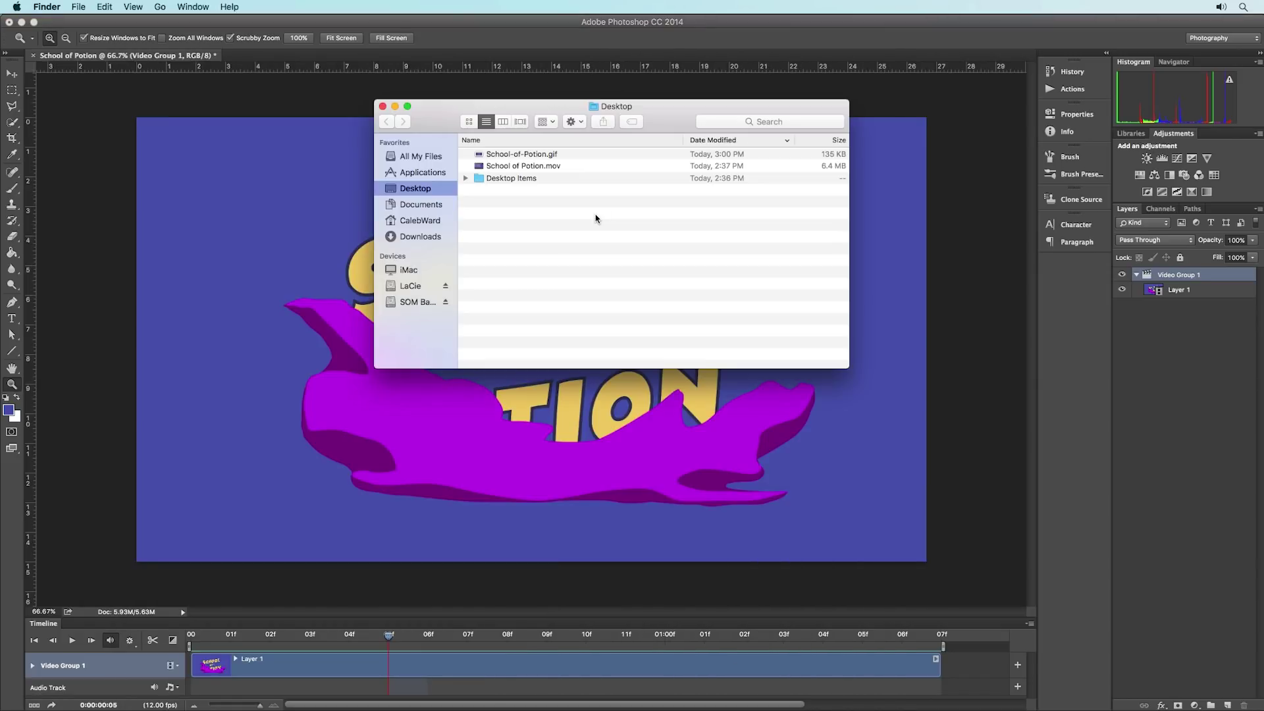
Step: Preview School-of-Potion.gif in Finder and check its dimensions in the file info
click(583, 156)
key(space)
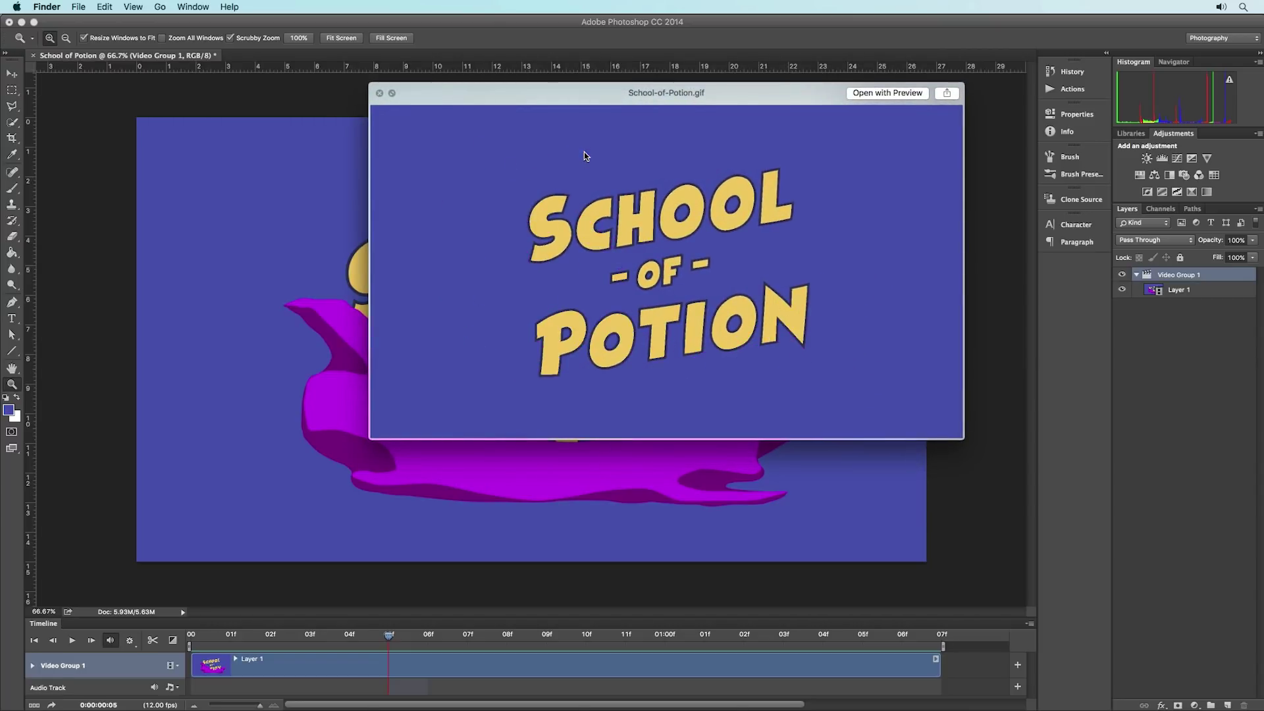
key(space)
right_click(590, 153)
click(619, 209)
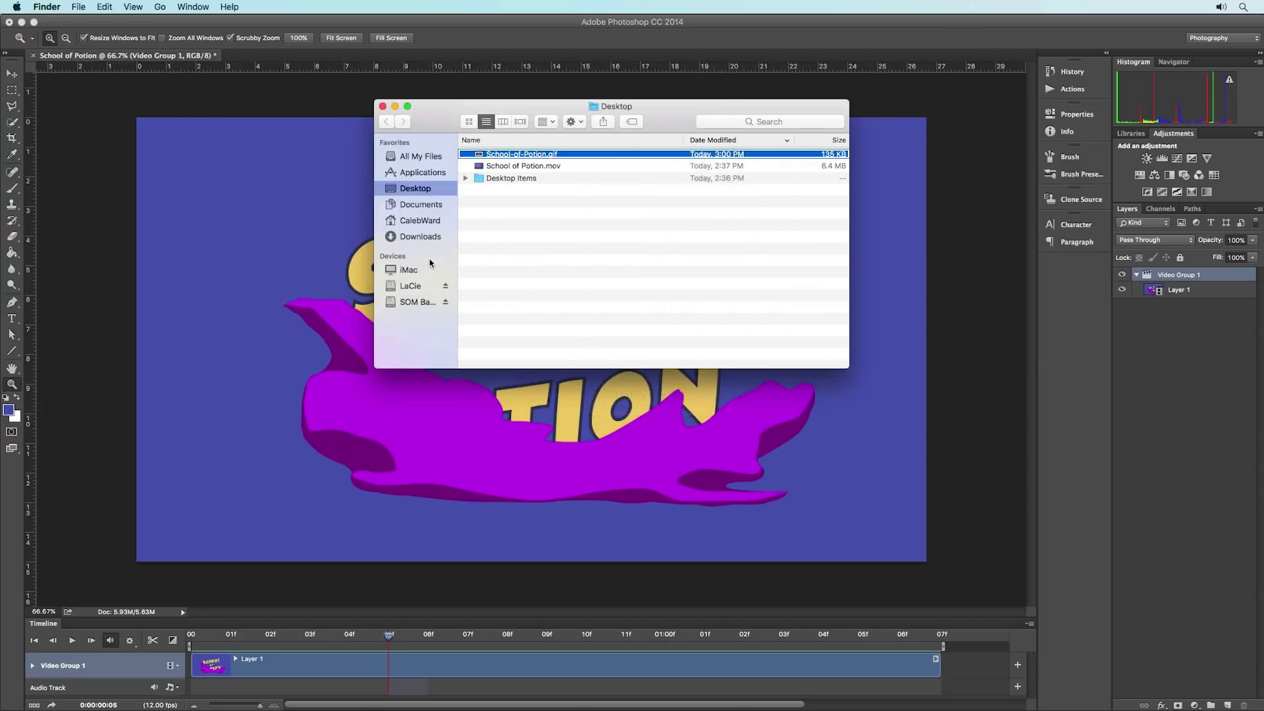
drag(168, 27, 577, 53)
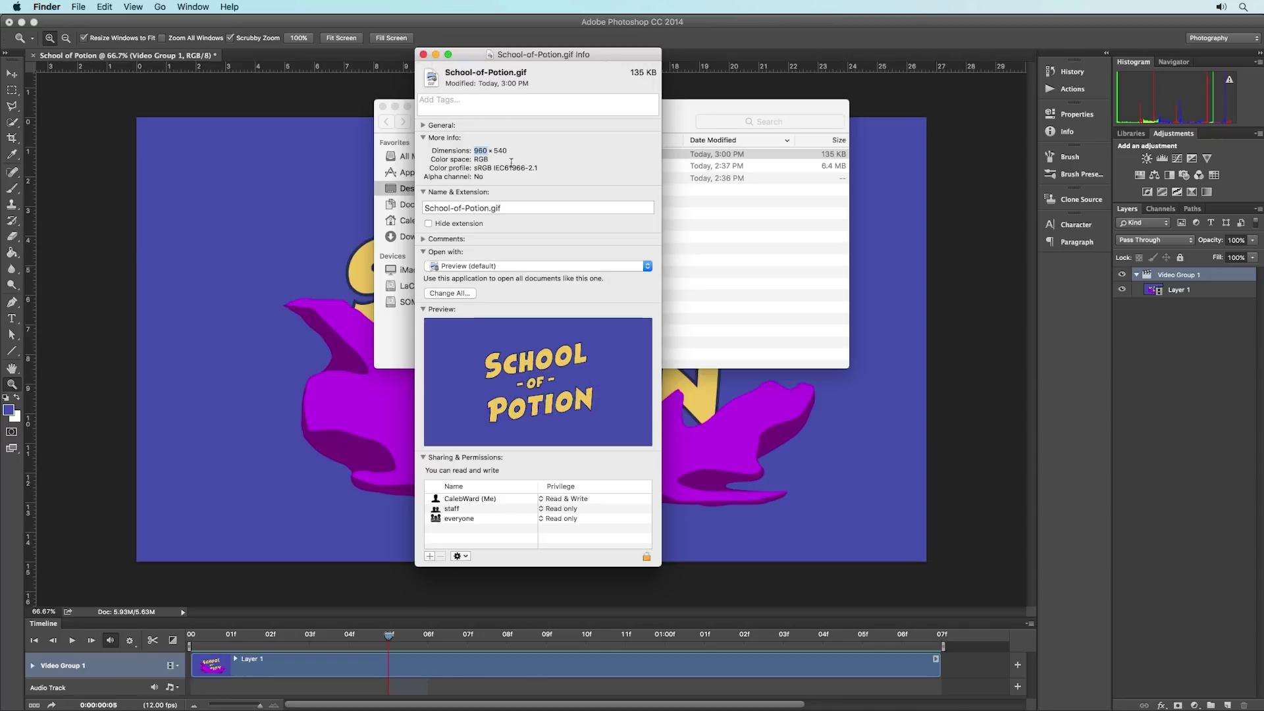
key(super+w)
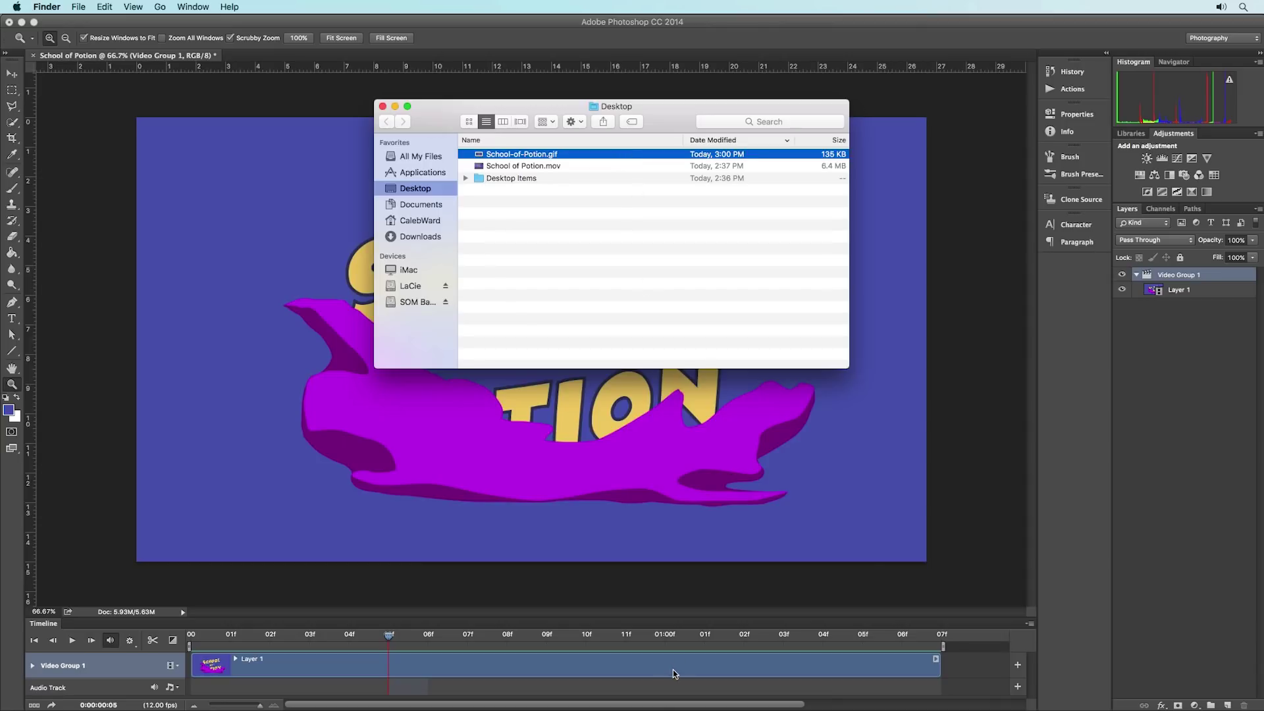
Step: Switch to After Effects, open the School of Lotion composition and play its animation
key(super+Tab)
key(super+Tab)
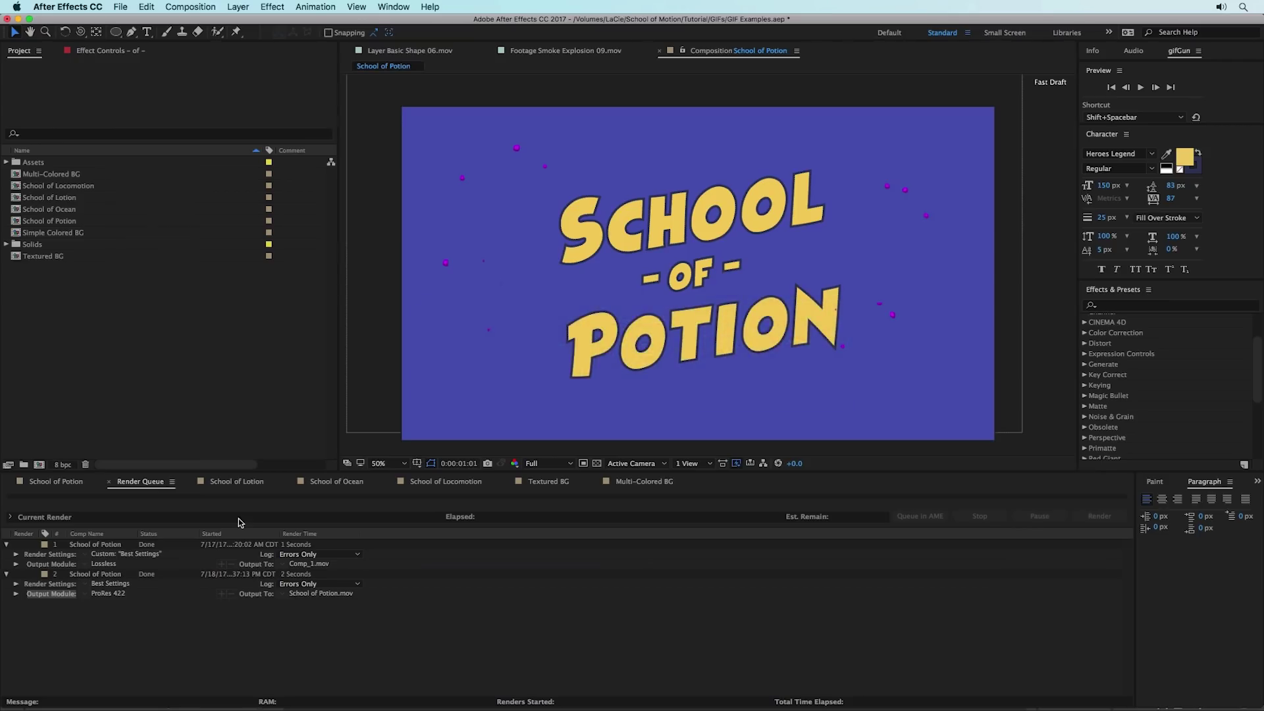
click(233, 483)
key(space)
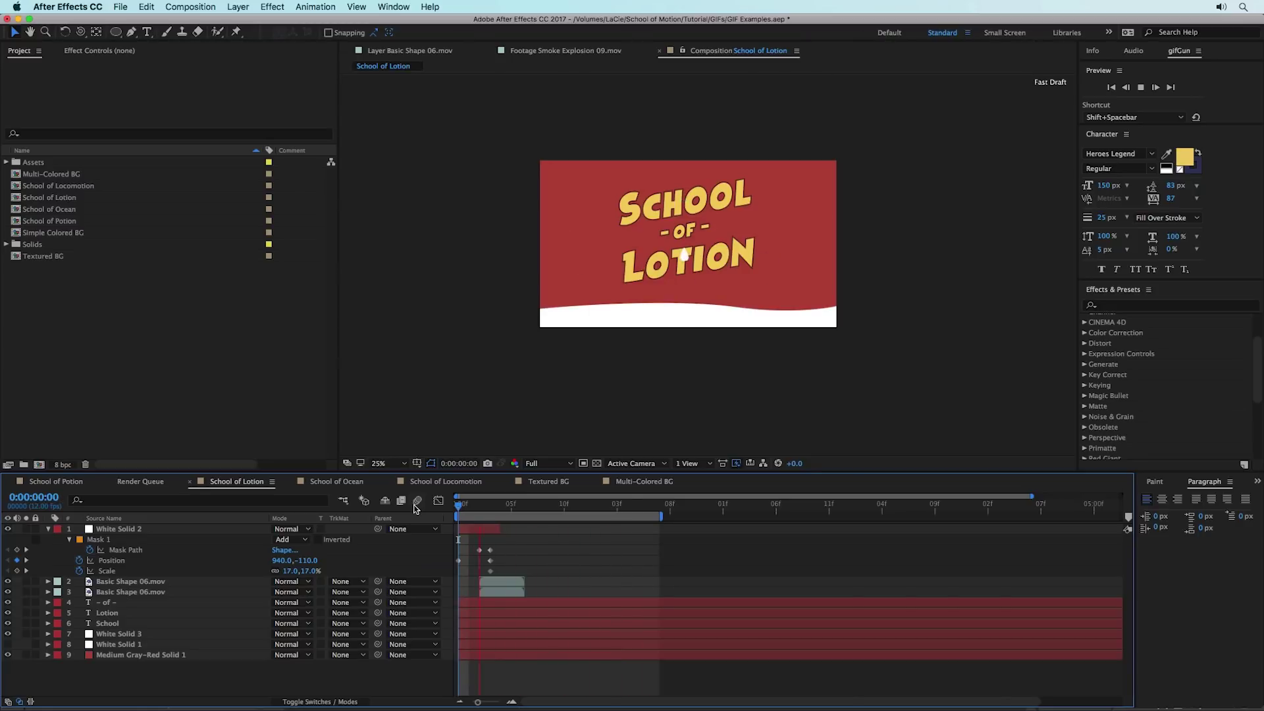
key(space)
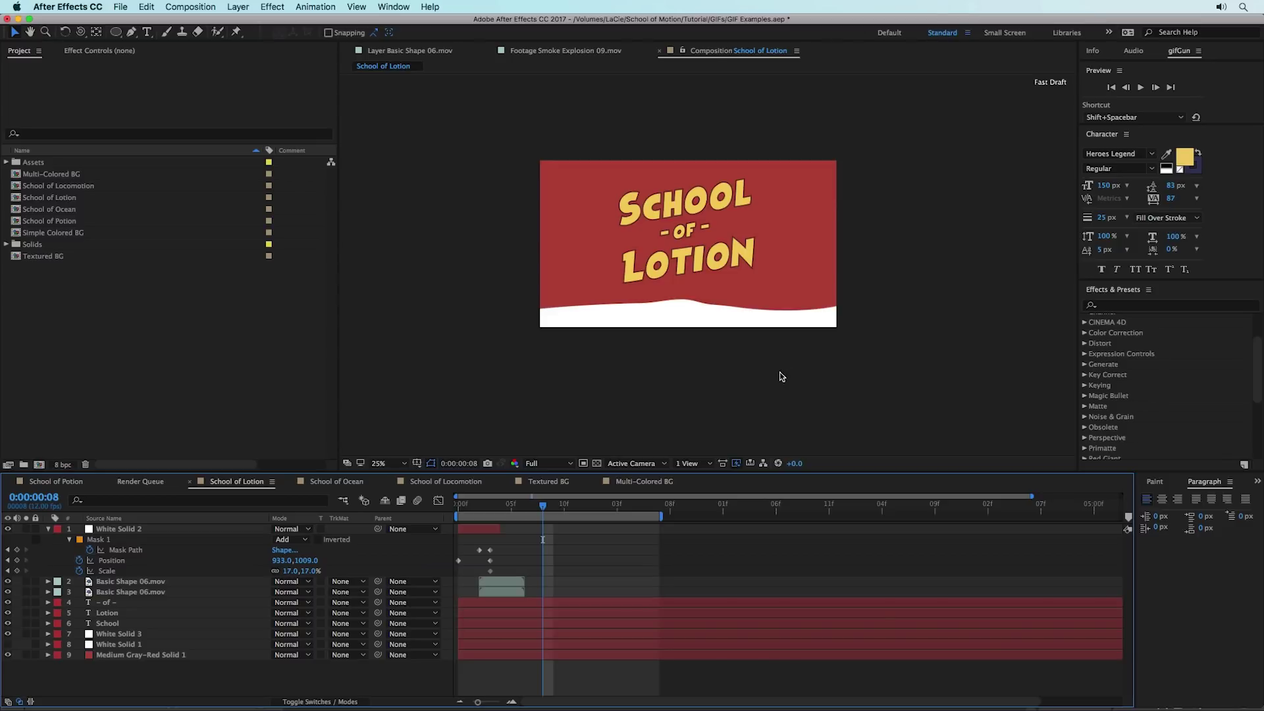
Step: Enlarge the gifGun panel, open its settings and set the frame rate to 12 fps
scroll(779, 374, up, 1)
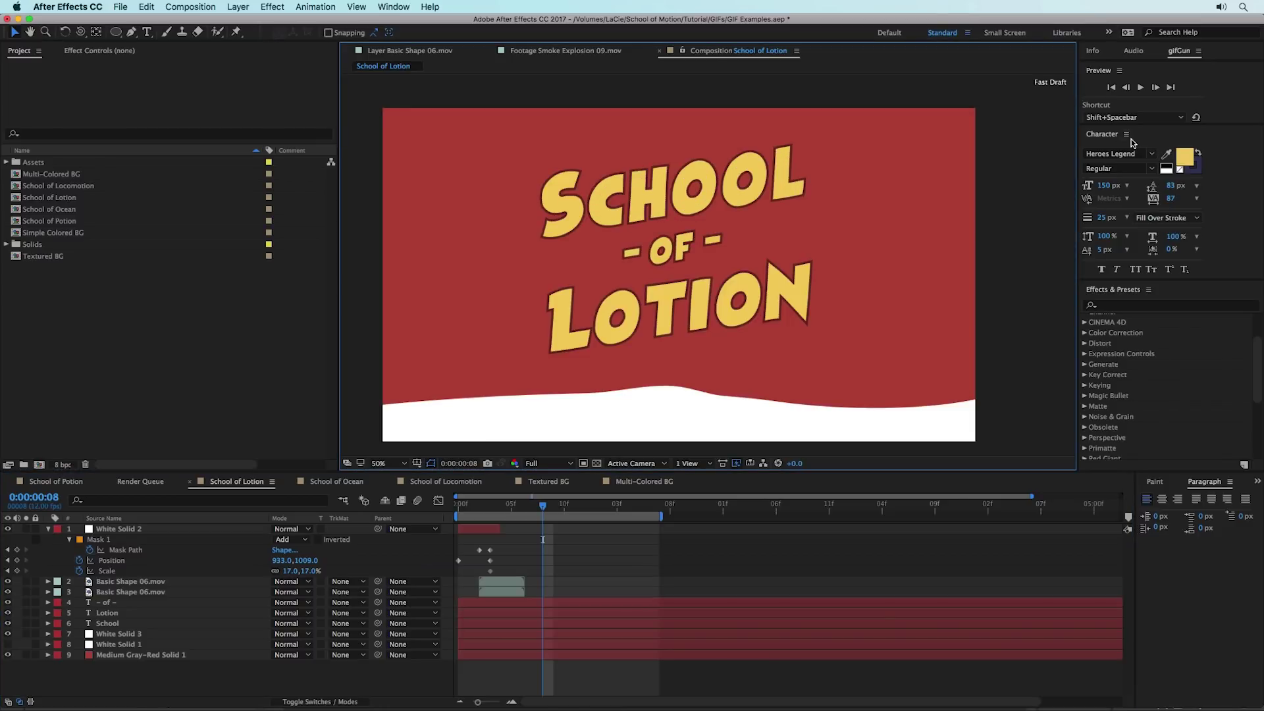
drag(1172, 61, 1176, 107)
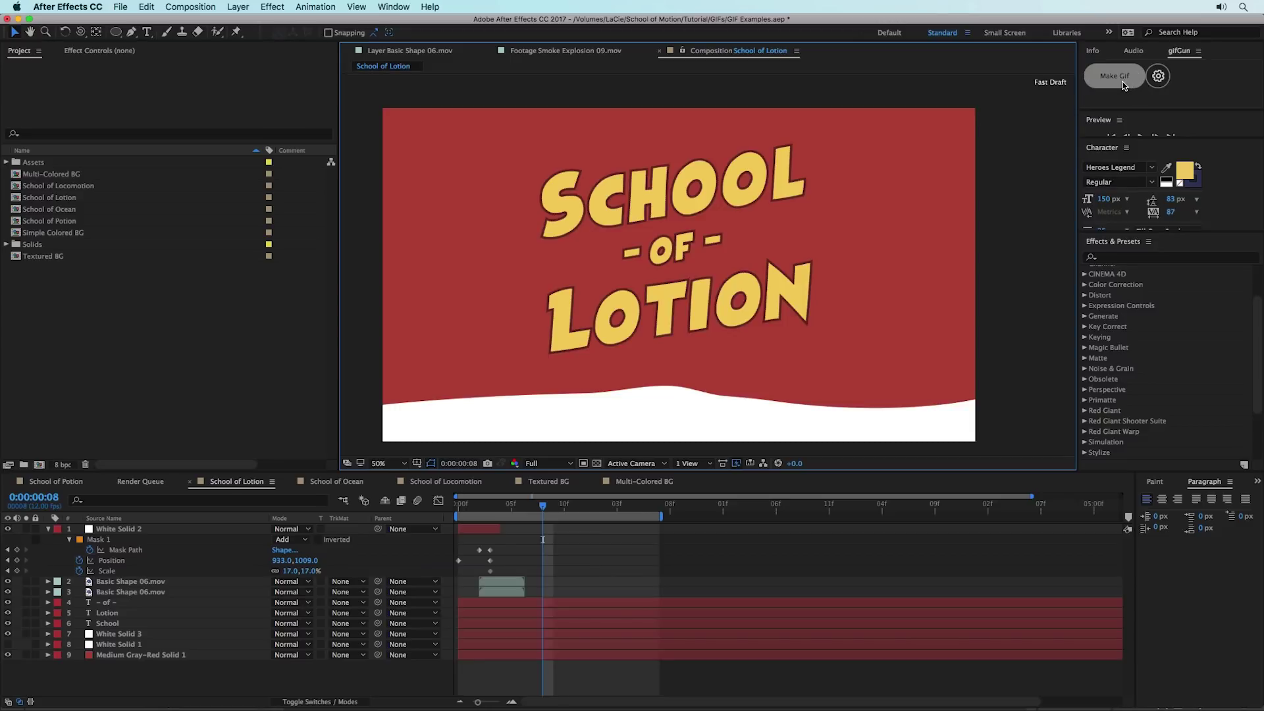
click(1167, 83)
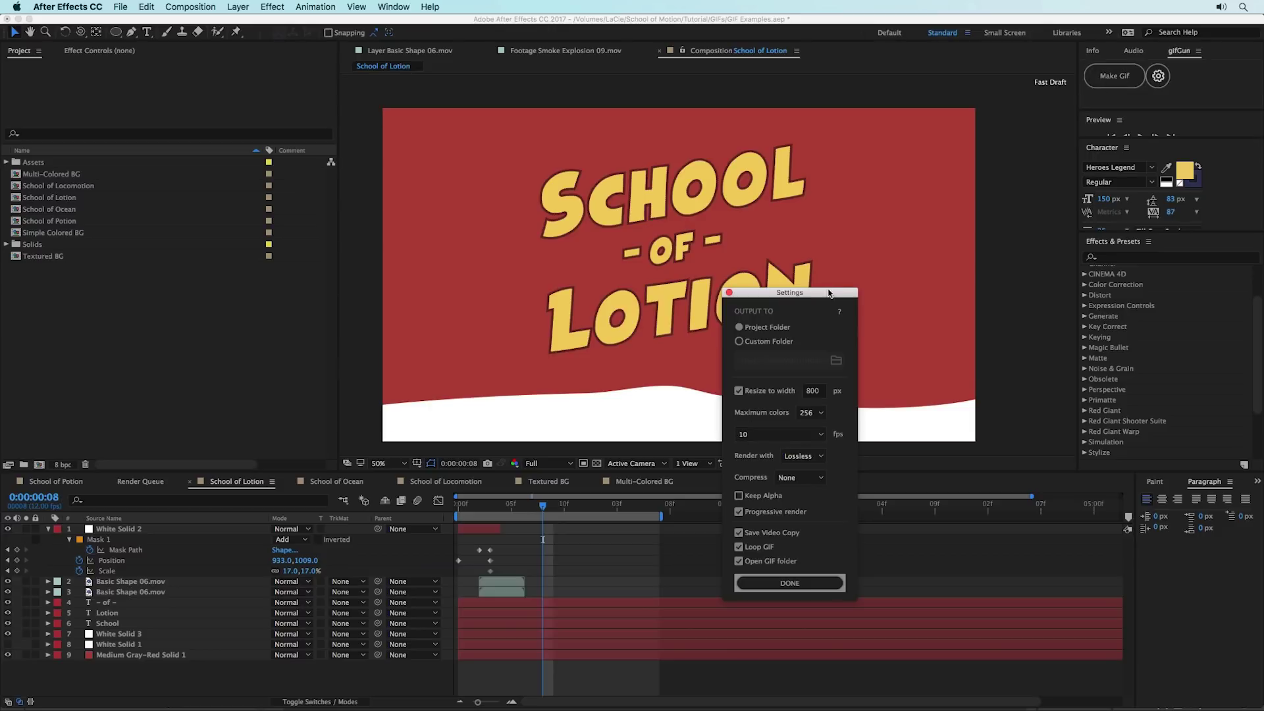
drag(823, 295, 953, 164)
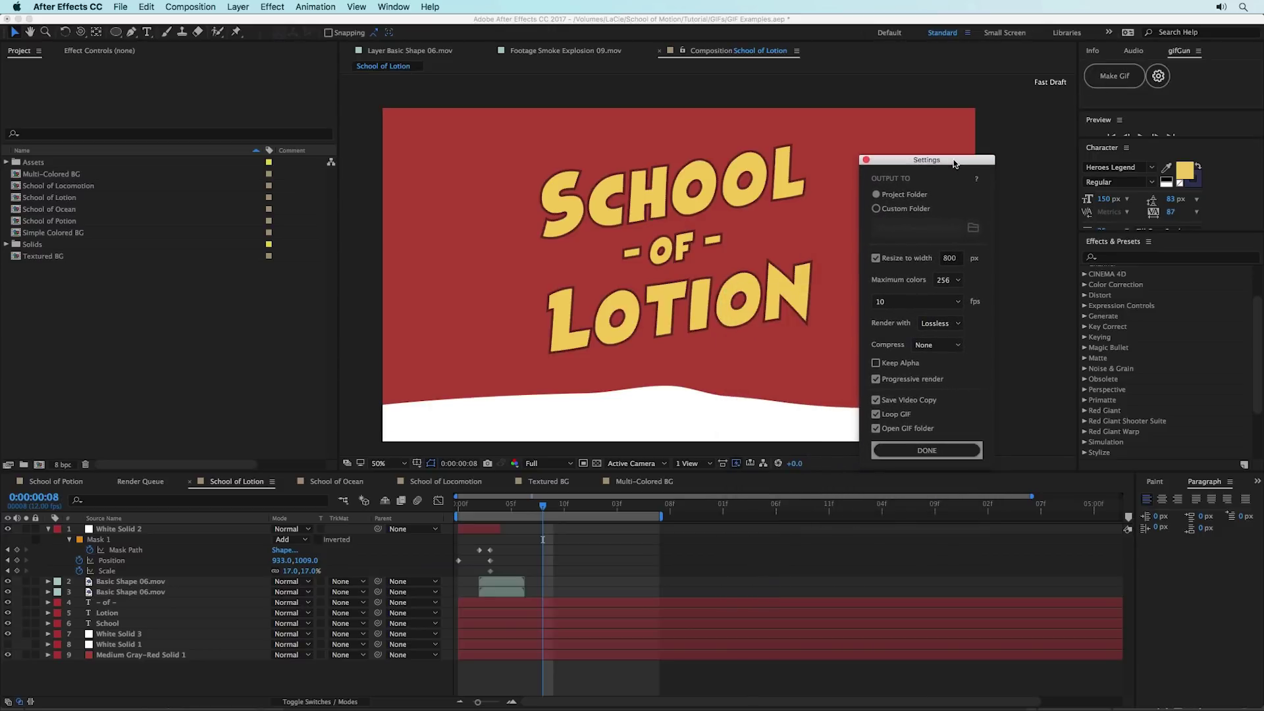
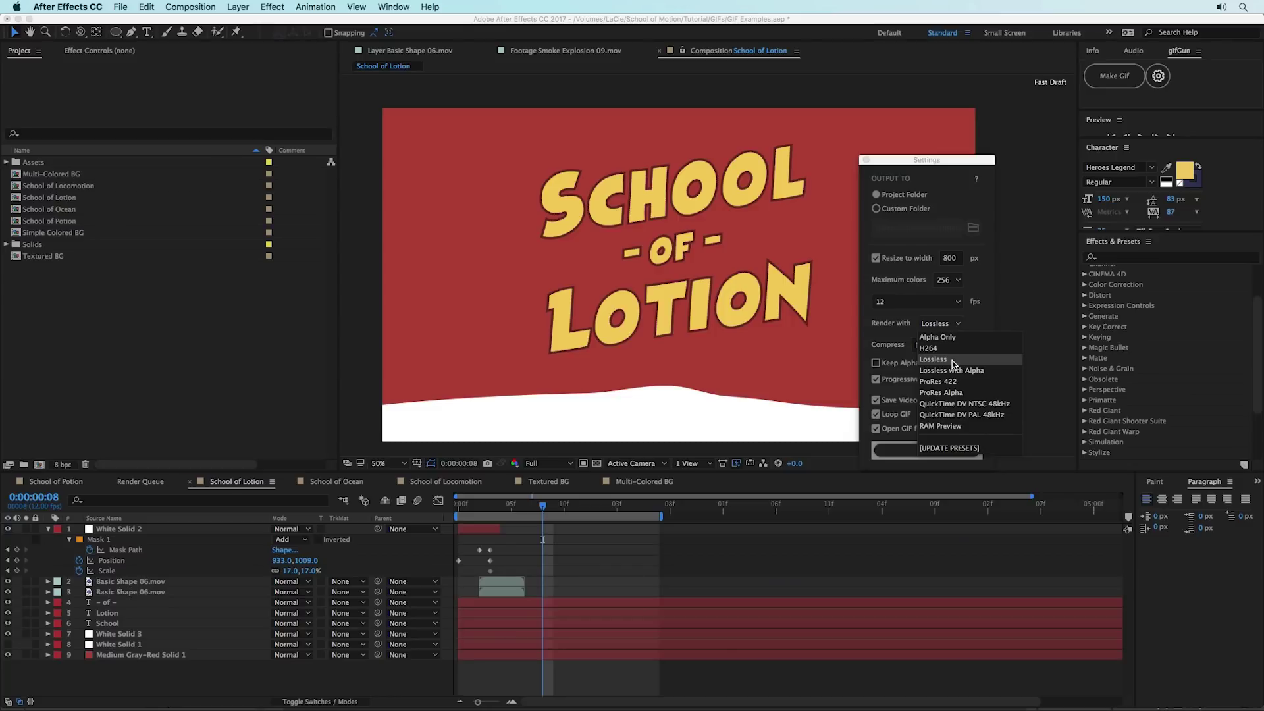
Step: Keep Lossless as gifGun's render preset and set the GIF compression to Medium
click(975, 319)
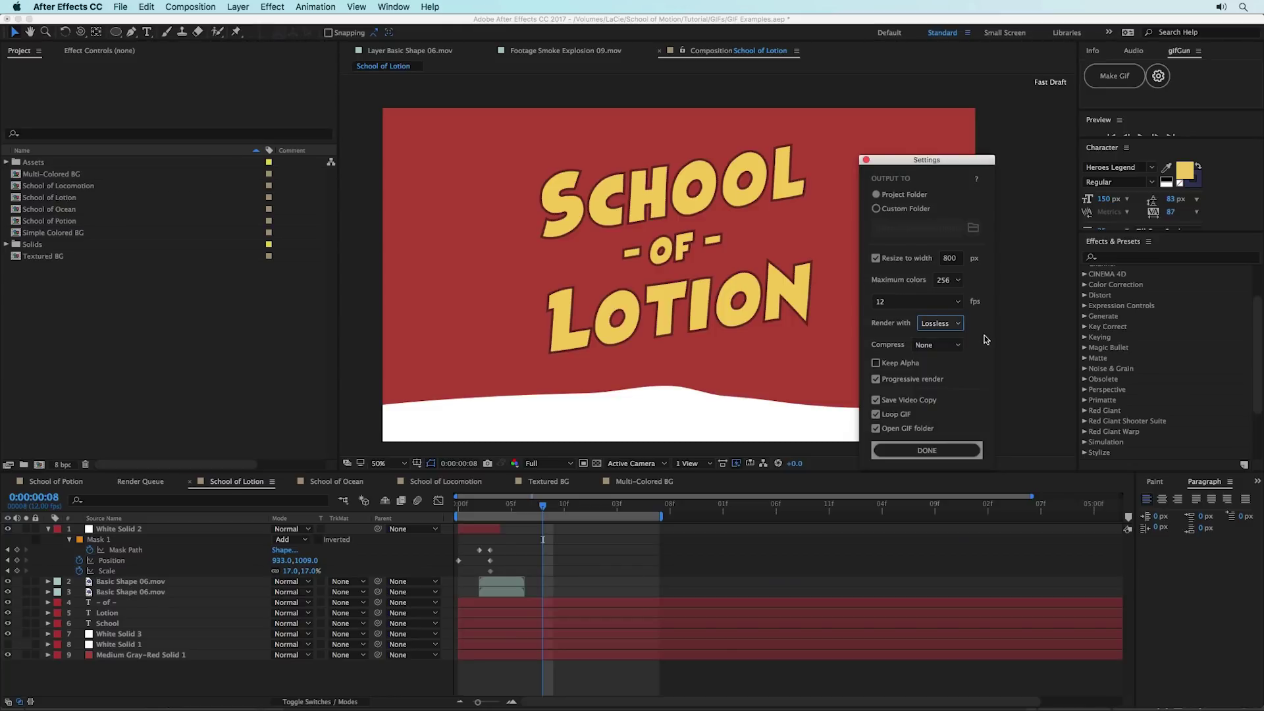
click(958, 343)
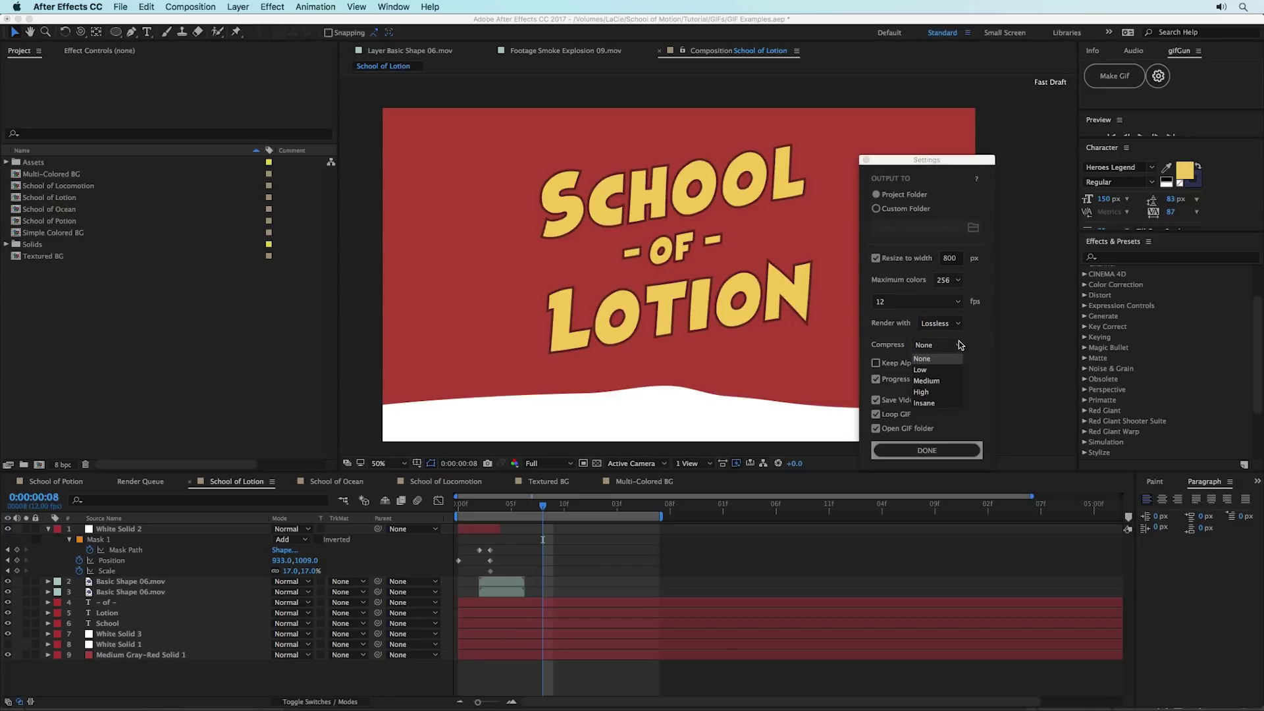
click(943, 381)
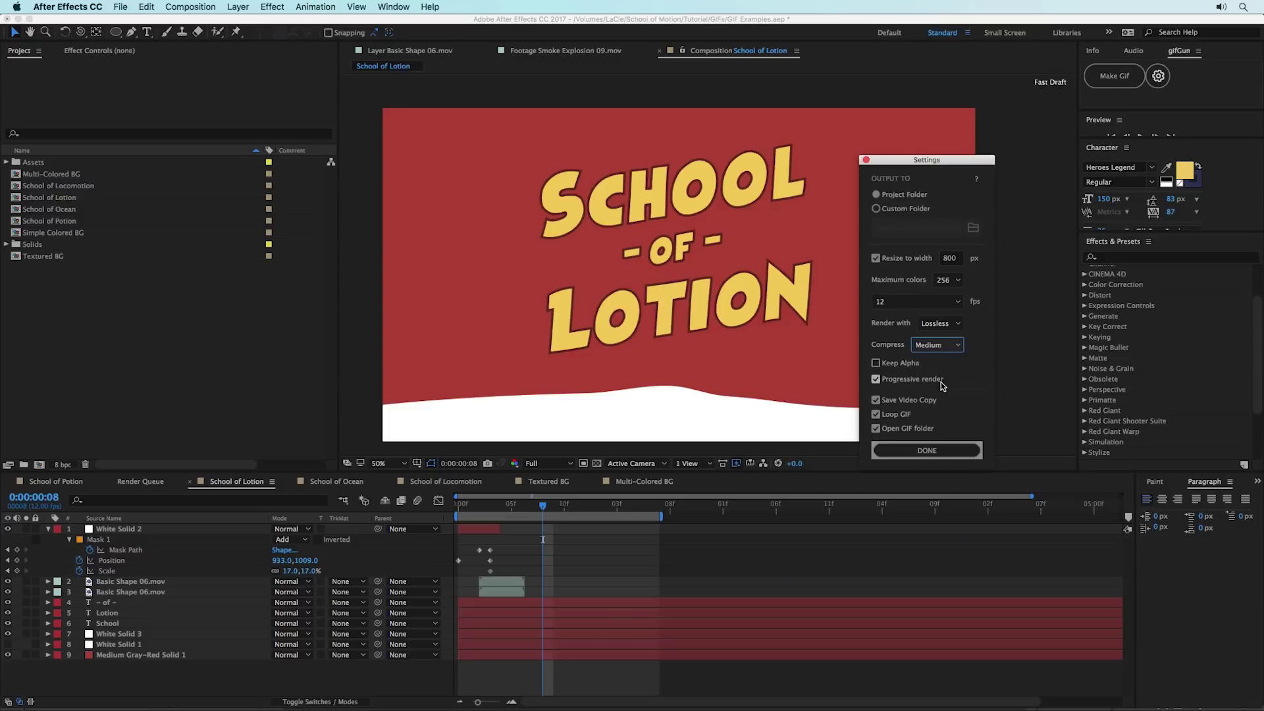
click(958, 345)
click(966, 344)
mouse_move(889, 386)
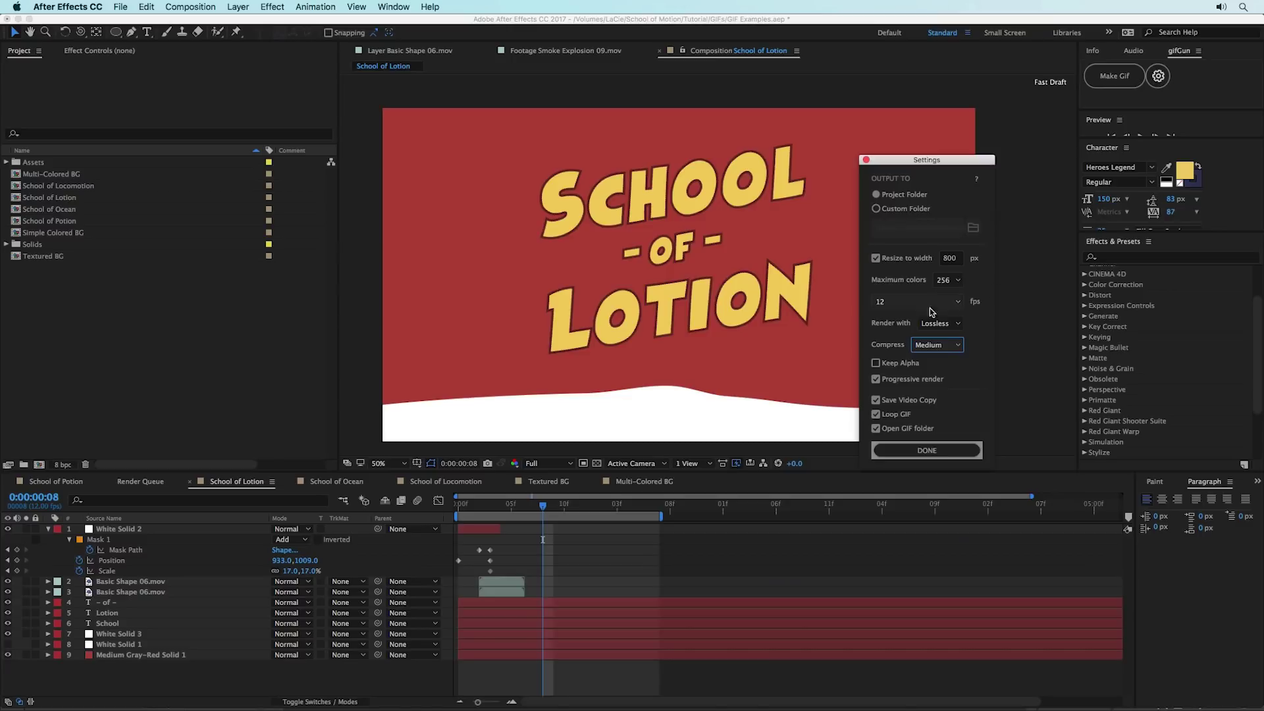
Step: Set gifGun's output location to a custom folder and choose the Desktop
click(905, 210)
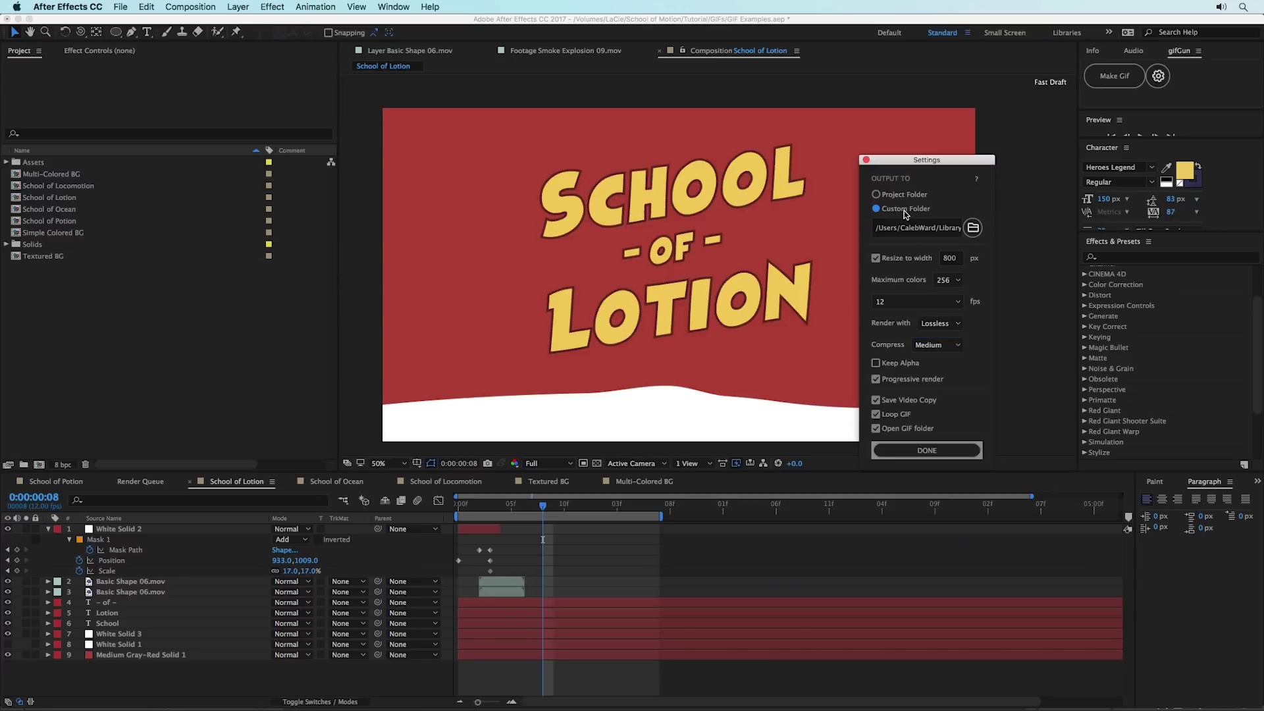
click(972, 227)
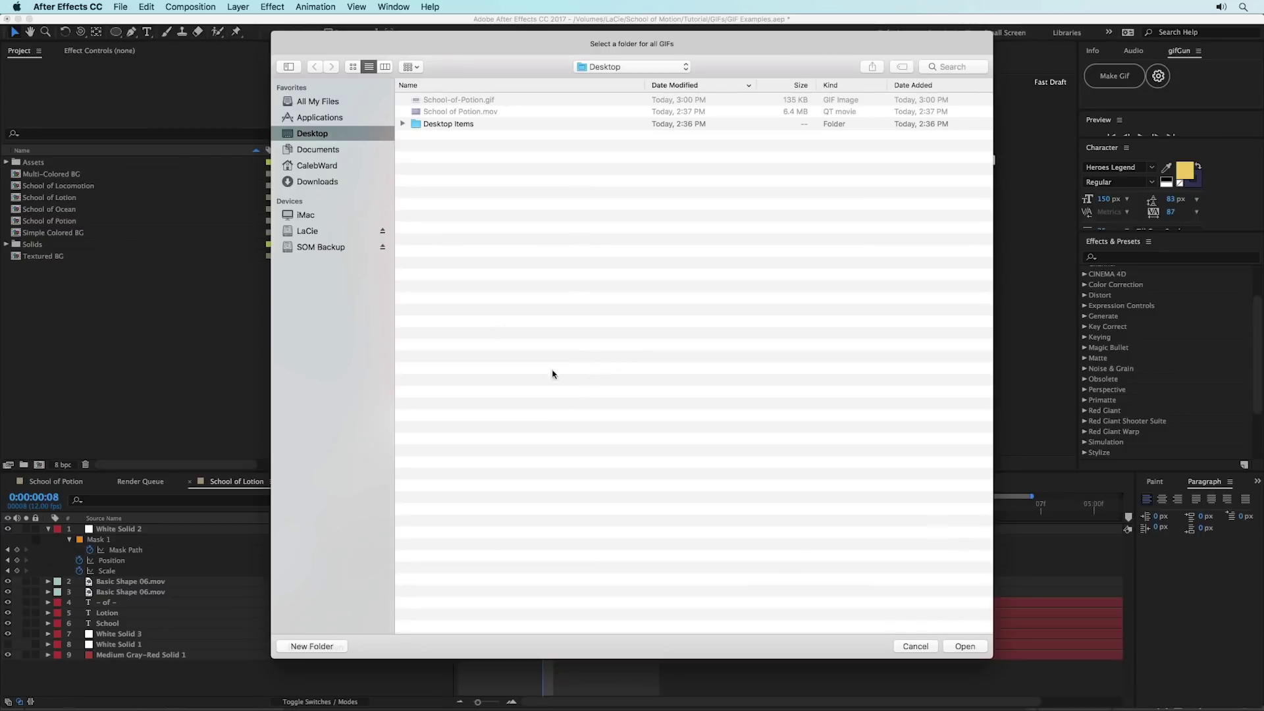
click(966, 649)
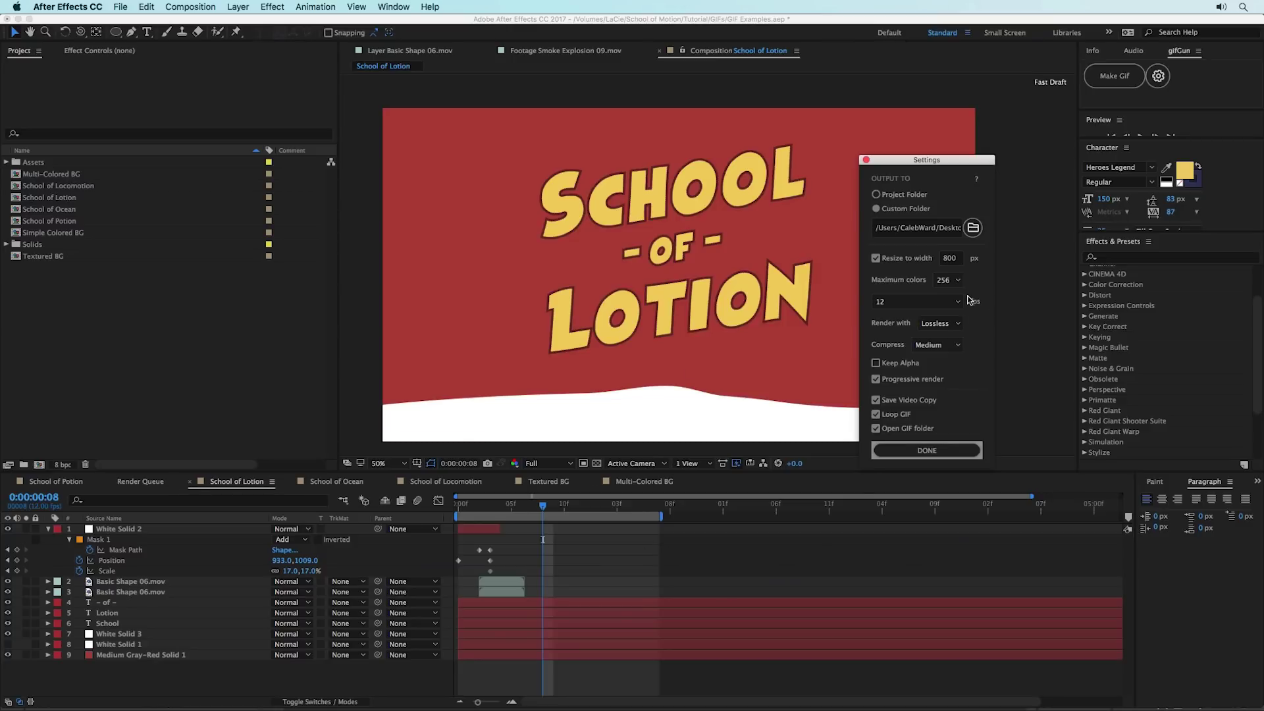
Step: Set the GIF's resize width to 940 px, accept the settings and generate the School of Lotion GIF
click(954, 260)
text(940)
key(Return)
click(919, 450)
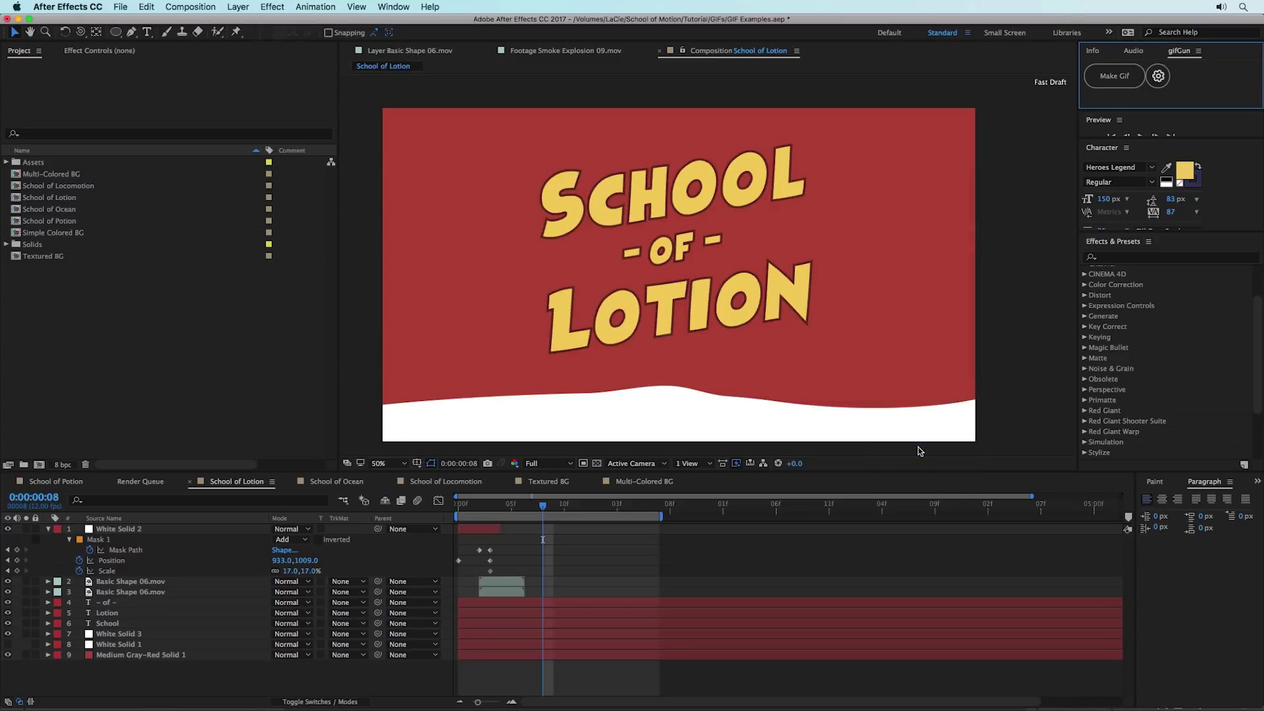
click(1118, 78)
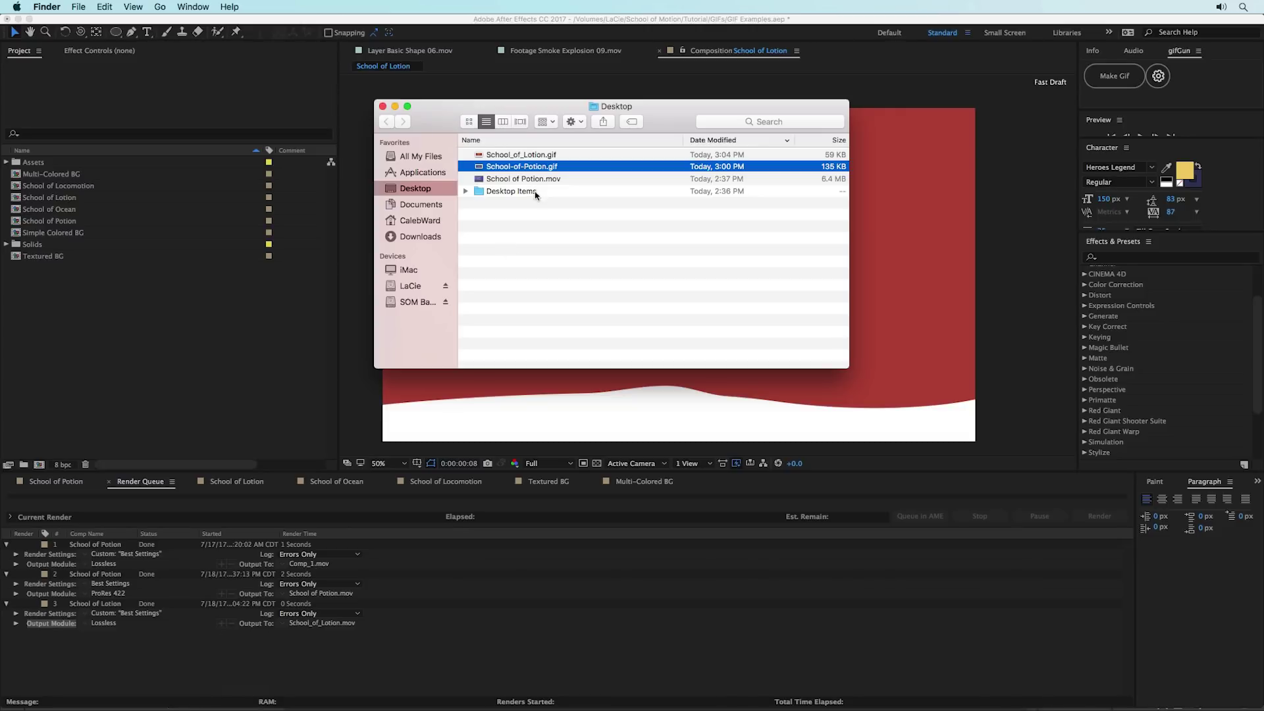
Step: Preview School_of_Lotion.gif from the Desktop folder in Finder
click(559, 156)
key(space)
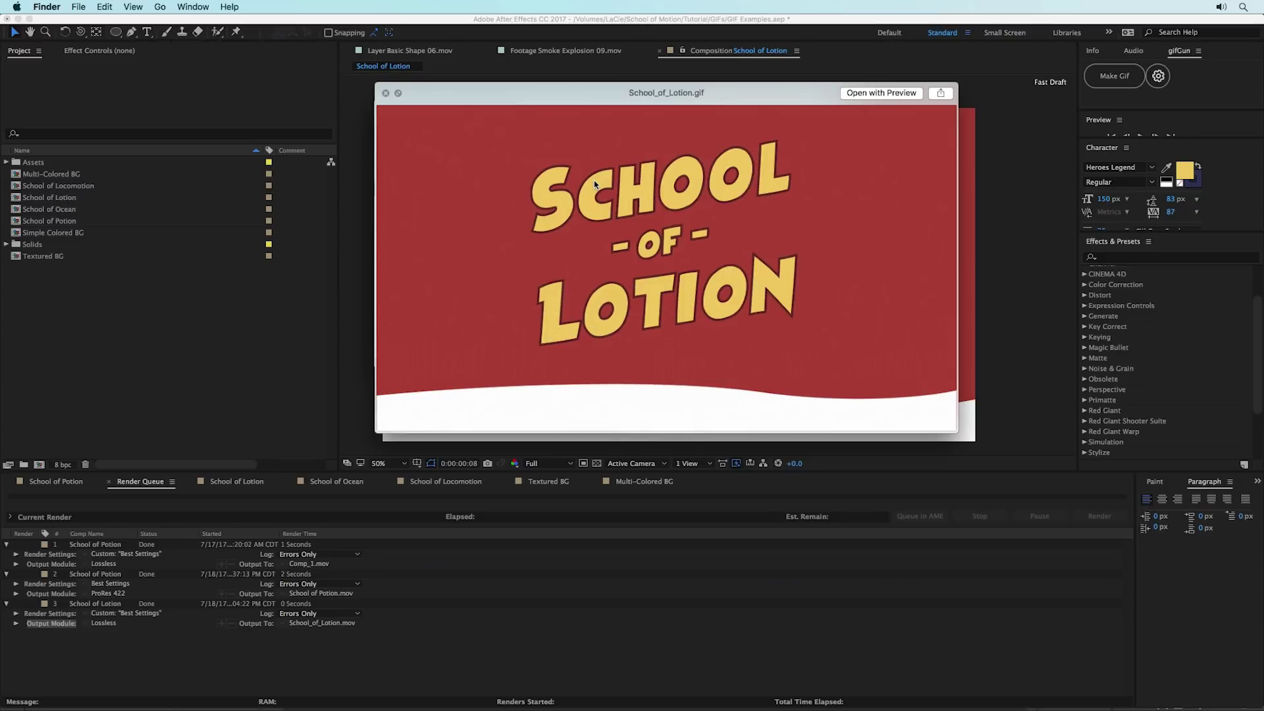
key(space)
right_click(564, 158)
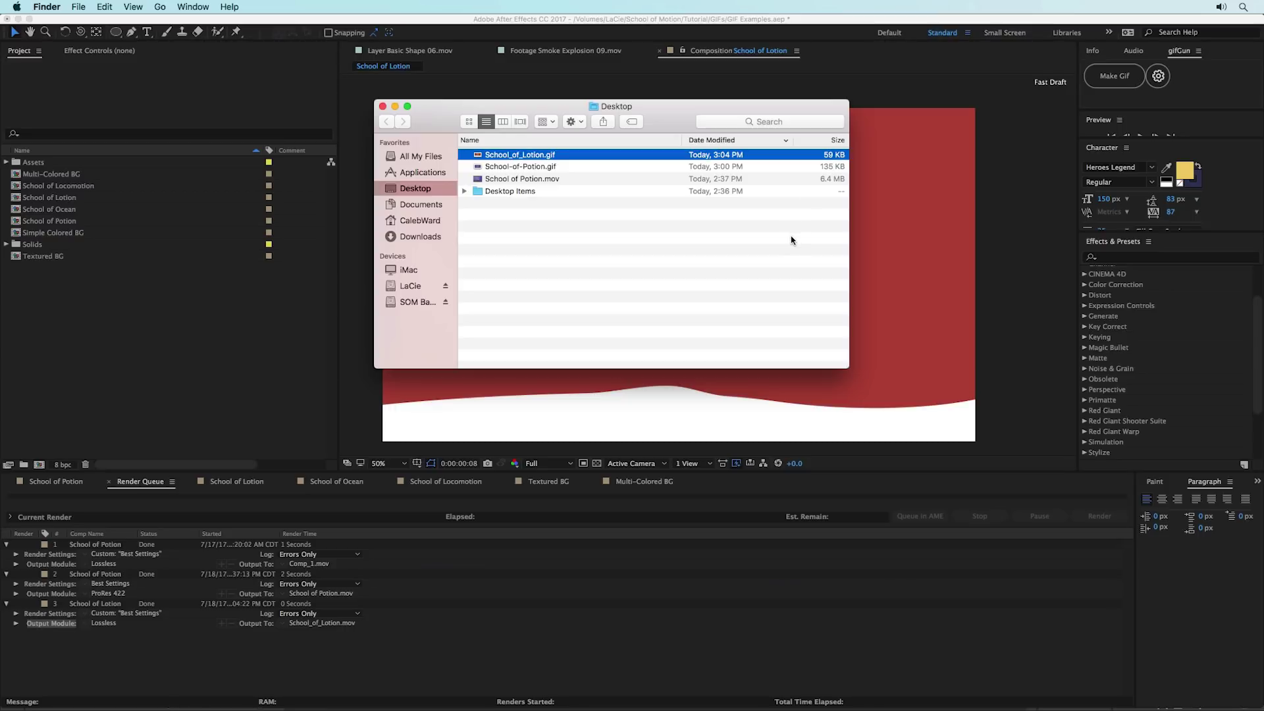
Step: Return to After Effects, open the School of Ocean composition and play its animation
click(1015, 388)
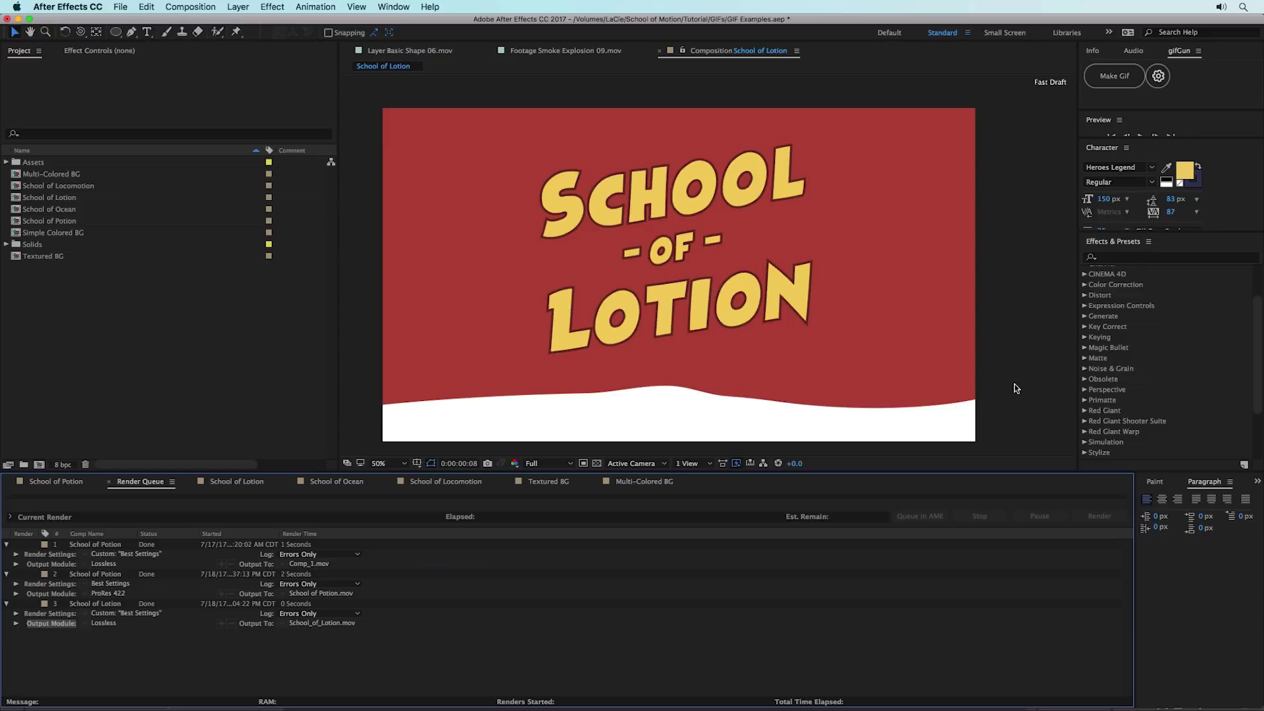
click(236, 481)
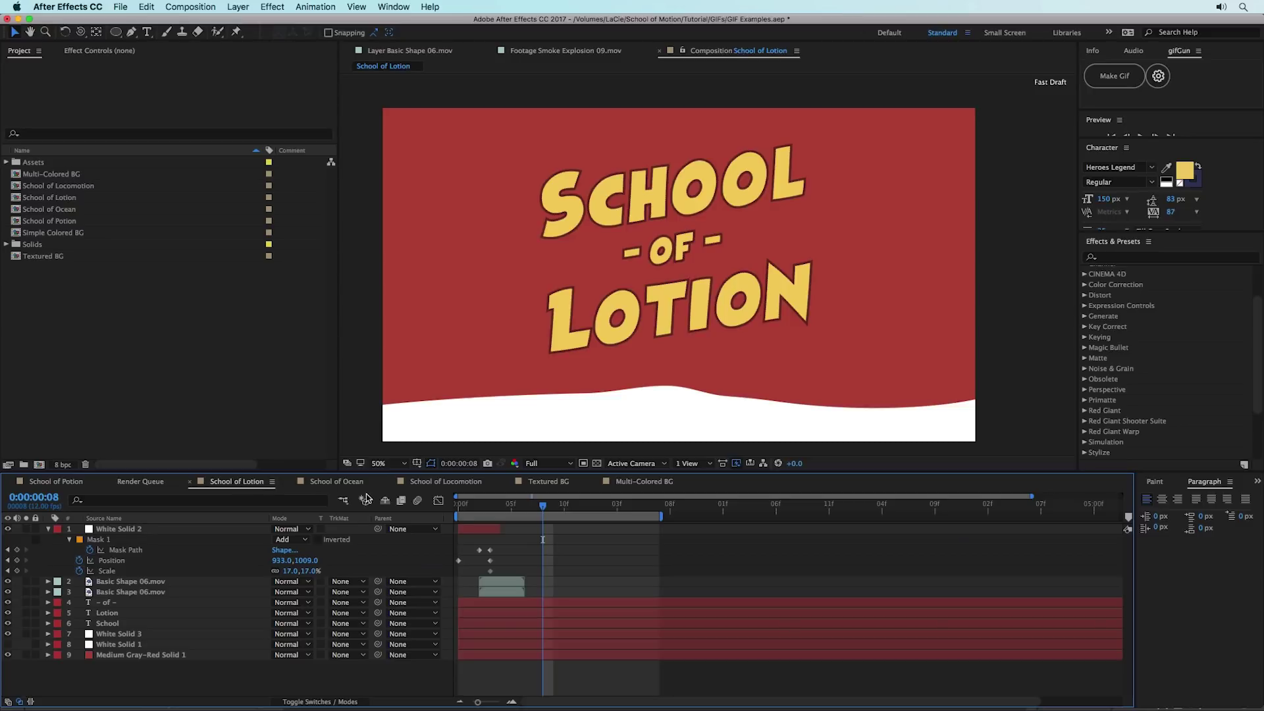
click(331, 487)
key(space)
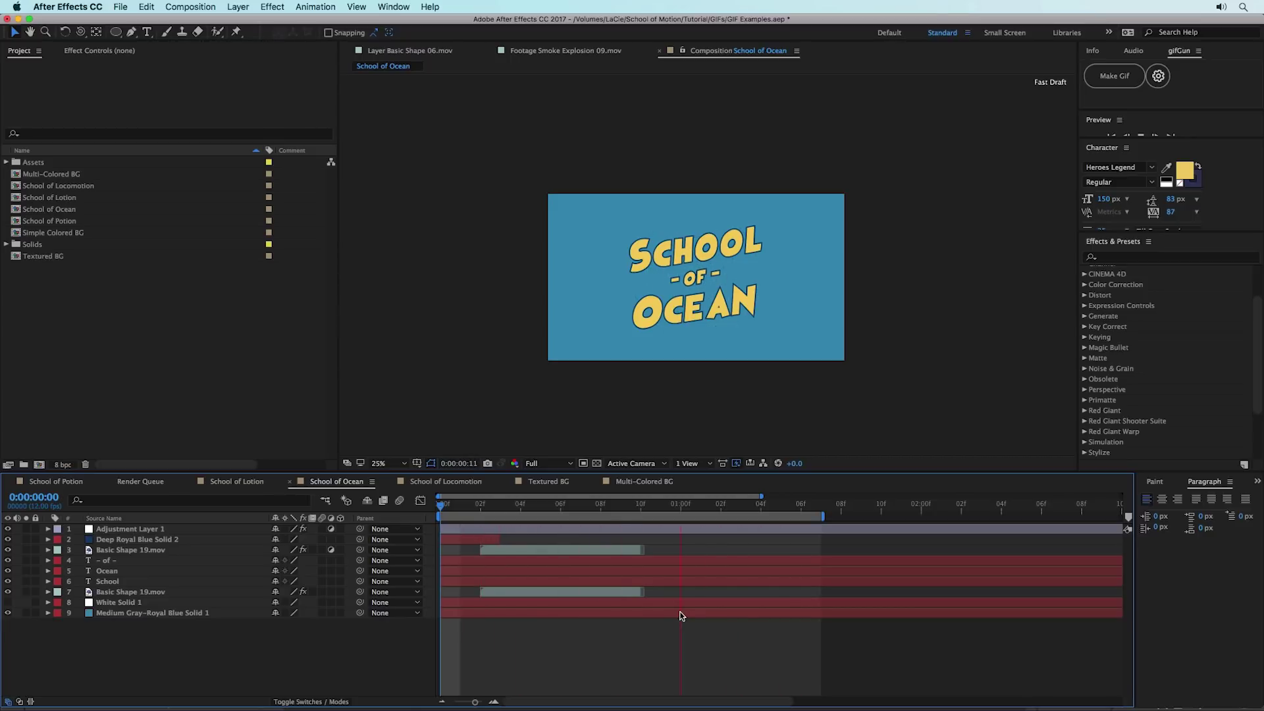
key(space)
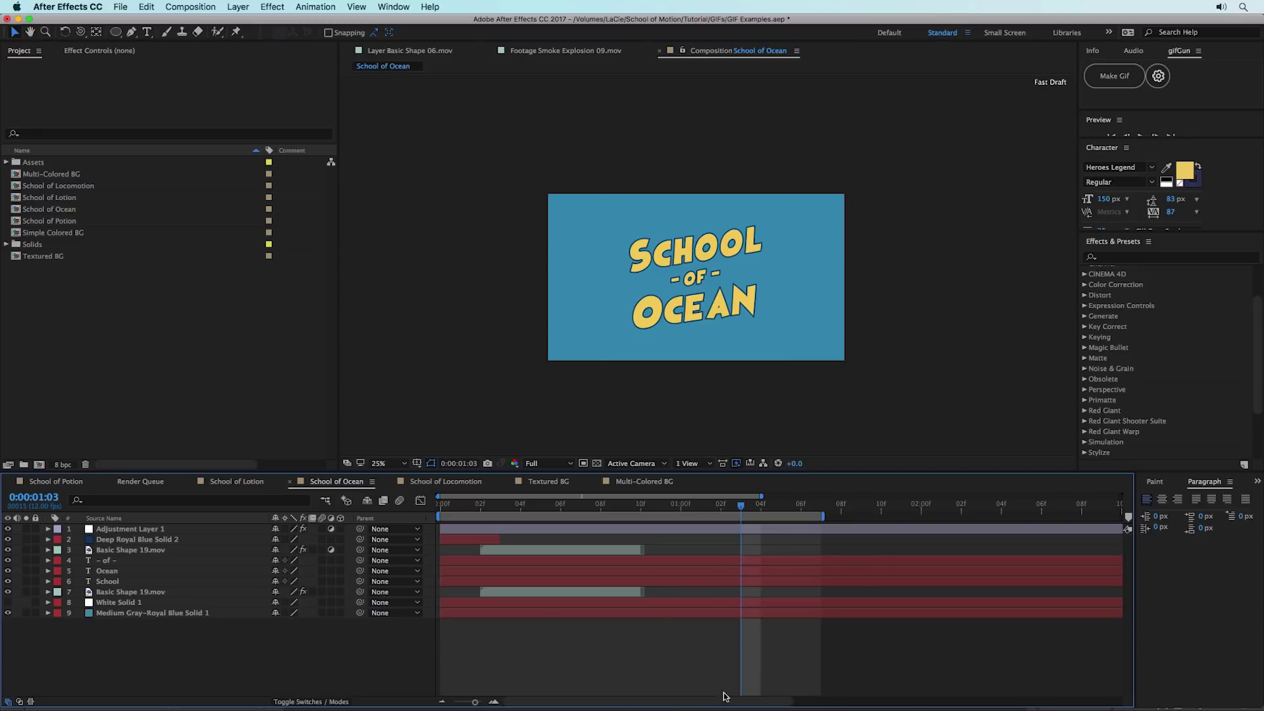
Step: Queue the School of Ocean composition with the ProRes 422 output module, save it as School of Ocean on the Desktop and render it
click(205, 7)
click(215, 106)
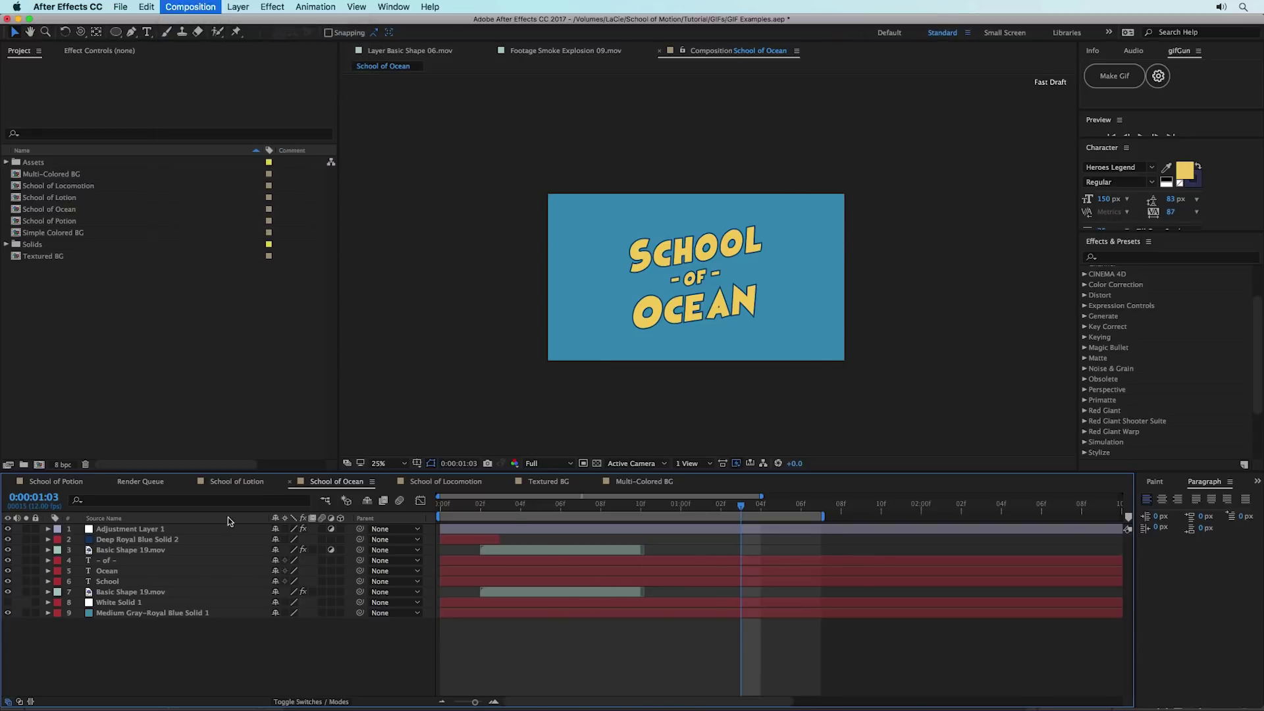
click(99, 652)
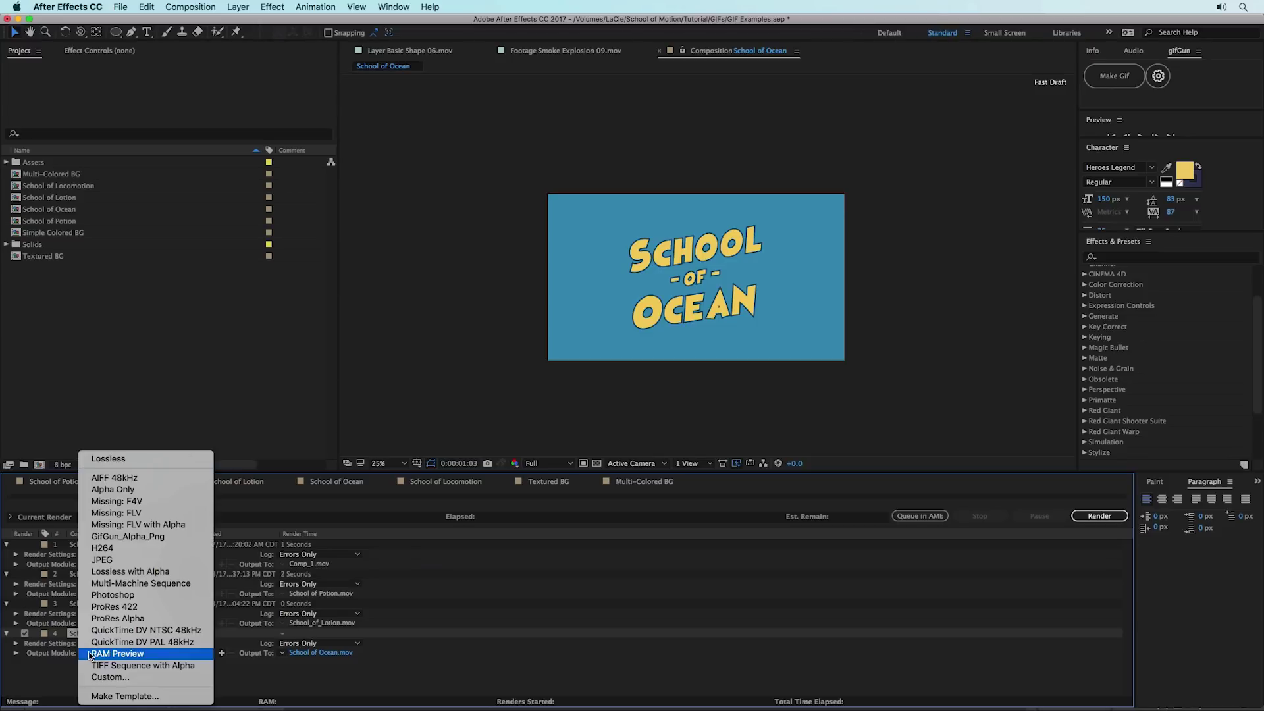
click(132, 610)
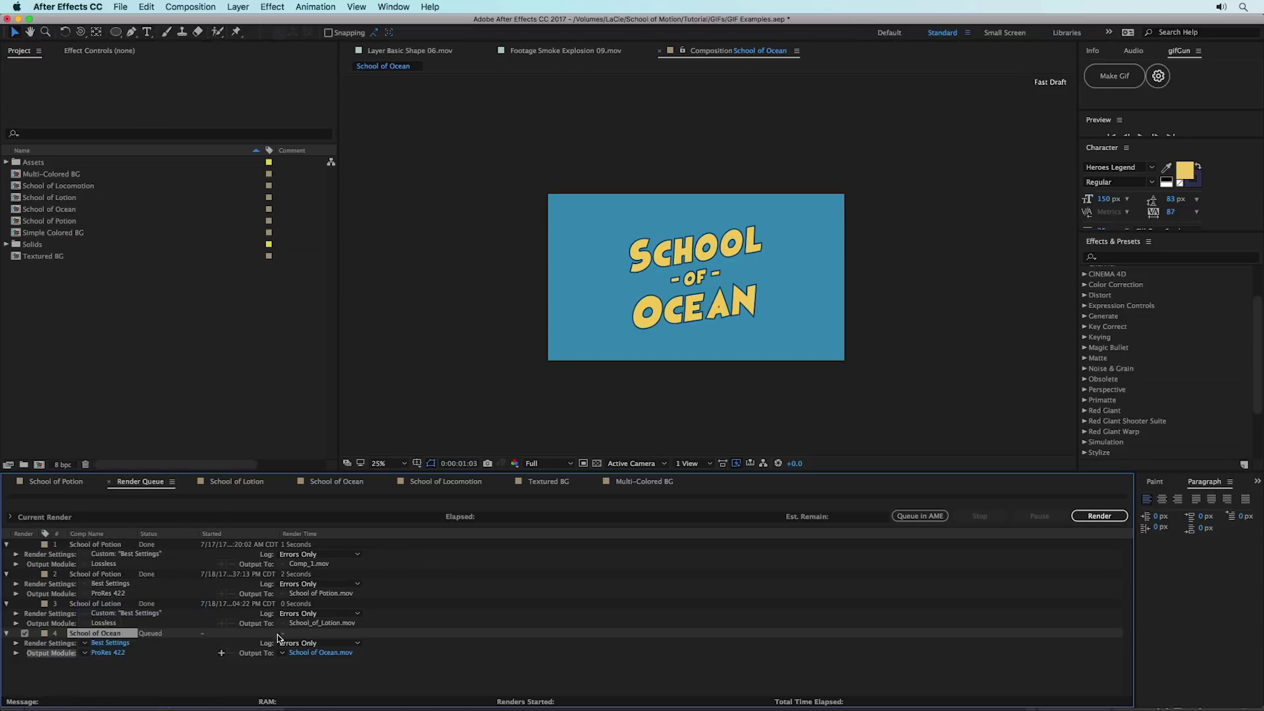
click(307, 653)
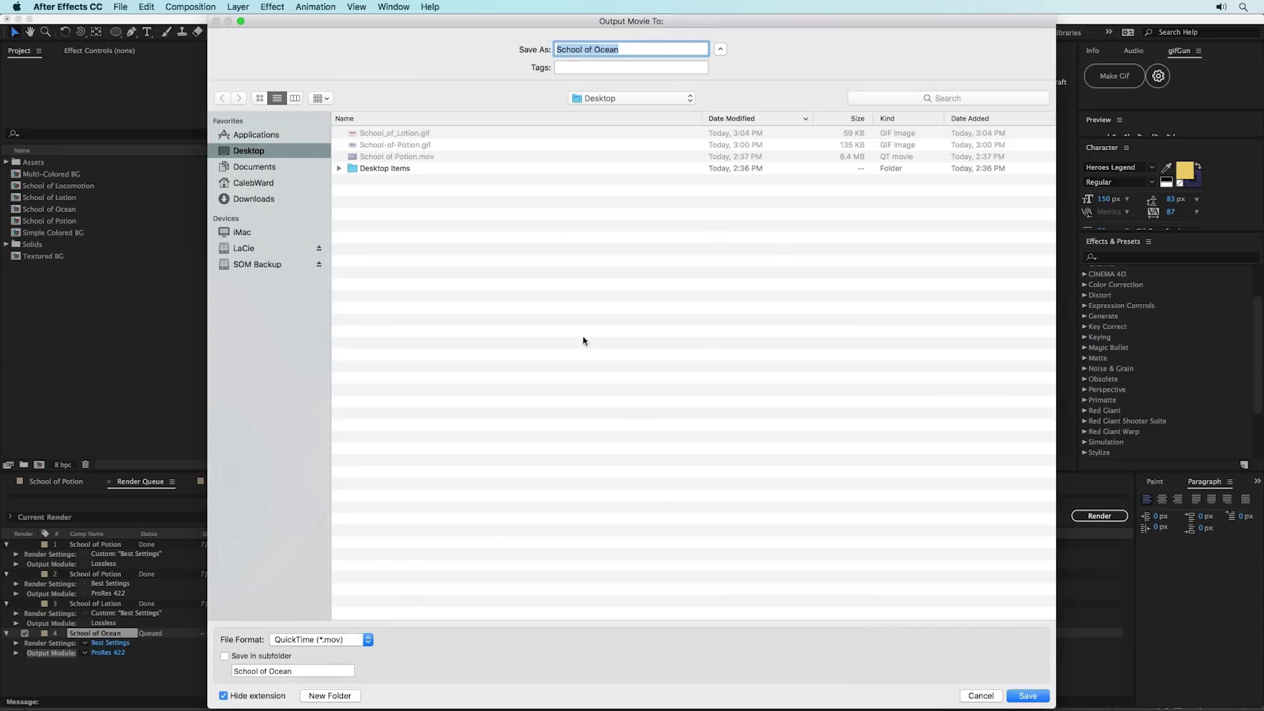
click(1028, 696)
click(1099, 516)
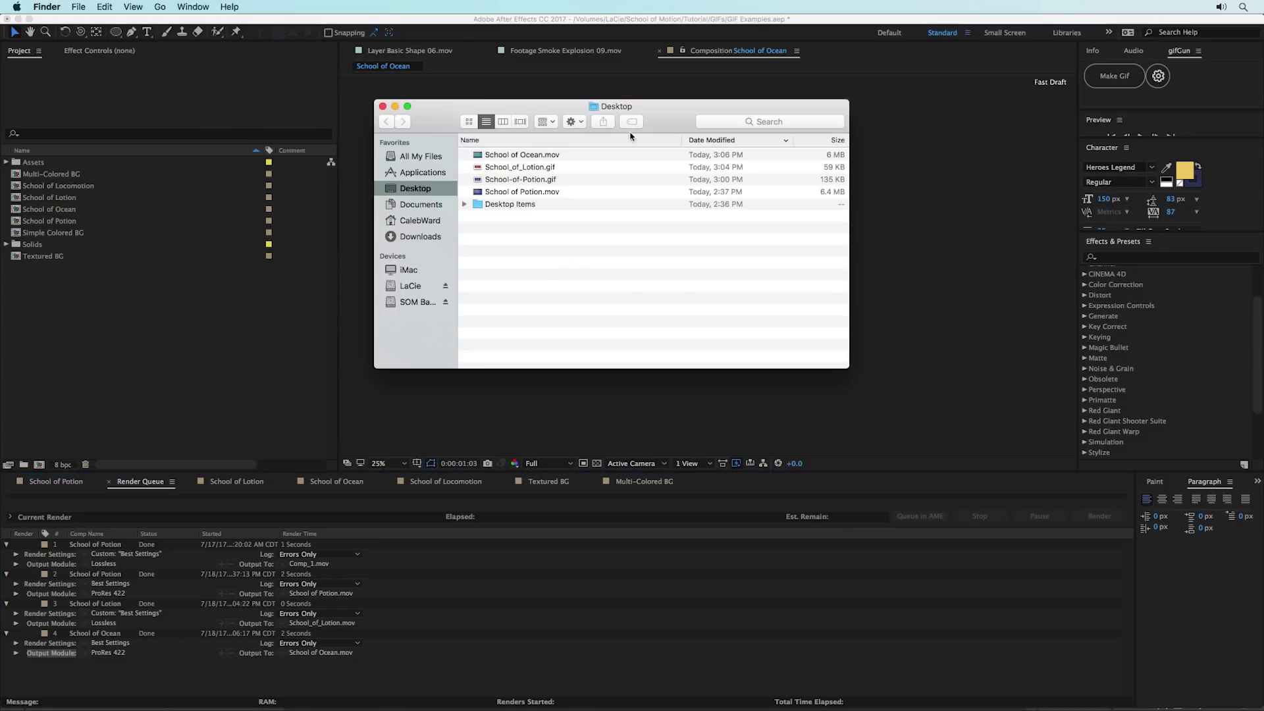
Step: Preview School of Ocean.mov from the Desktop folder in Finder and close the preview
click(524, 154)
key(space)
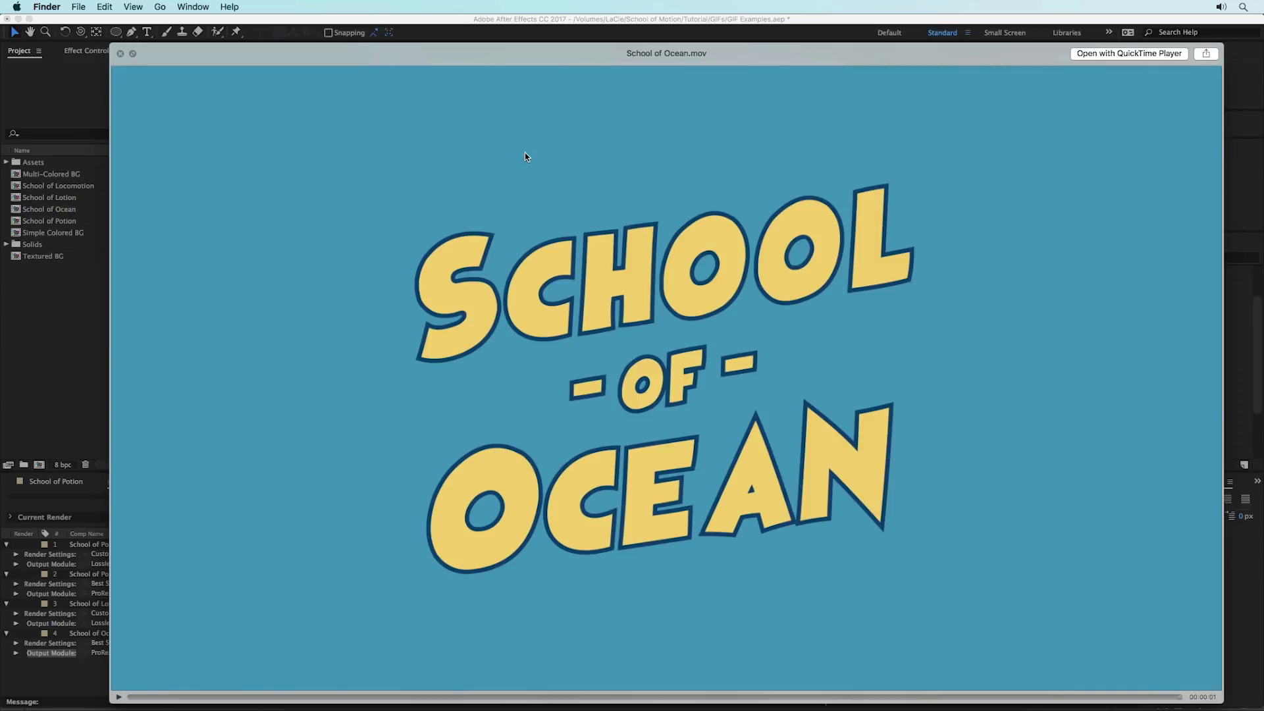
key(space)
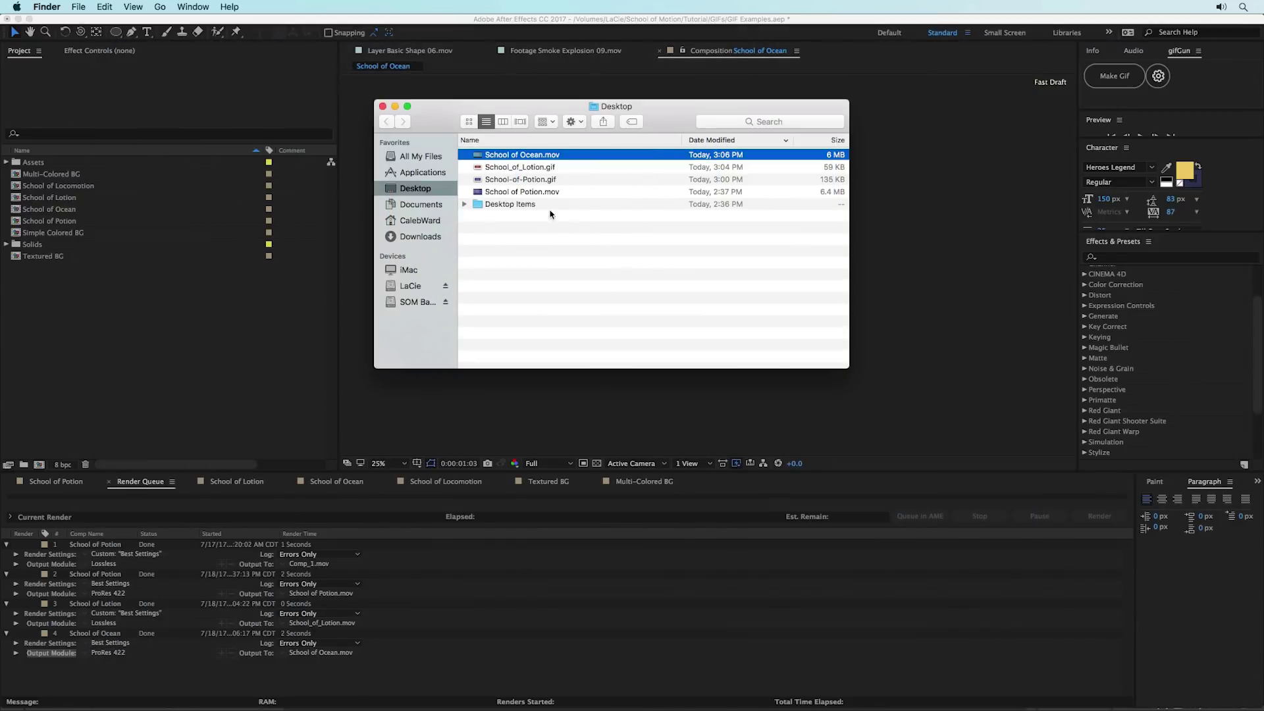
Step: Launch Gifrocket and arrange its window side by side with the Finder Desktop window
drag(690, 121, 430, 122)
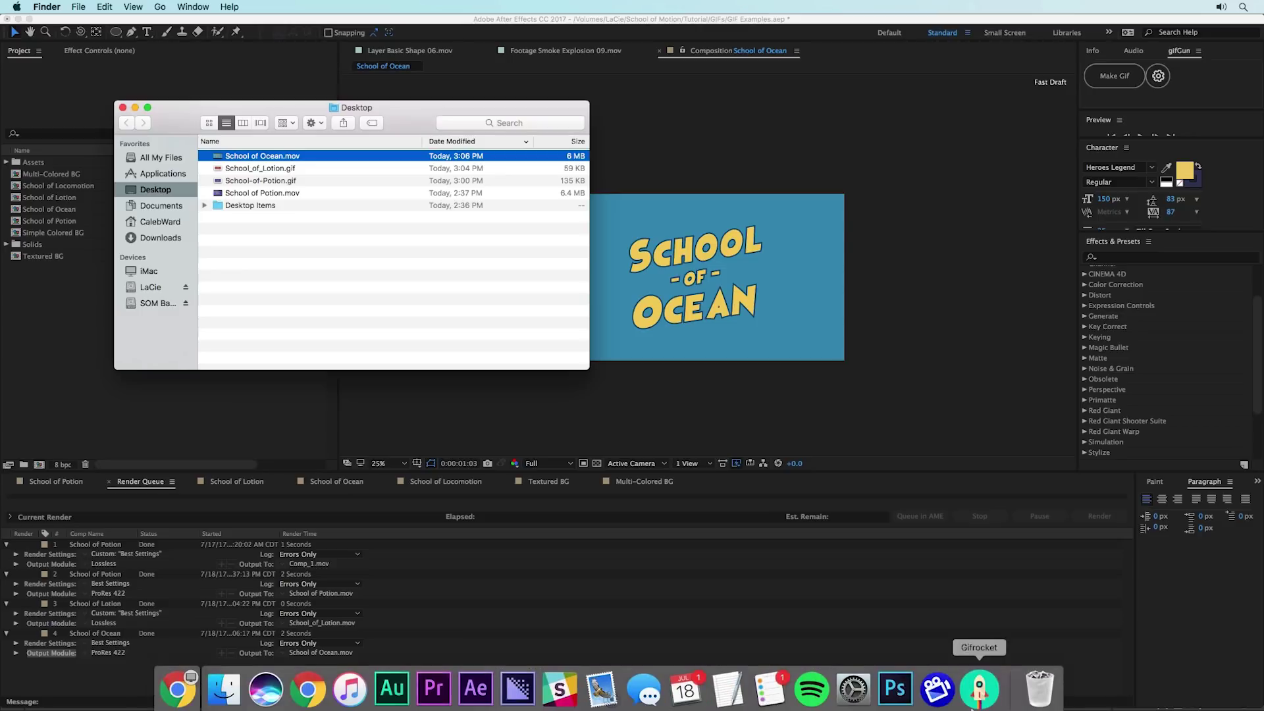
click(979, 687)
drag(638, 127, 775, 126)
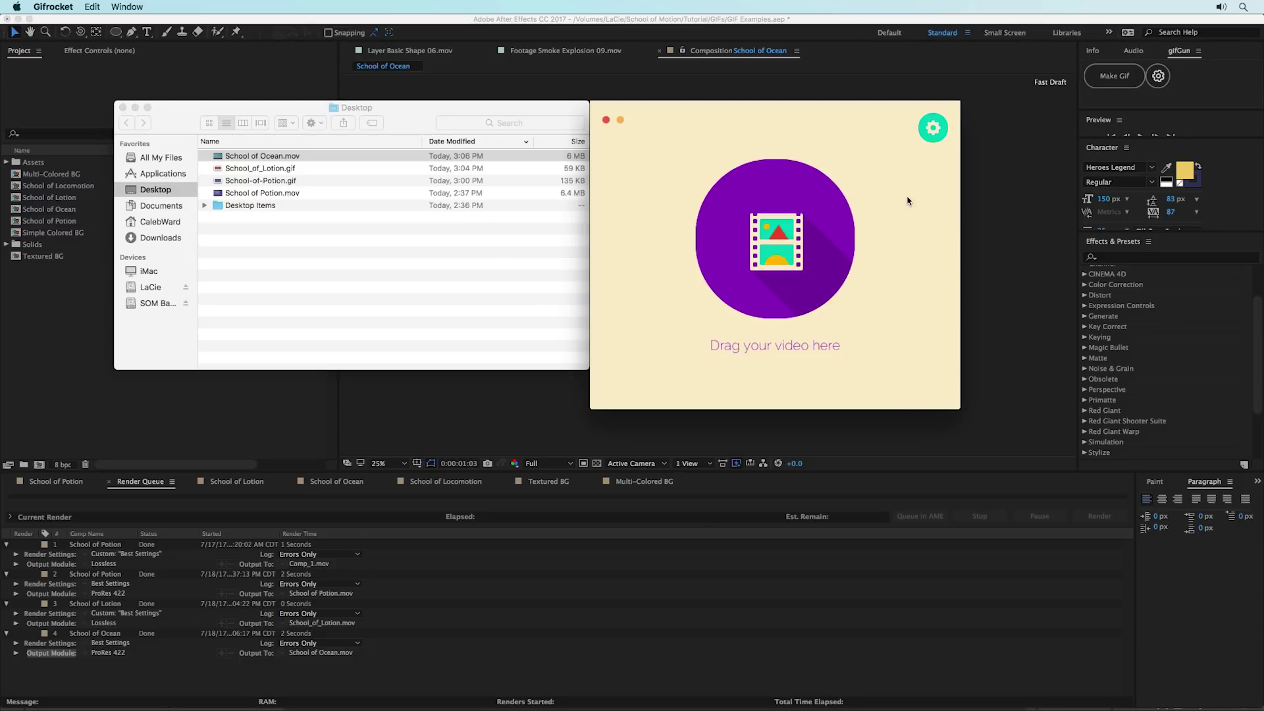
Step: Set Gifrocket's output width to 940 px and lower the quality to about half, closing the settings
click(931, 137)
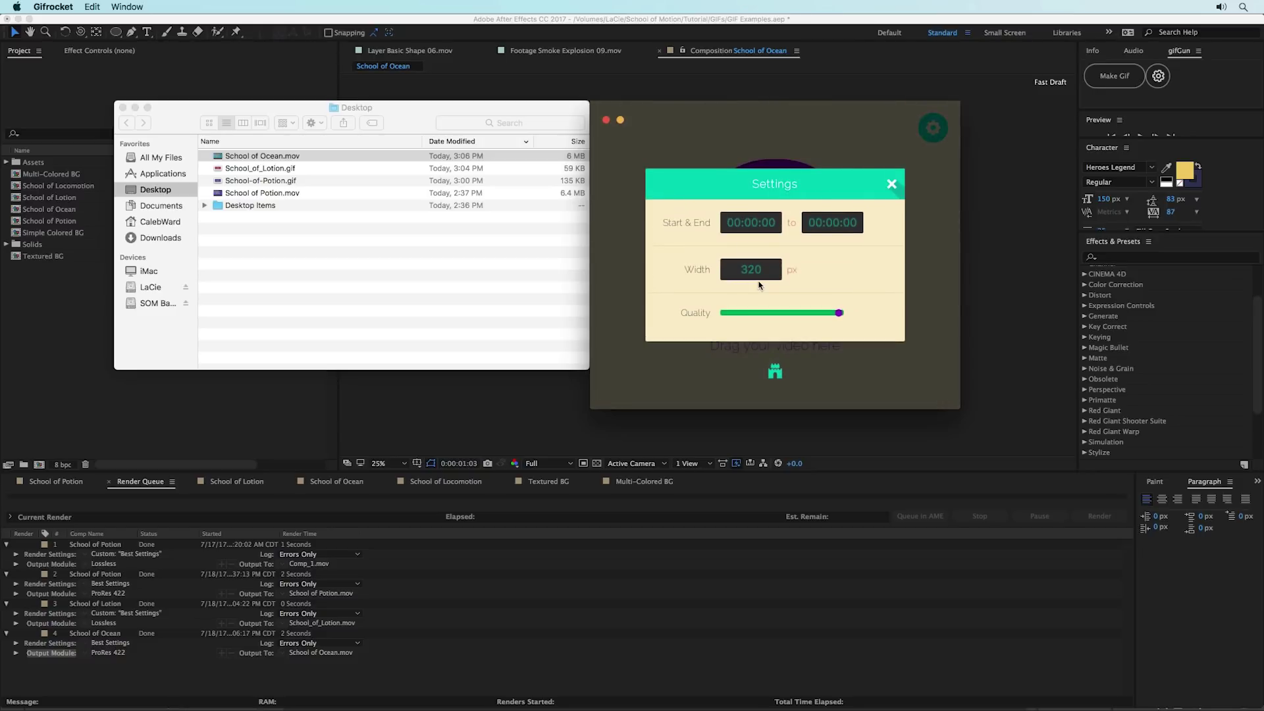
double_click(753, 270)
text(940)
drag(839, 312, 782, 313)
click(891, 185)
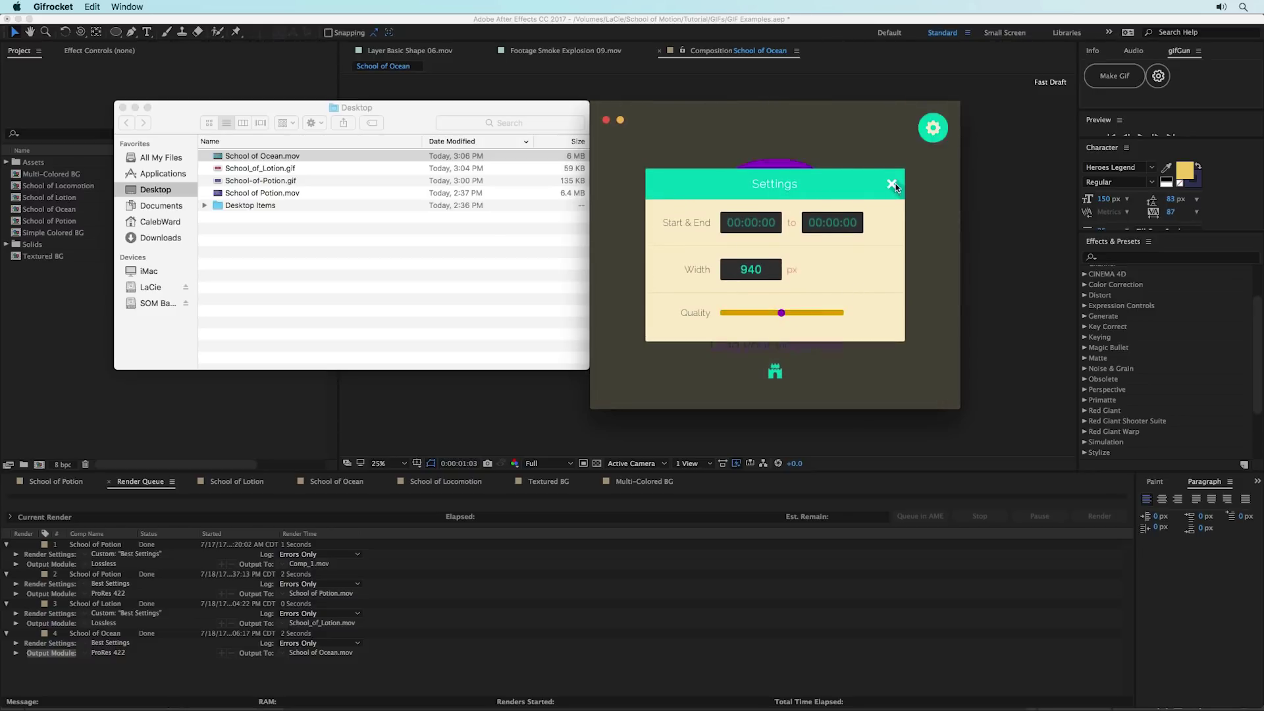
Step: Convert School of Ocean.mov to a GIF with Gifrocket and preview School of Ocean.gif in Finder
drag(219, 158, 767, 253)
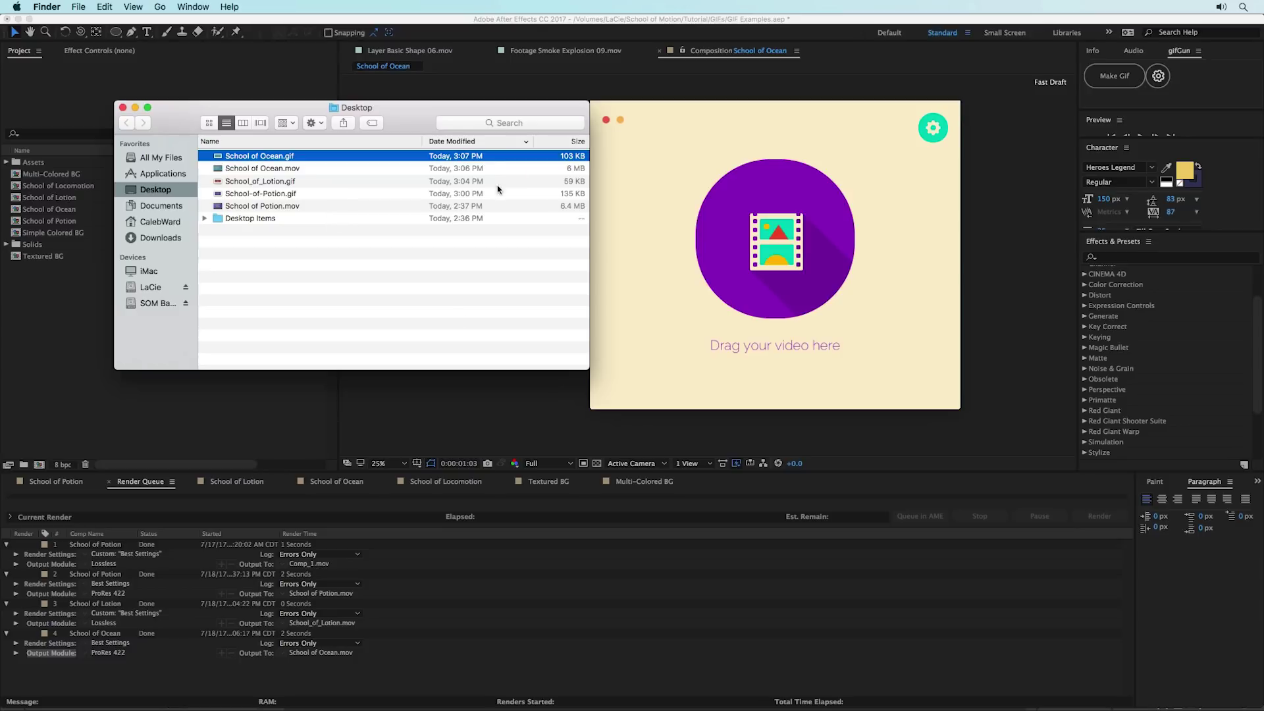
key(space)
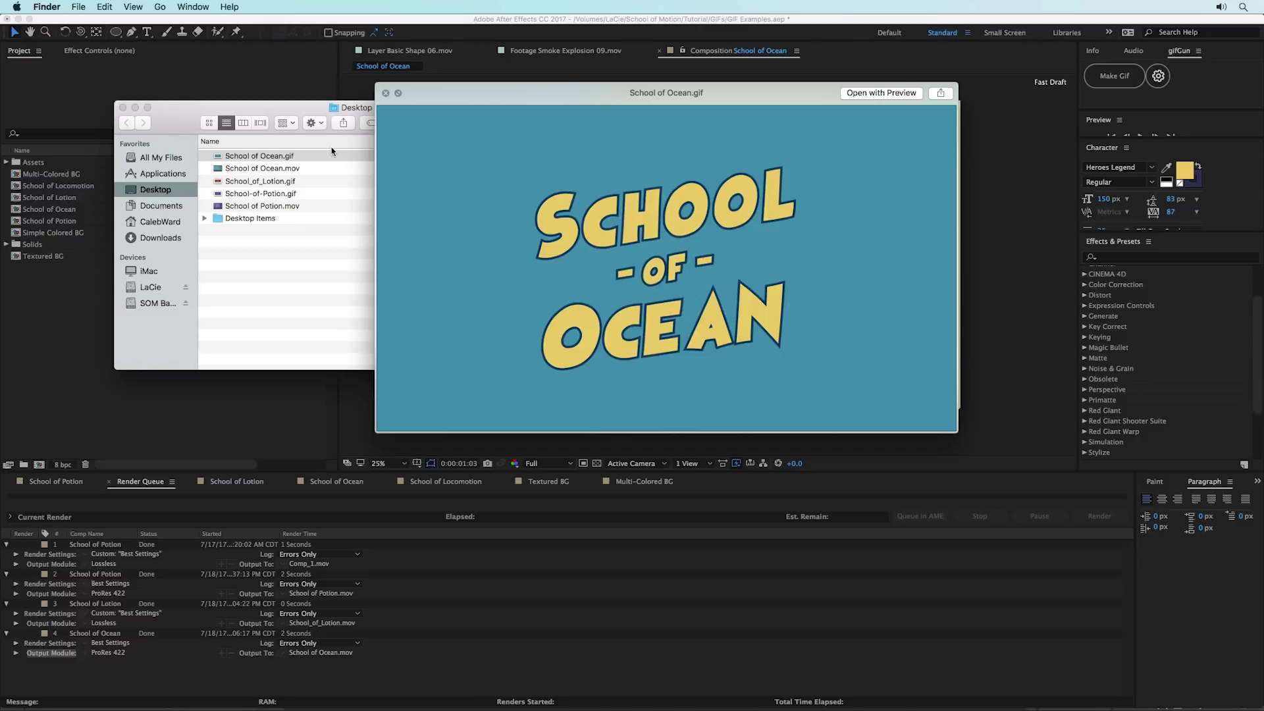
key(space)
Step: Switch to After Effects, open the School of Locomotion composition and render it through the render queue with the ProRes 422 output module
click(448, 445)
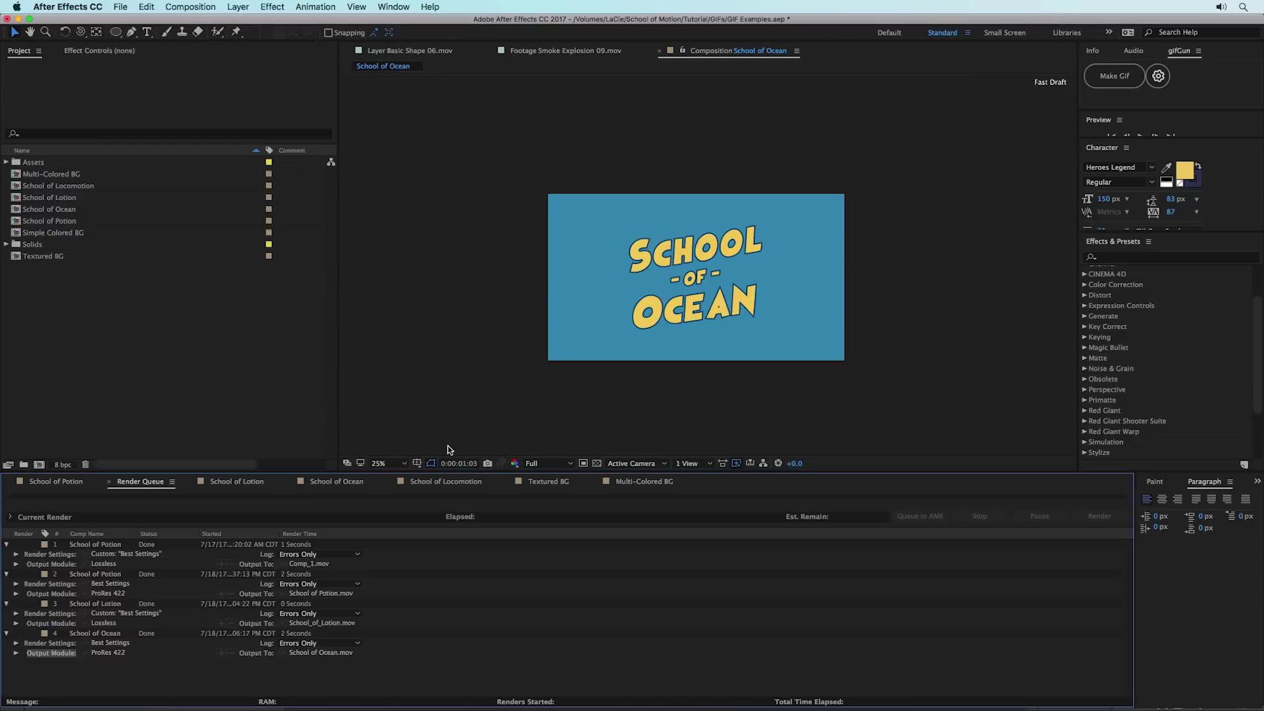
click(433, 479)
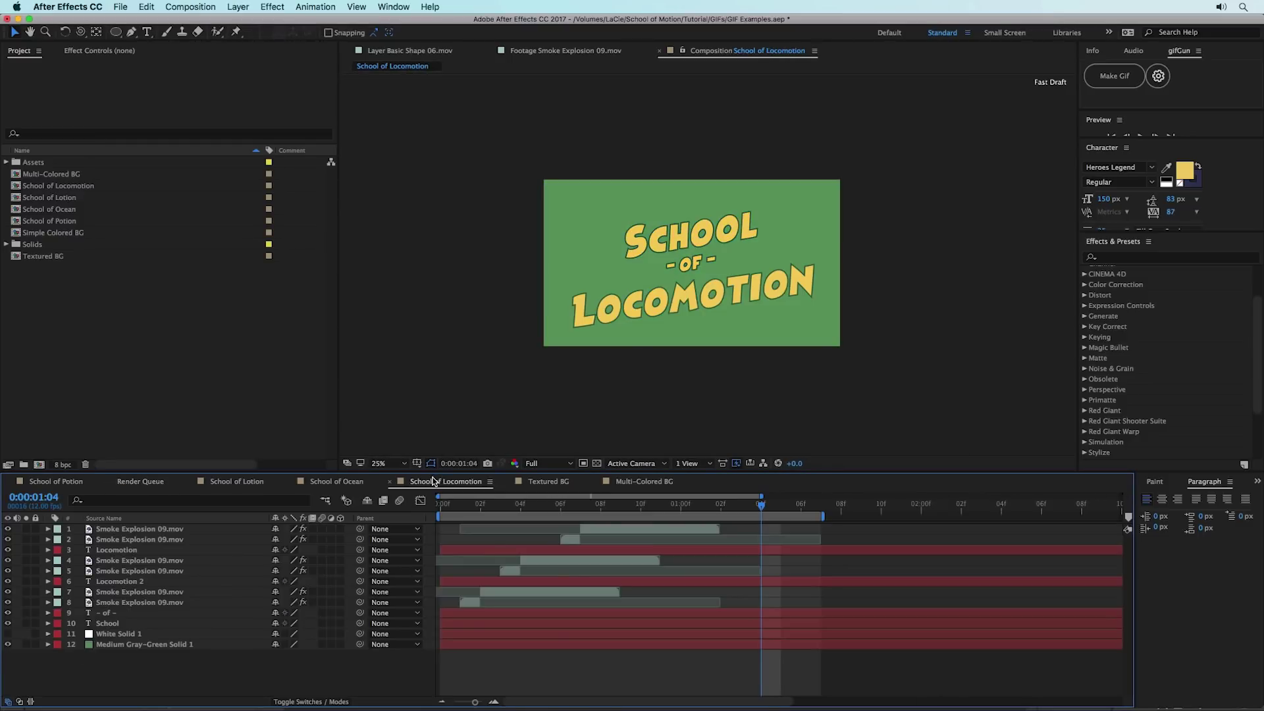
click(510, 507)
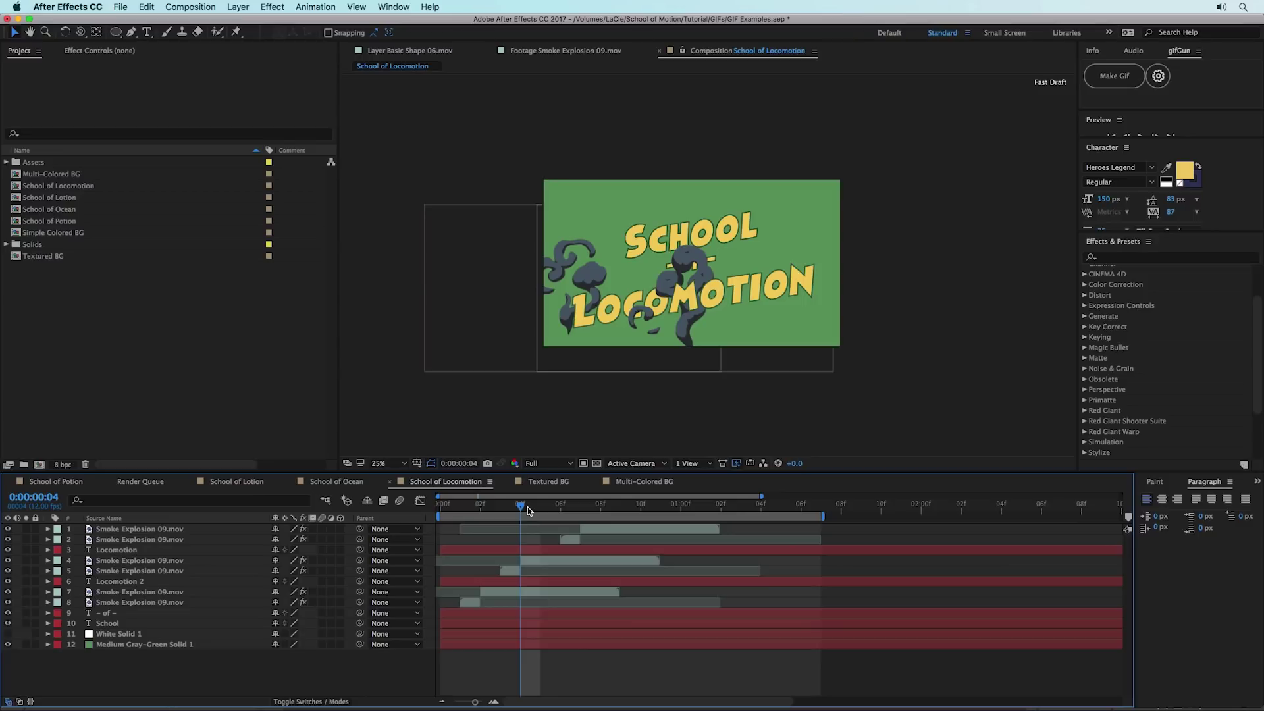
key(ctrl+super+m)
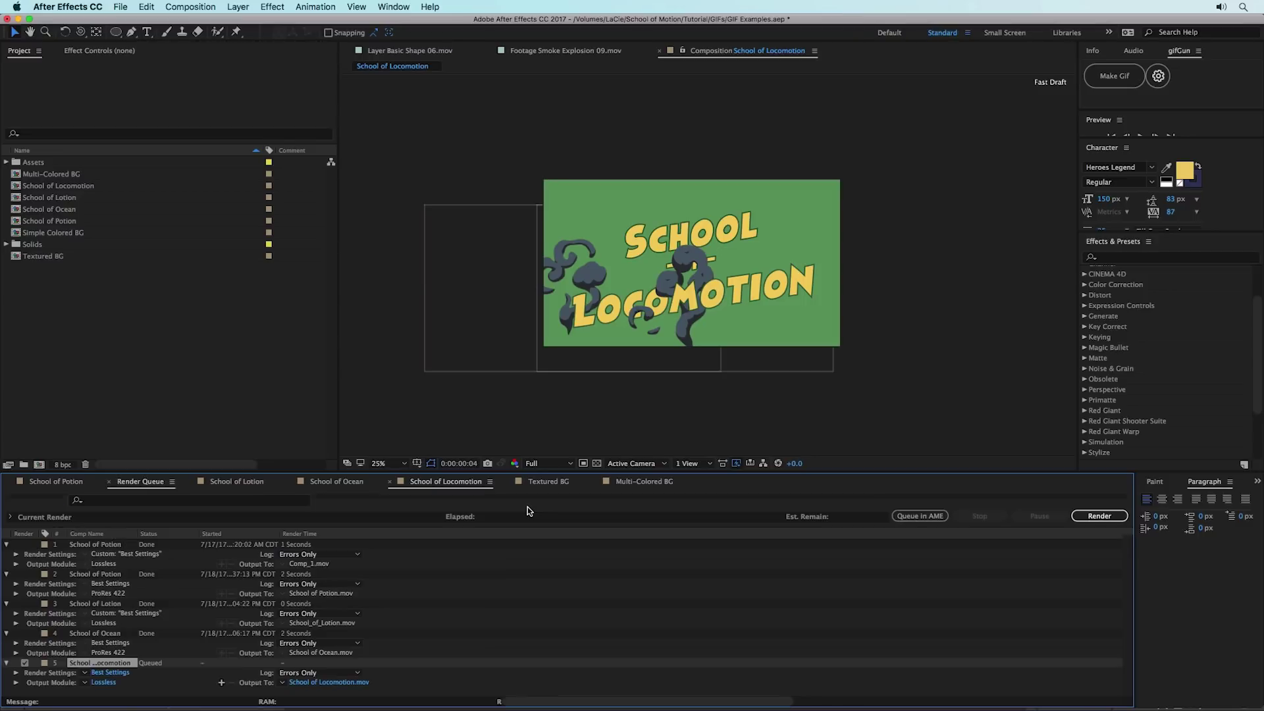
click(81, 682)
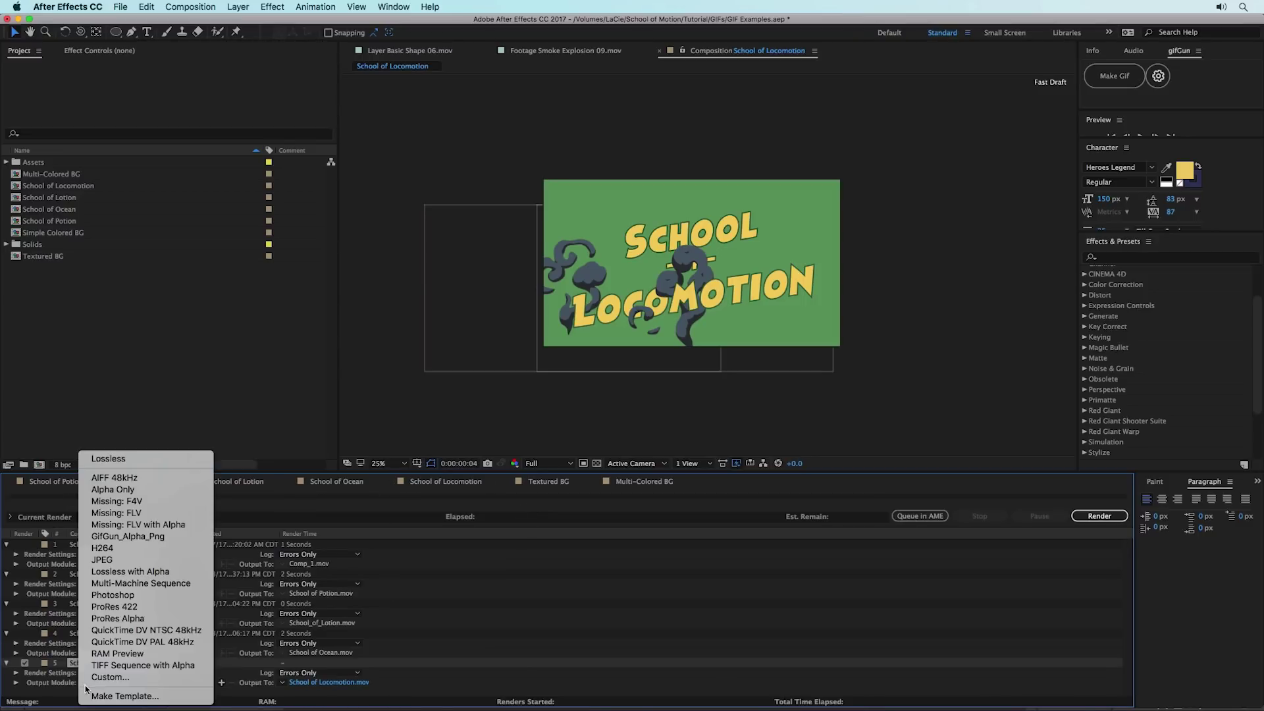
click(118, 602)
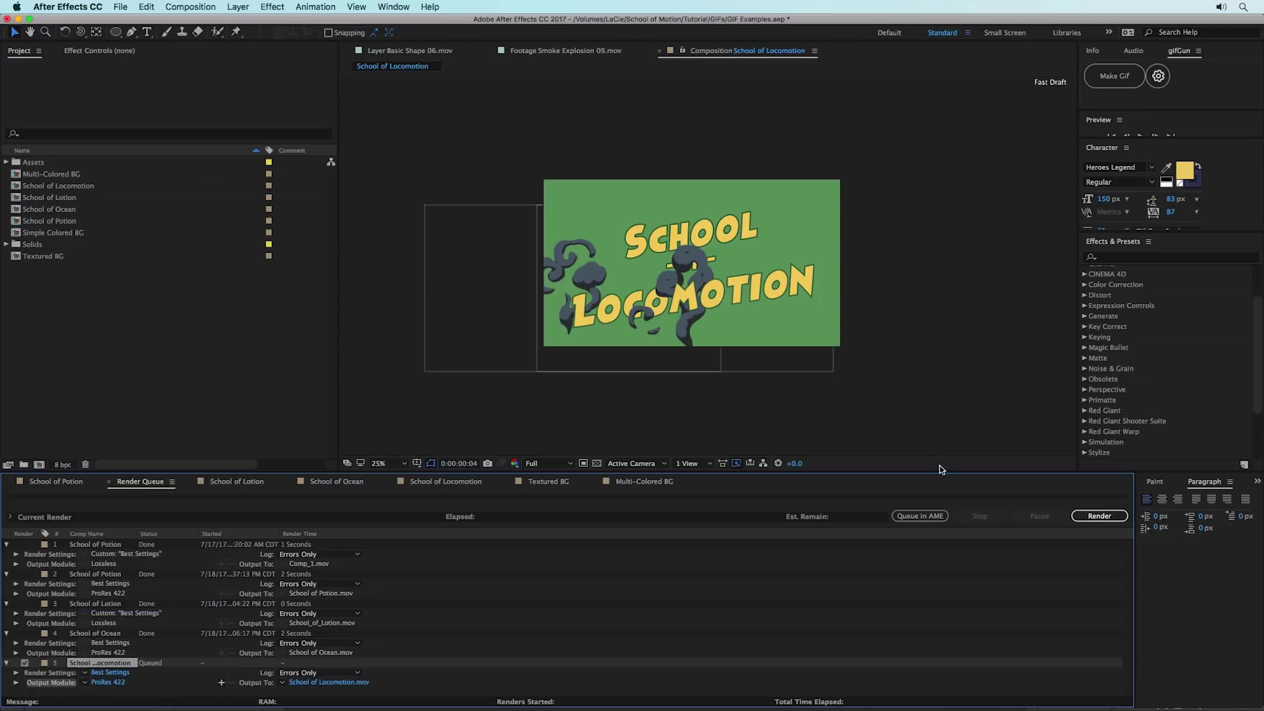
click(1098, 515)
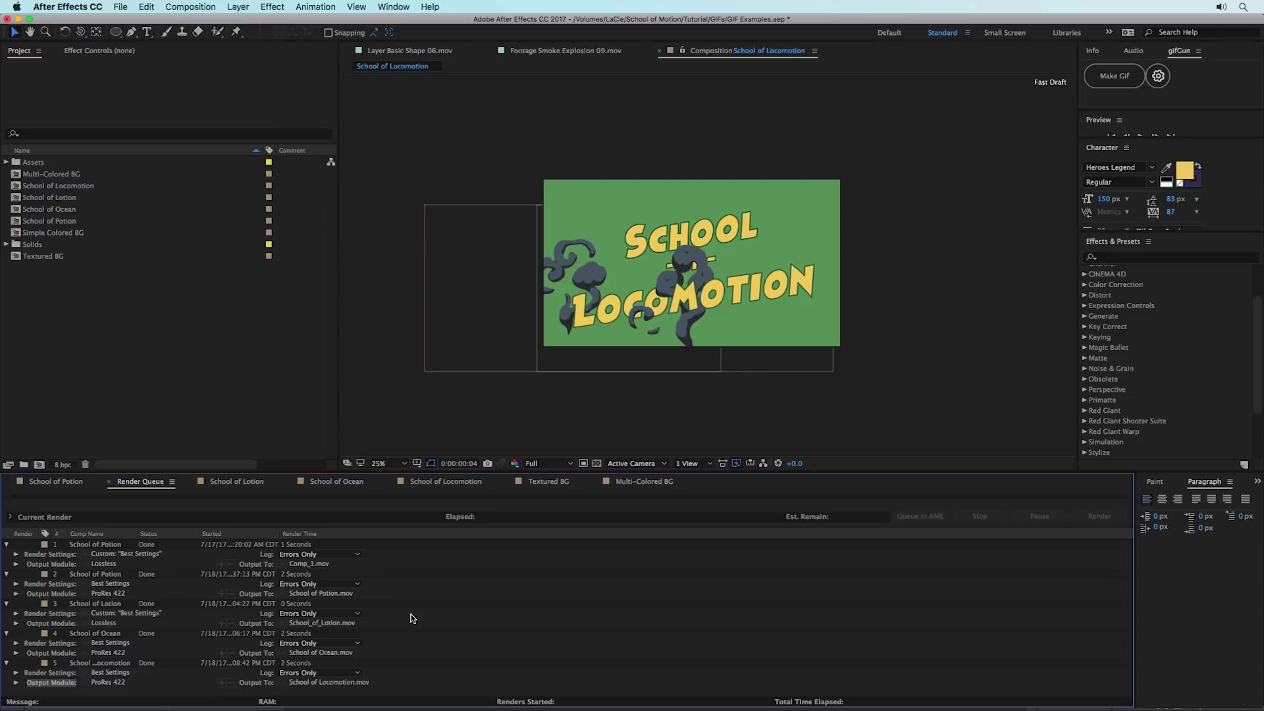
Step: Switch to Finder, preview School of Locomotion.mov from the Desktop folder and close the preview
click(223, 692)
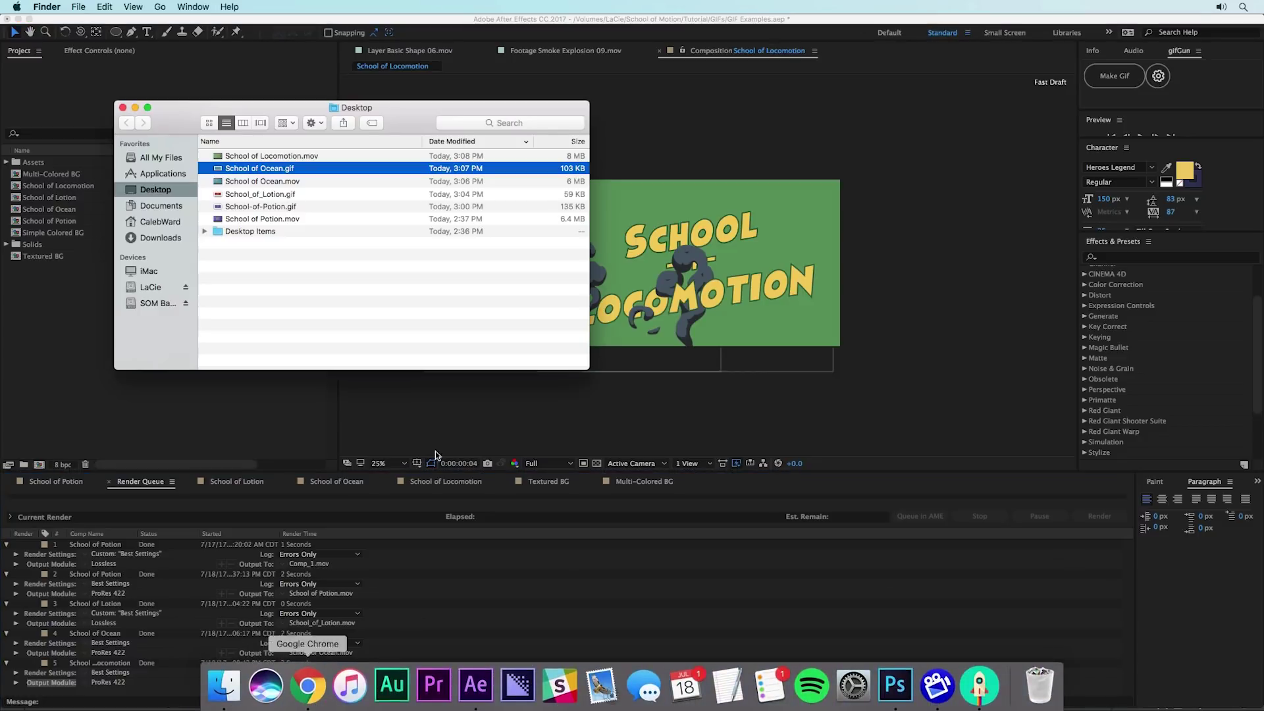
click(267, 156)
key(space)
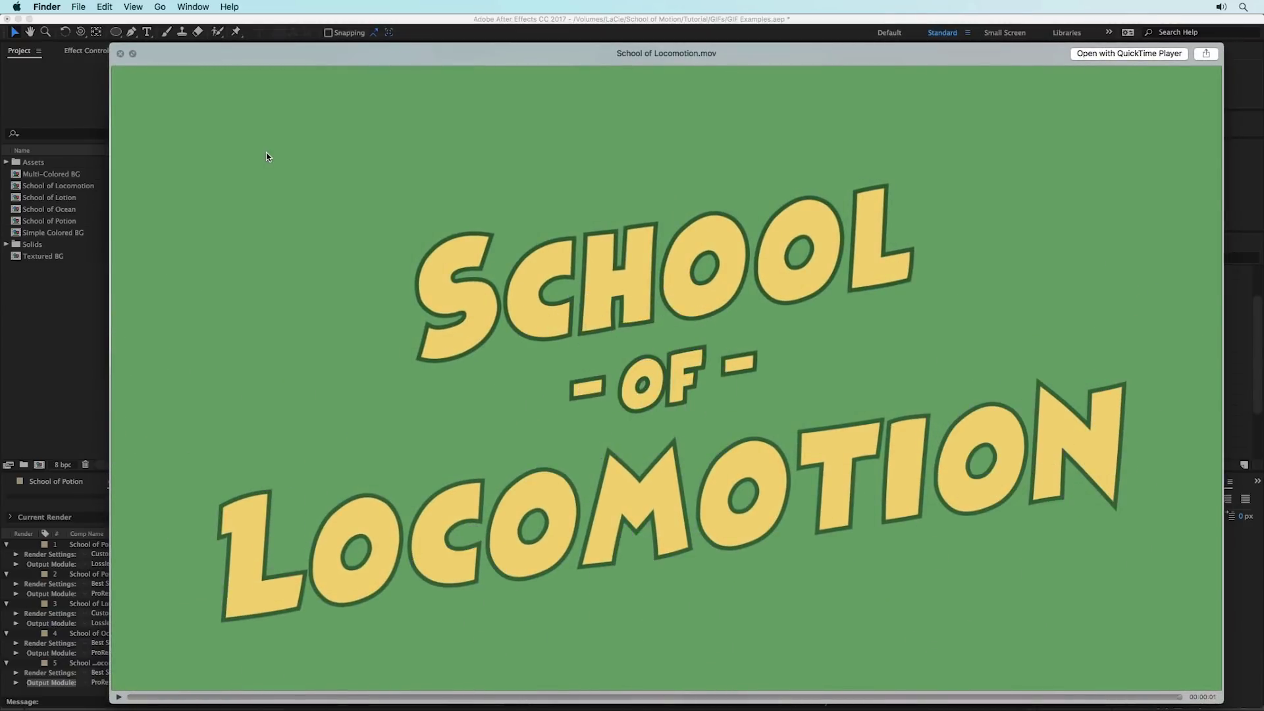
key(space)
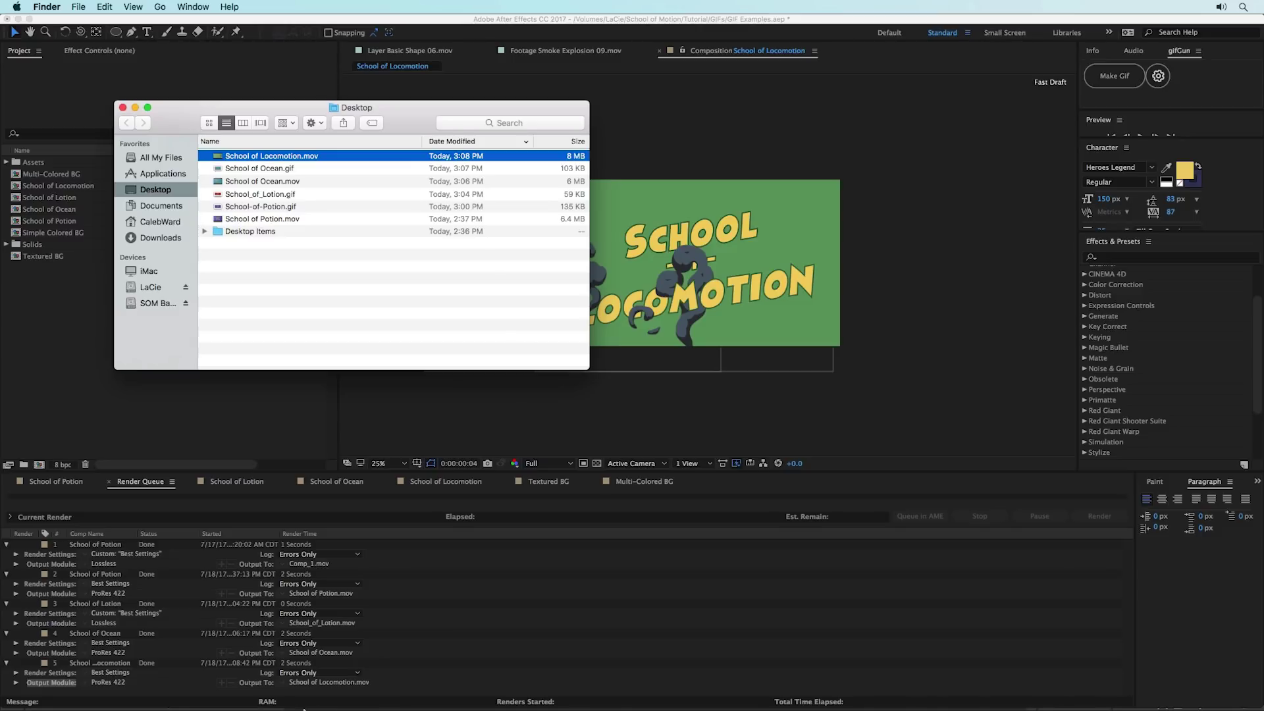
Step: Switch to GIPHY's upload page in Chrome and add School of Locomotion.mov from the Finder Desktop folder to the upload
click(301, 684)
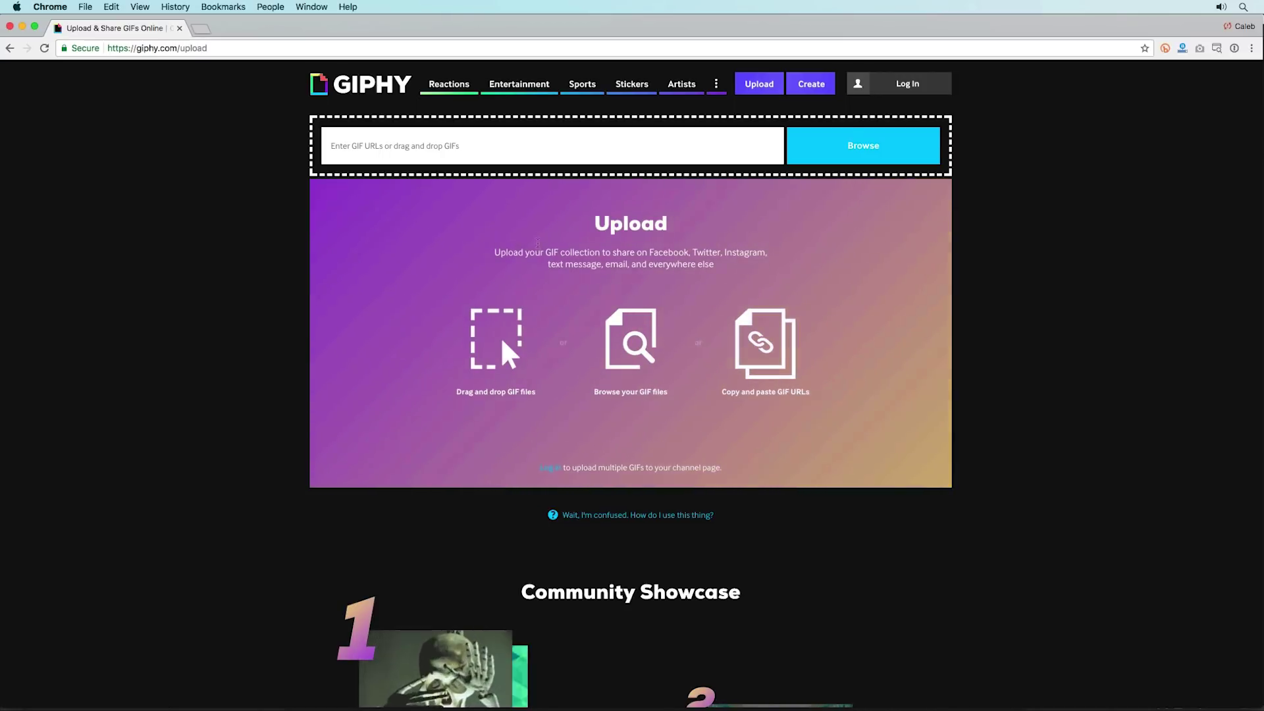
mouse_move(193, 699)
click(223, 685)
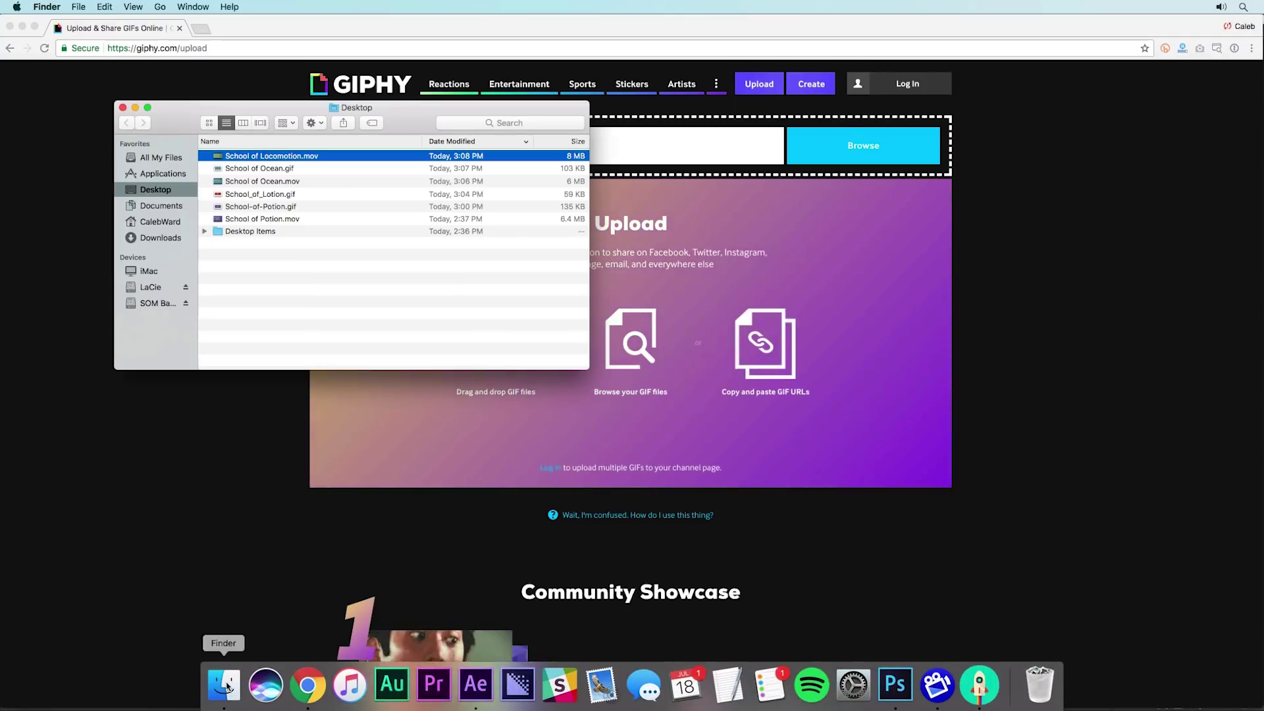
drag(228, 156, 756, 211)
click(811, 286)
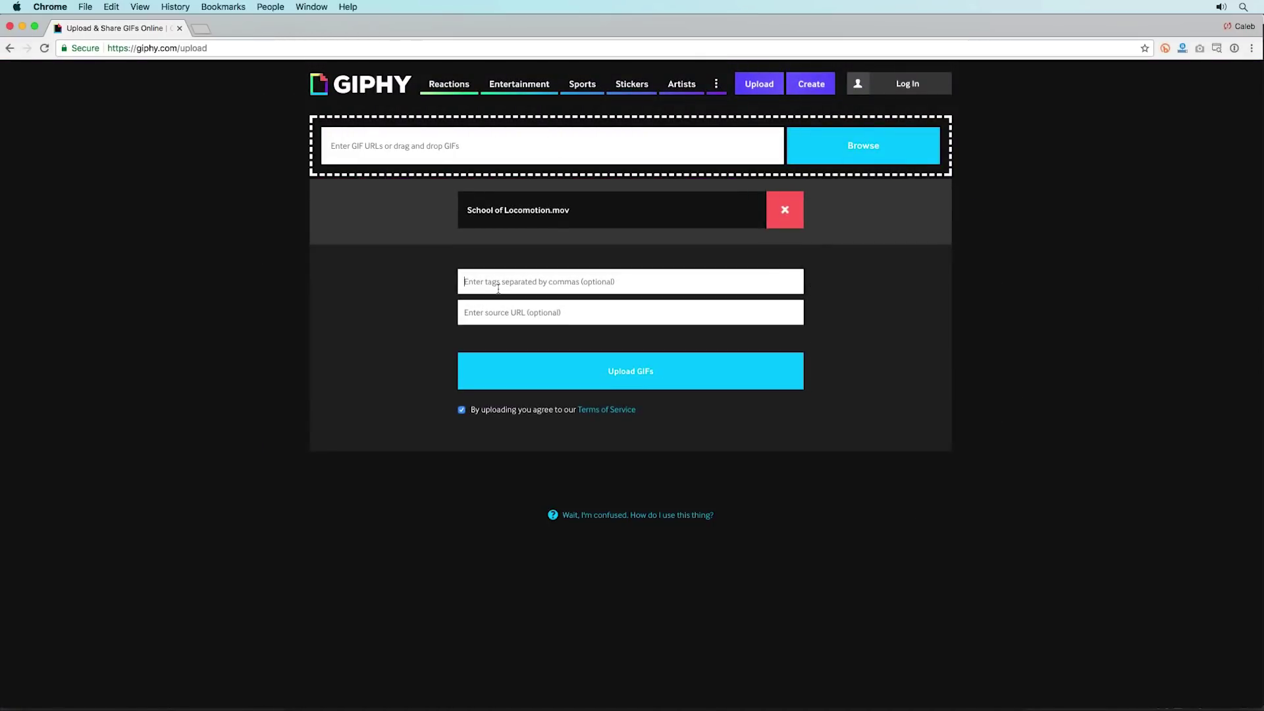
Step: Tag the School of Locomotion upload with "School of Motion" and upload it to GIPHY
click(498, 289)
text(School of Motion)
click(672, 380)
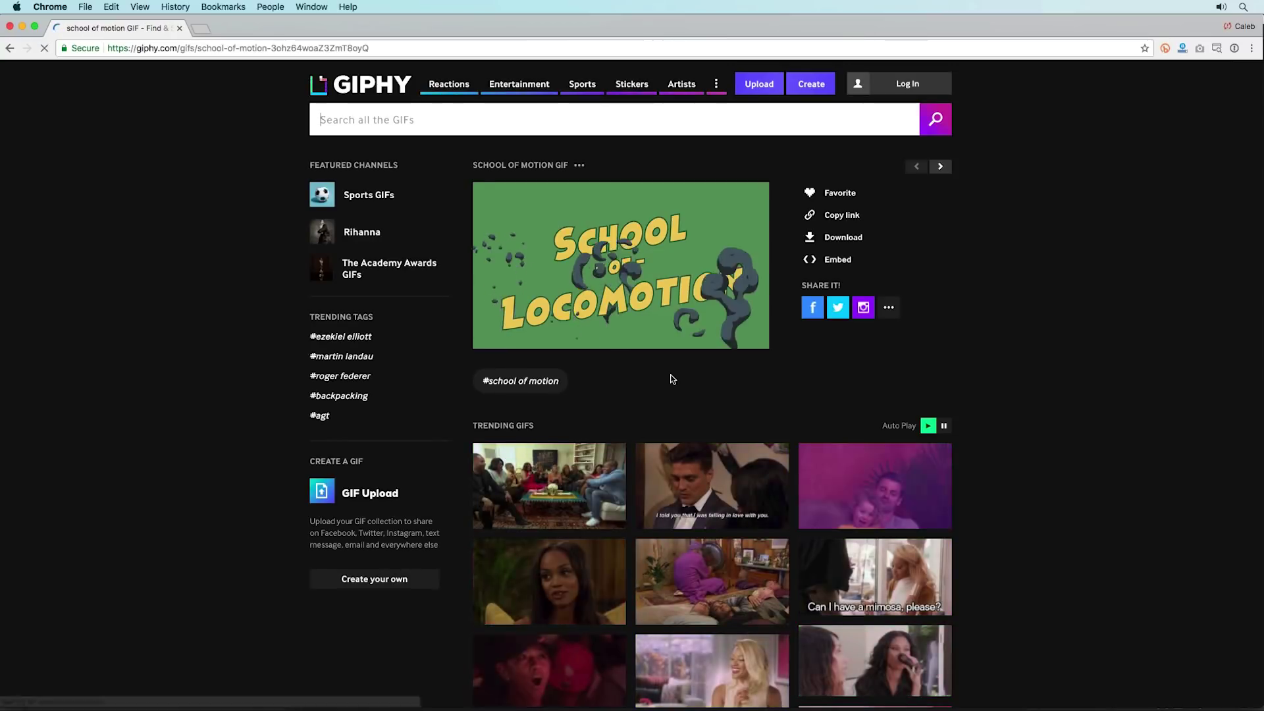
Step: Look over the uploaded School of Locomotion GIF and the trending GIFs on its GIPHY page
mouse_move(666, 349)
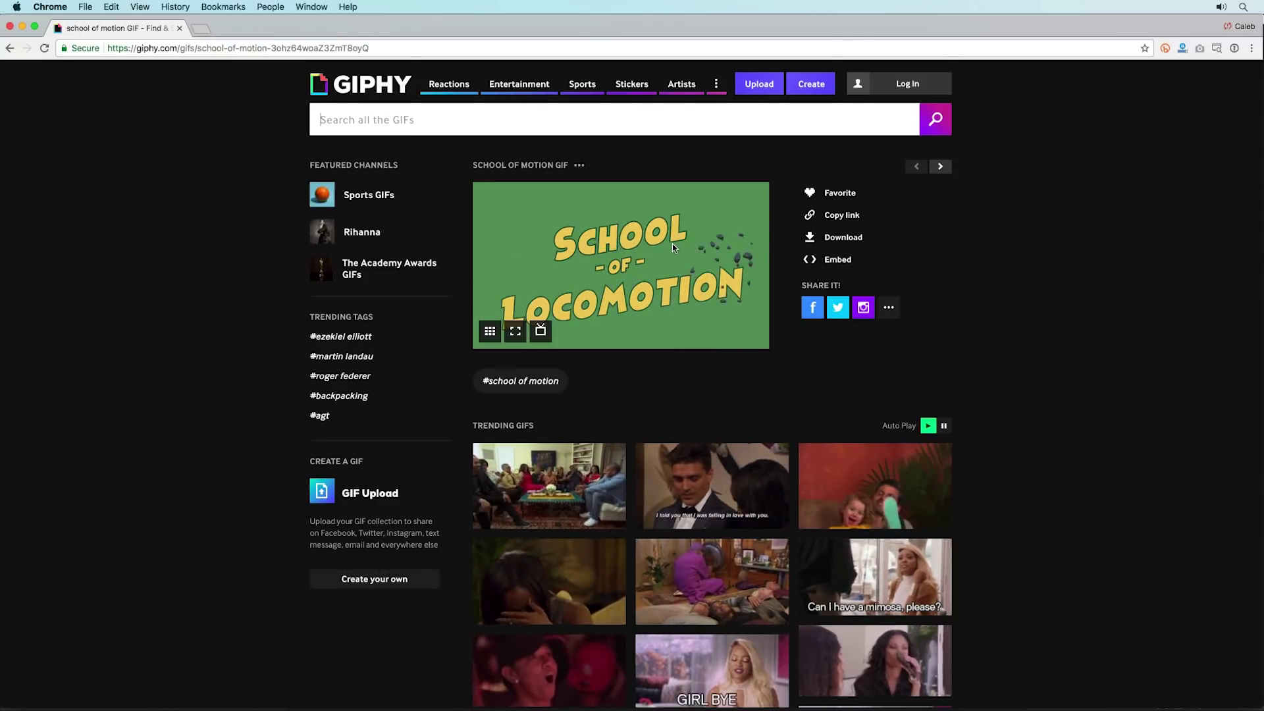
scroll(664, 238, down, 10)
scroll(663, 241, down, 10)
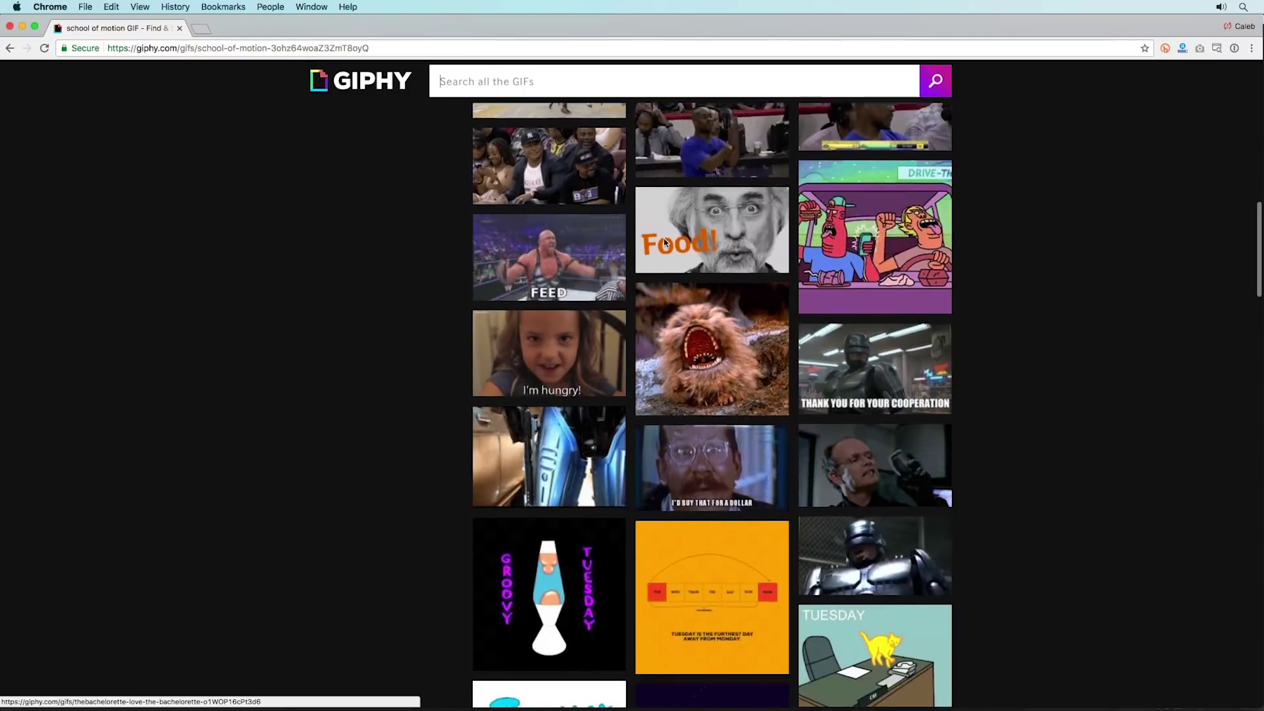
scroll(664, 238, up, 15)
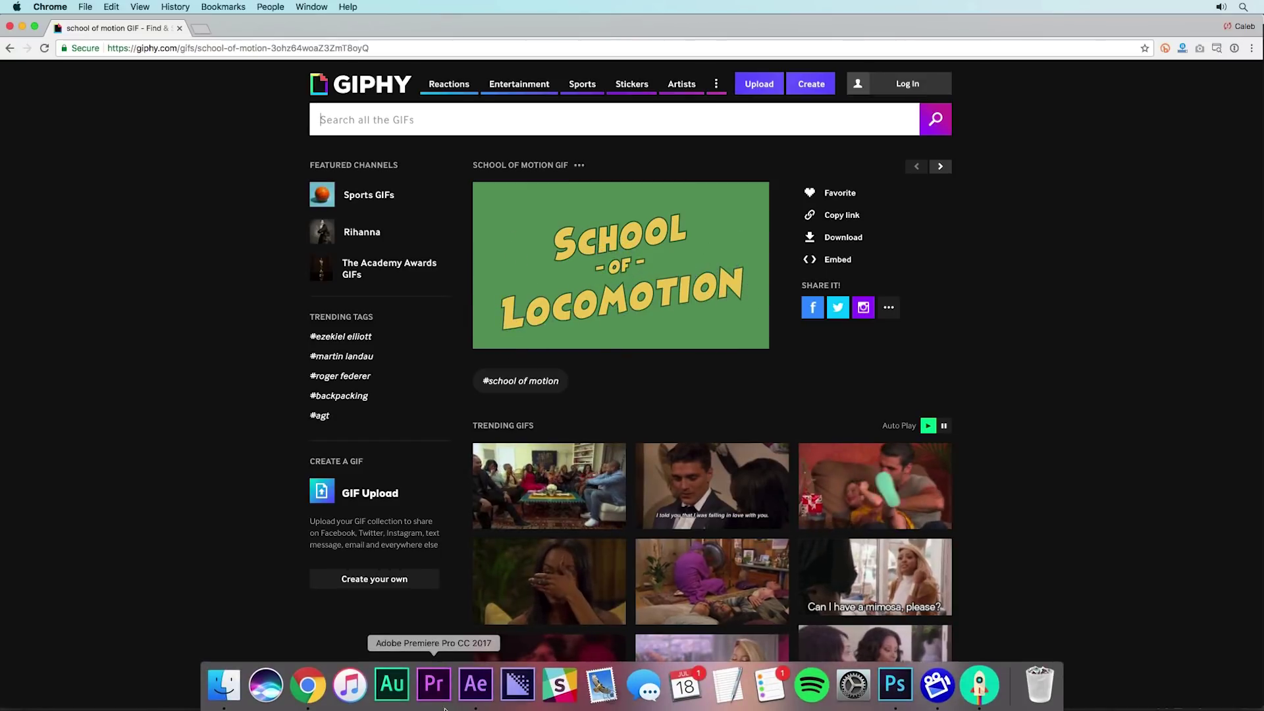
Step: Return to After Effects, play the Textured BG composition and compare it with the School of Locomotion composition
click(476, 696)
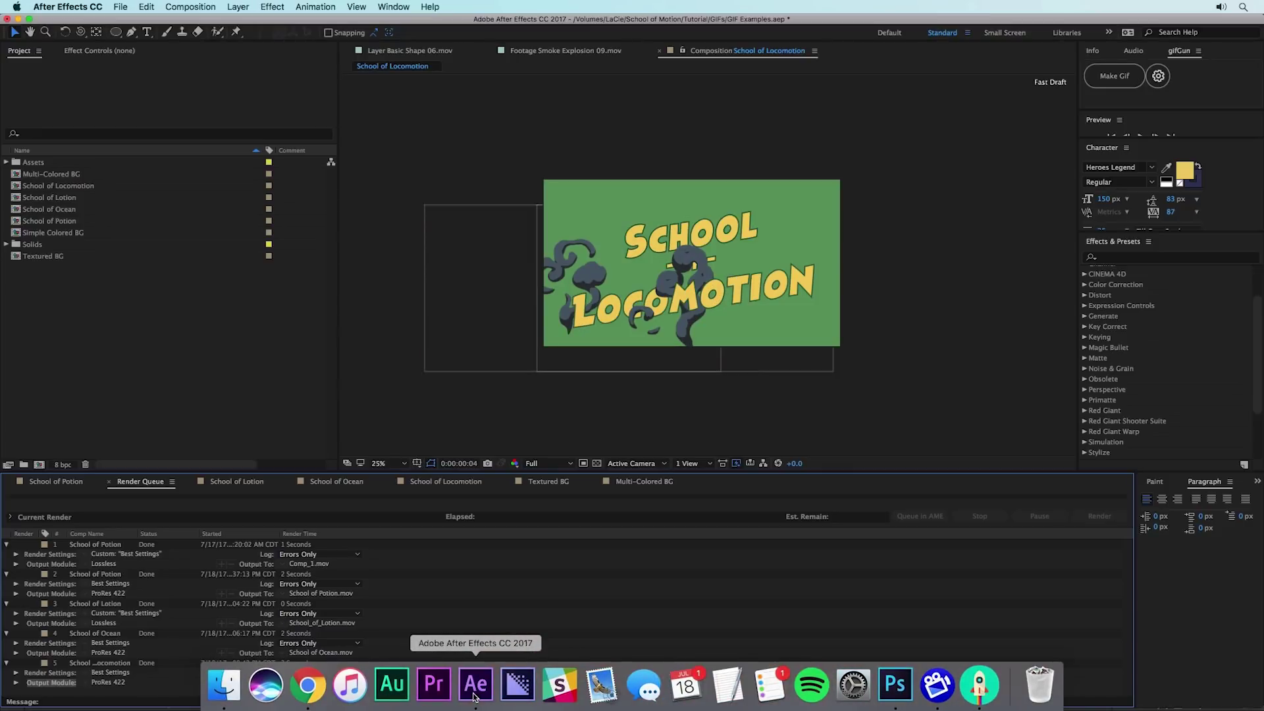
click(408, 422)
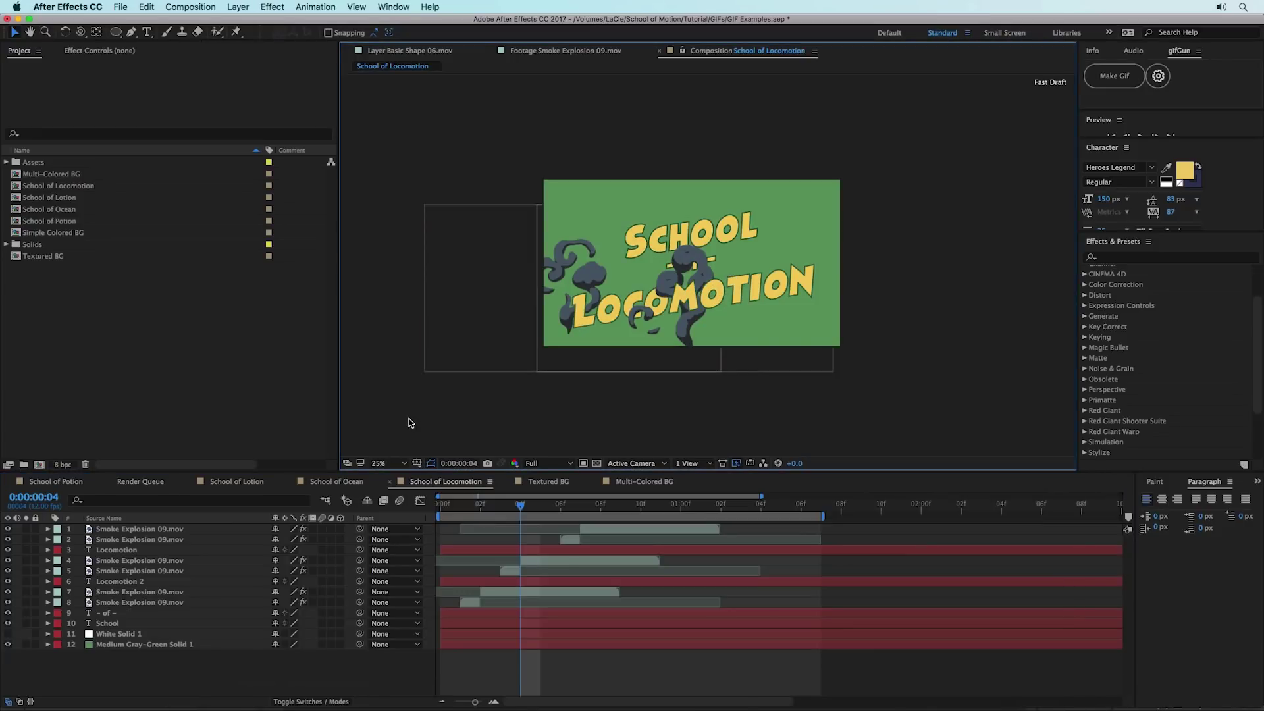
click(546, 481)
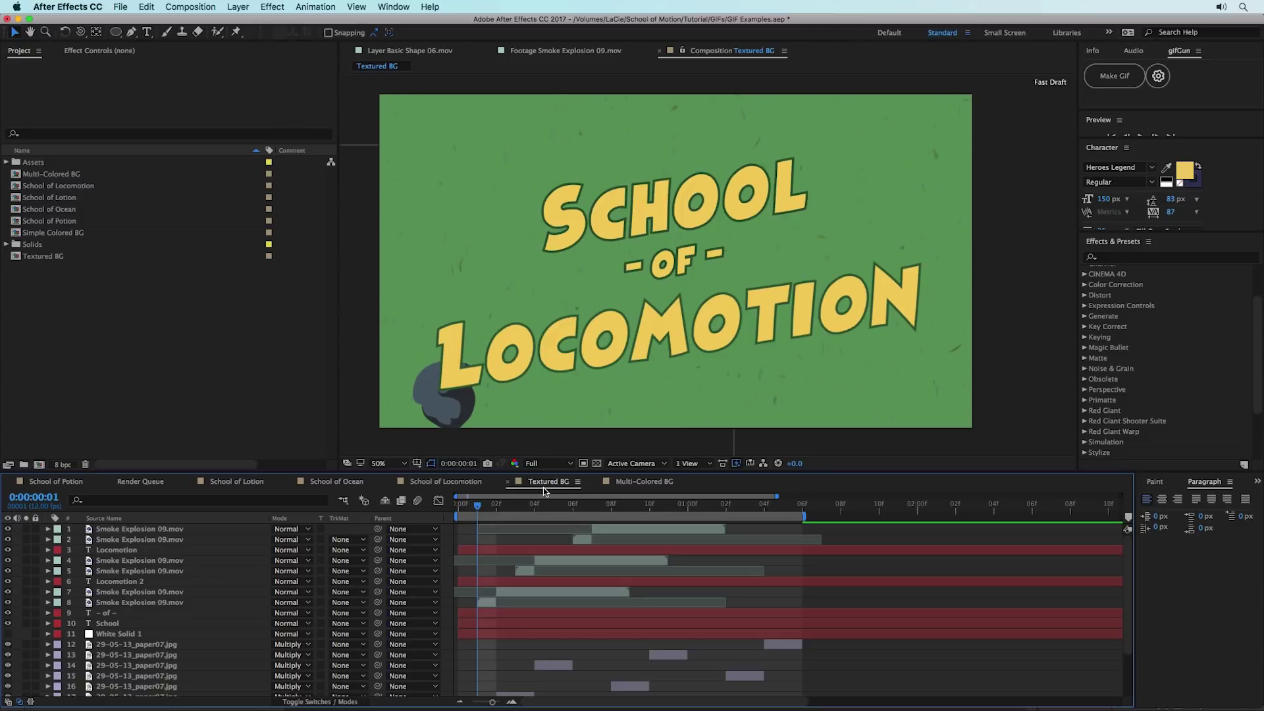
key(space)
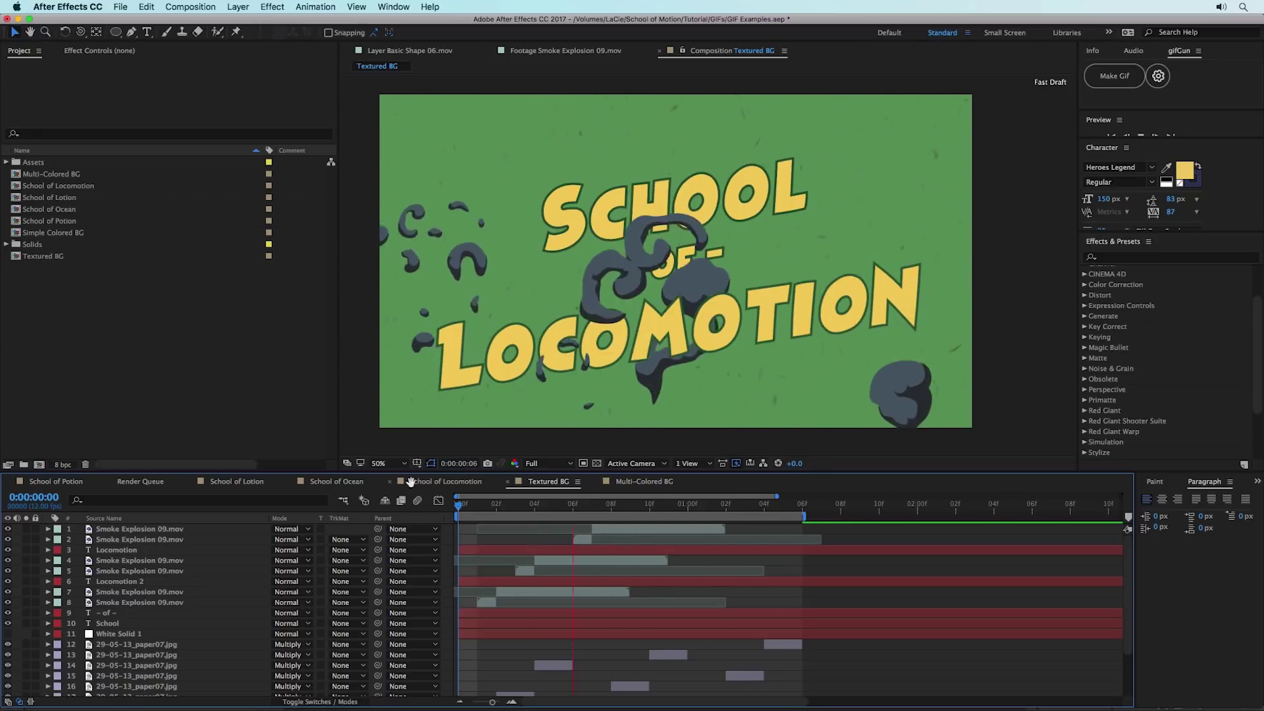
click(434, 481)
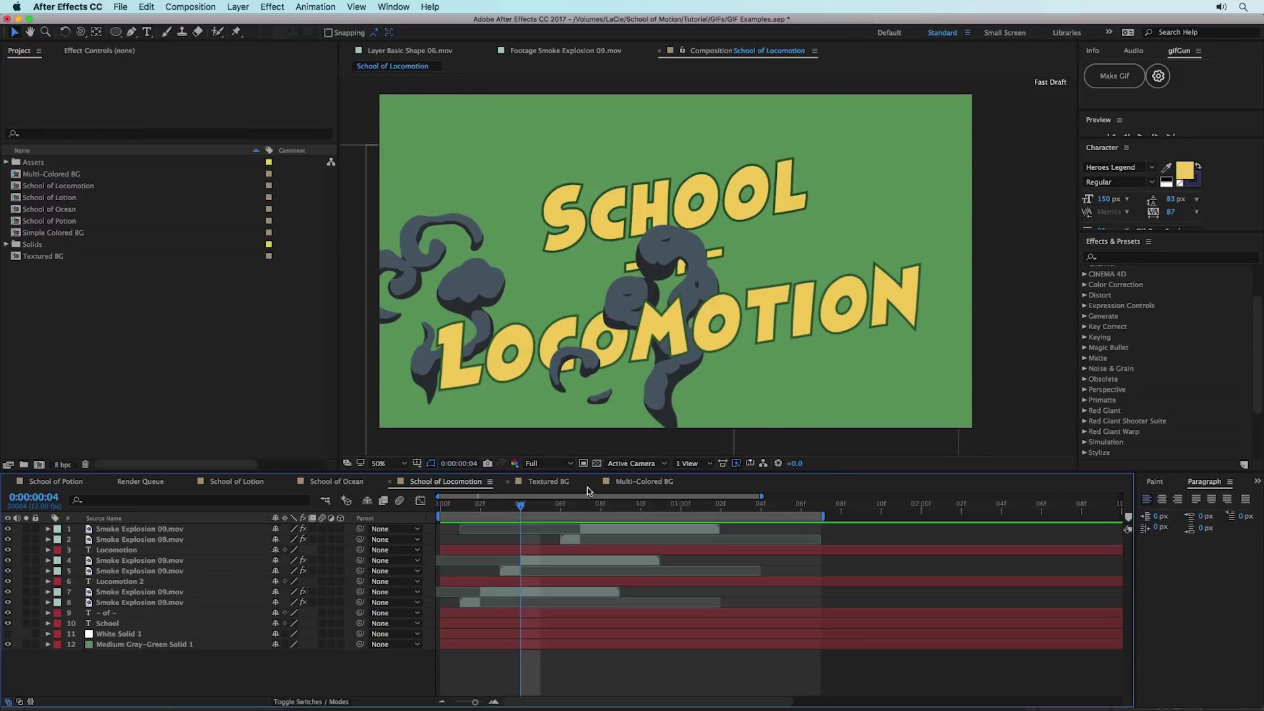
Step: View the Multi-Colored BG composition and compare it with the School of Potion composition
click(637, 485)
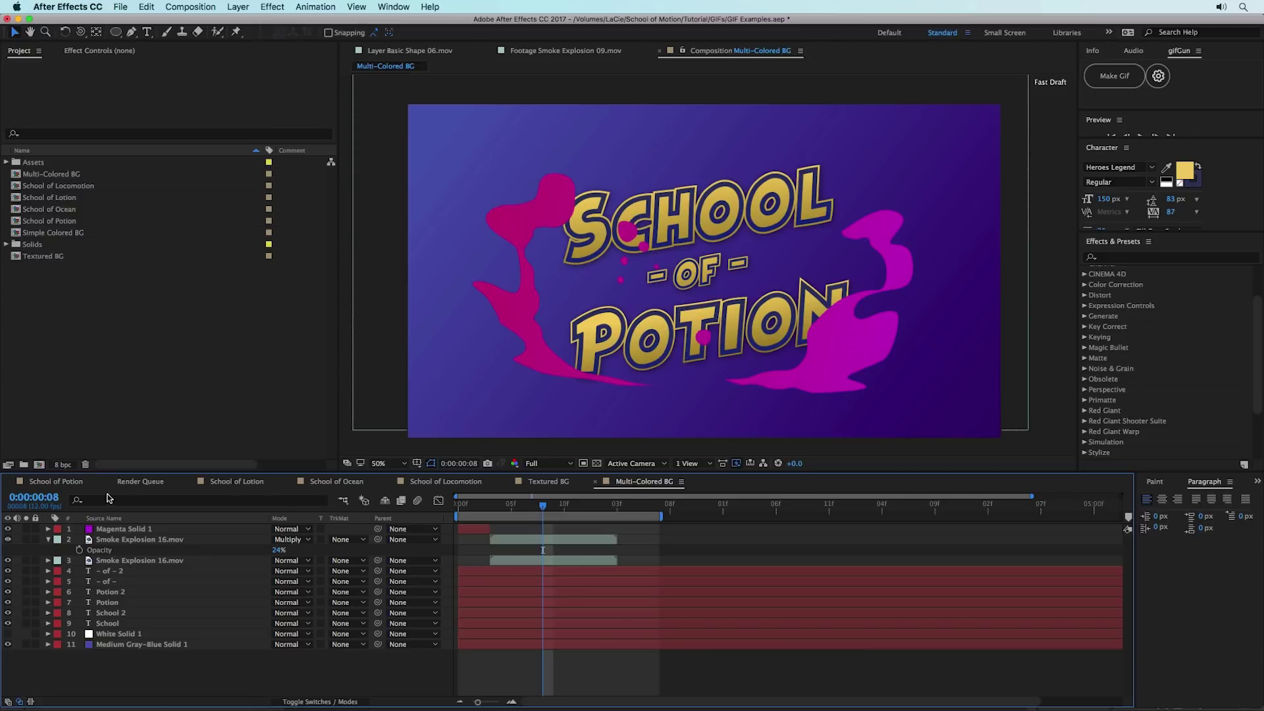
click(71, 484)
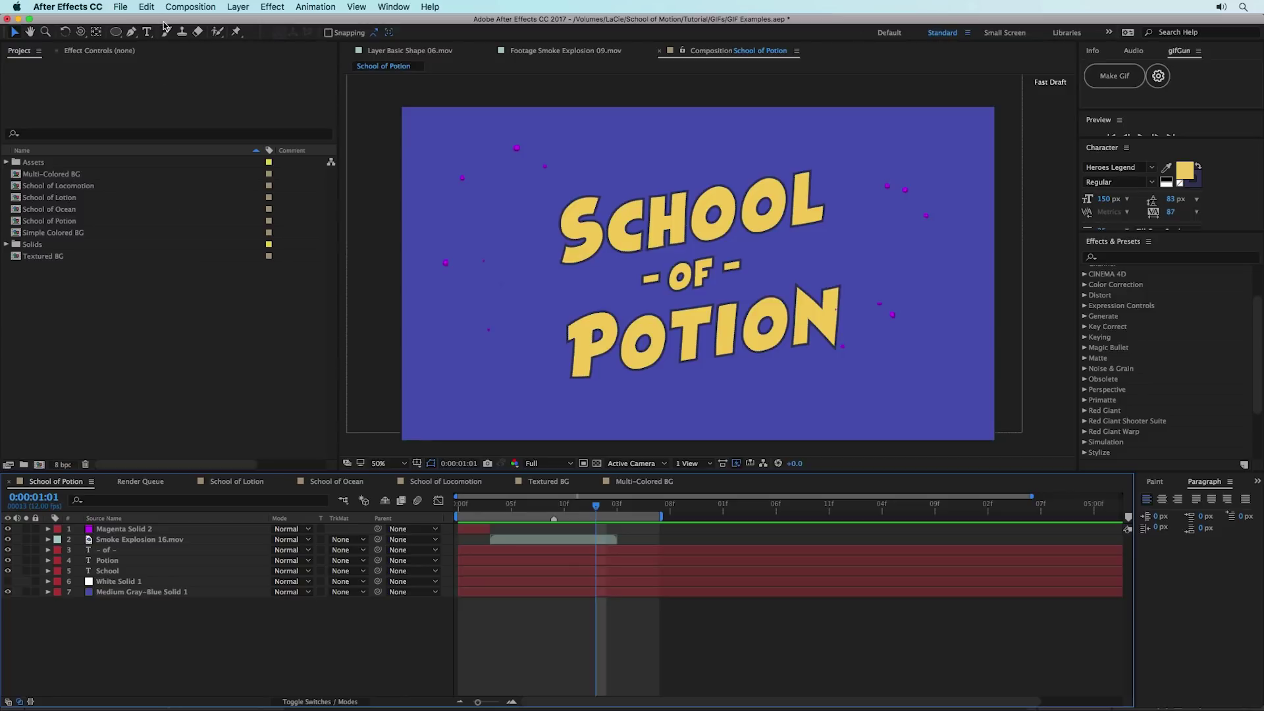
Step: Check the frame rate in School of Potion's composition settings, then play the animation
click(179, 6)
click(198, 41)
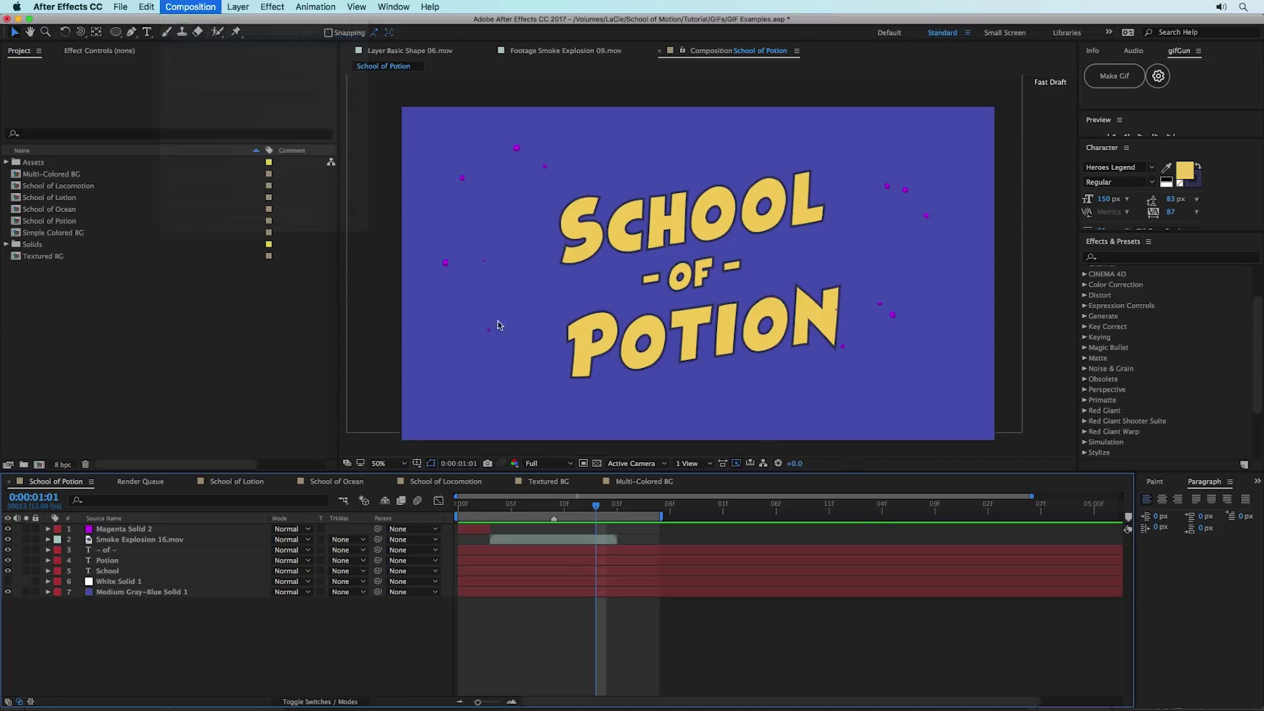
click(664, 362)
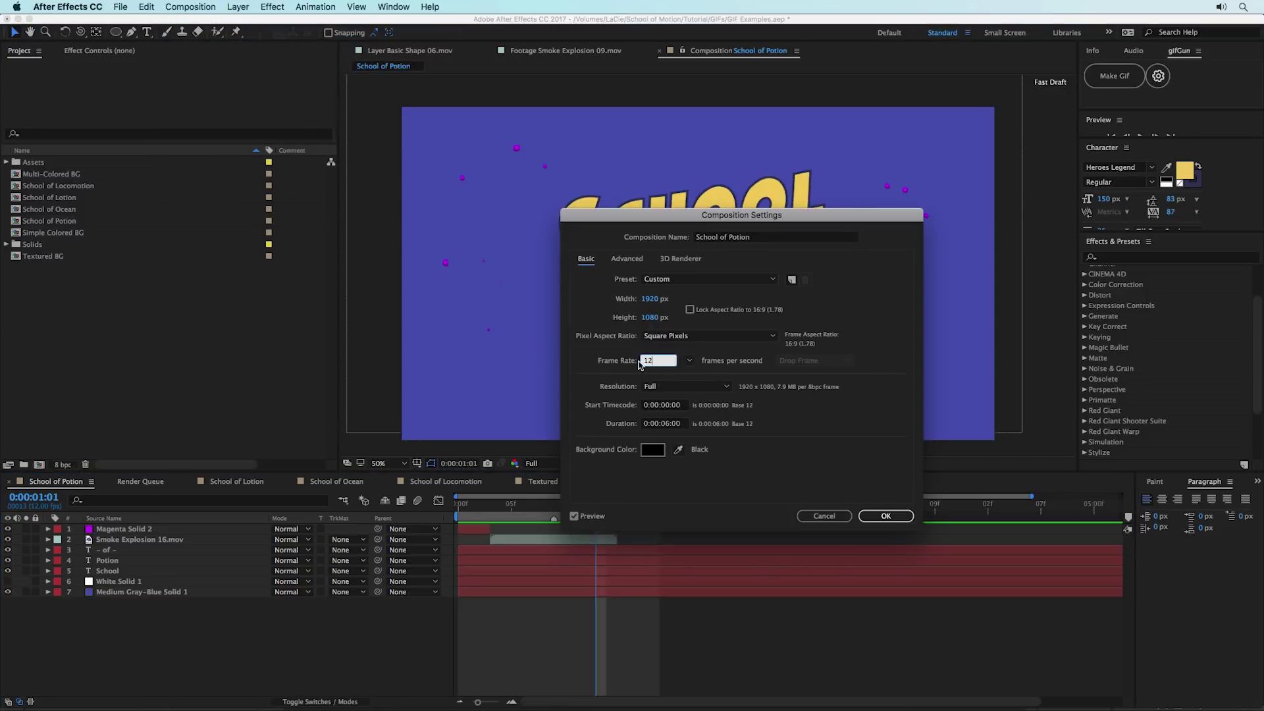
click(890, 516)
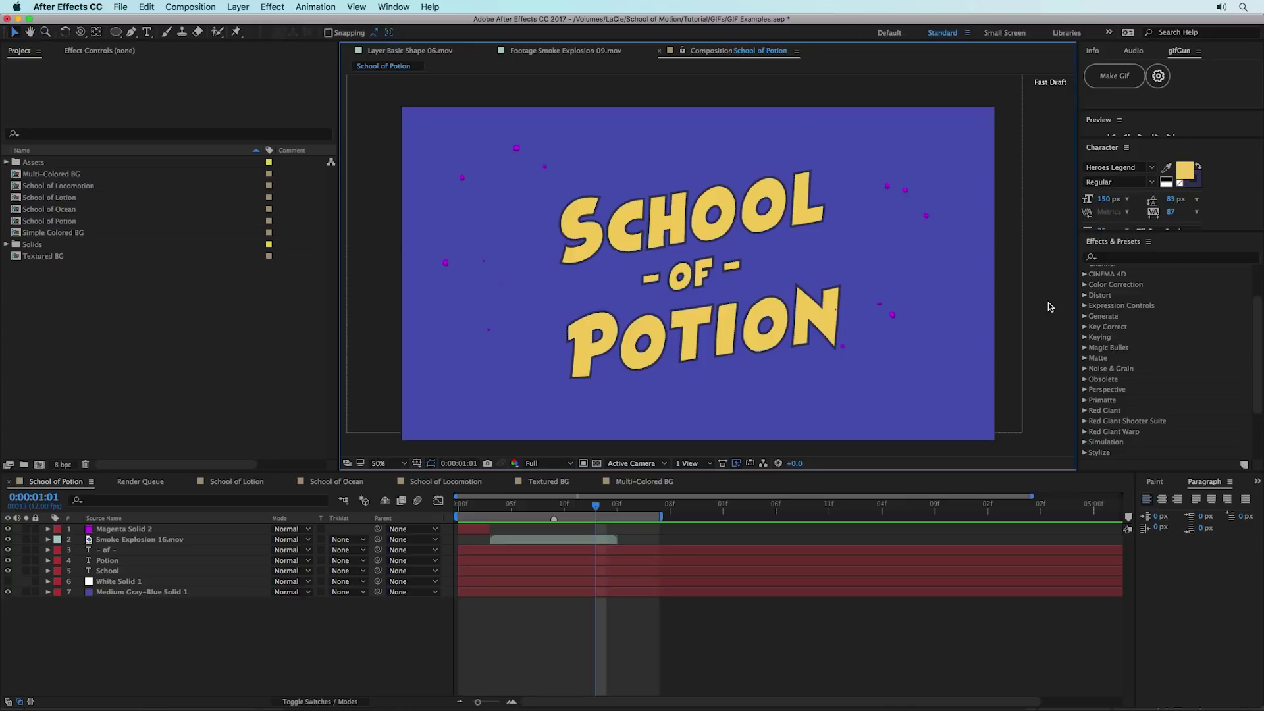
key(space)
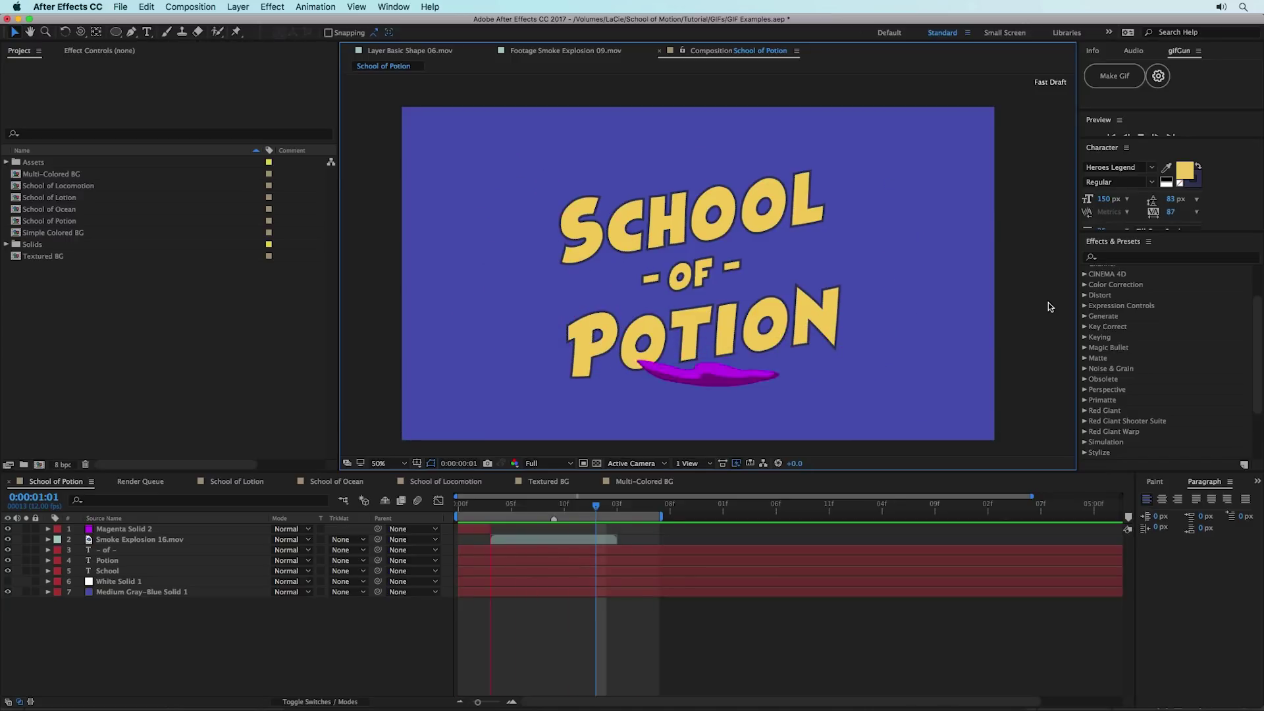